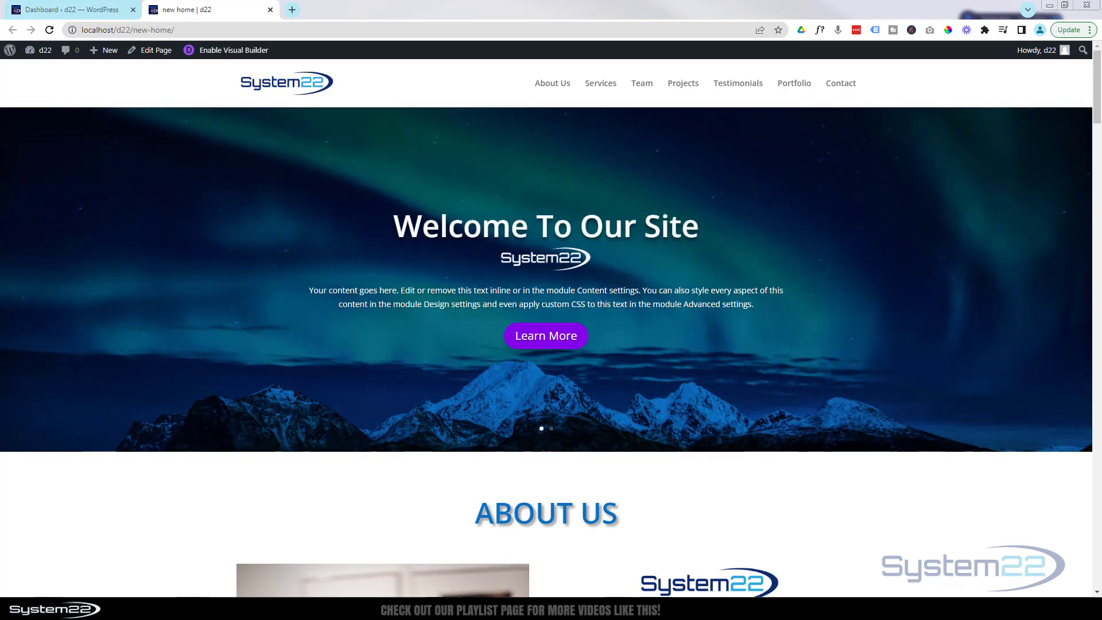
Look through the site's one-page sections from About Us to Contact and examine the existing footer below the map.
left_click(553, 84)
left_click(605, 90)
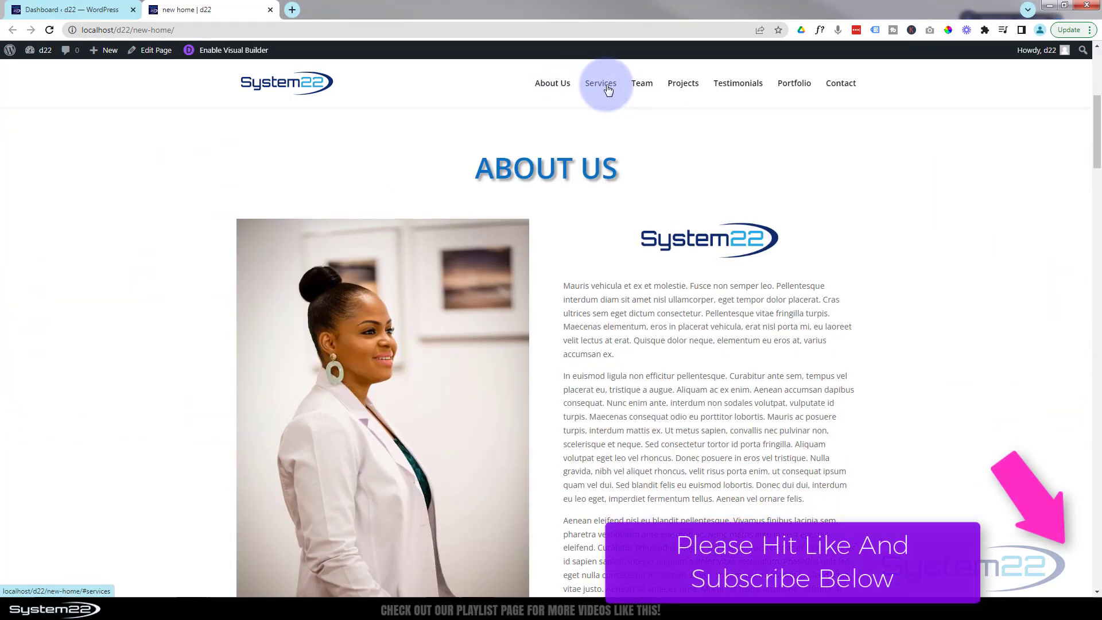
left_click(646, 89)
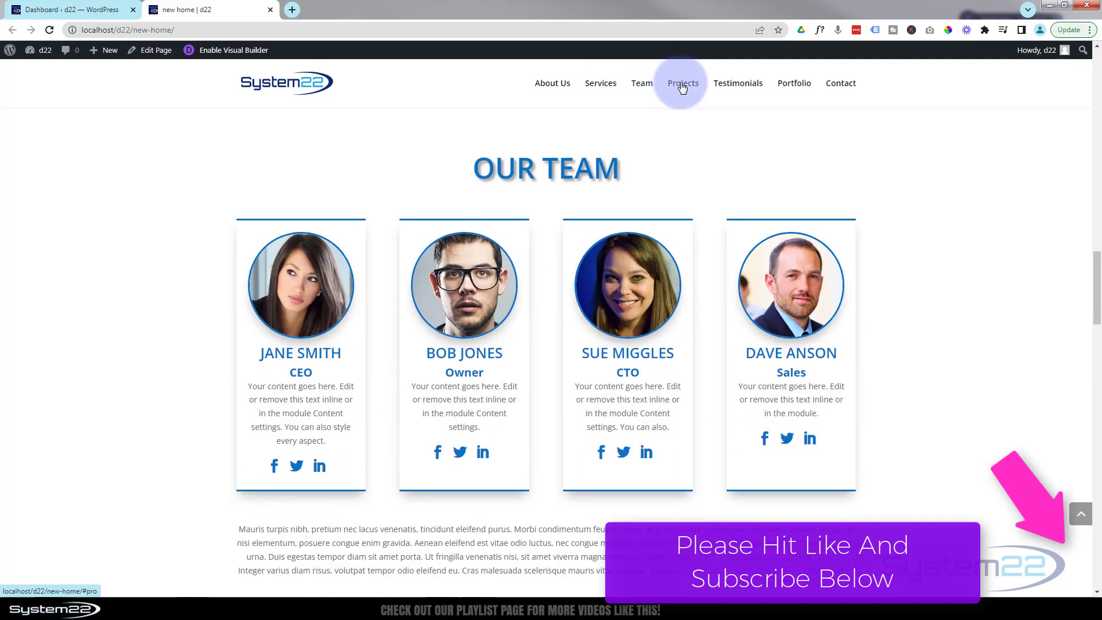
left_click(688, 87)
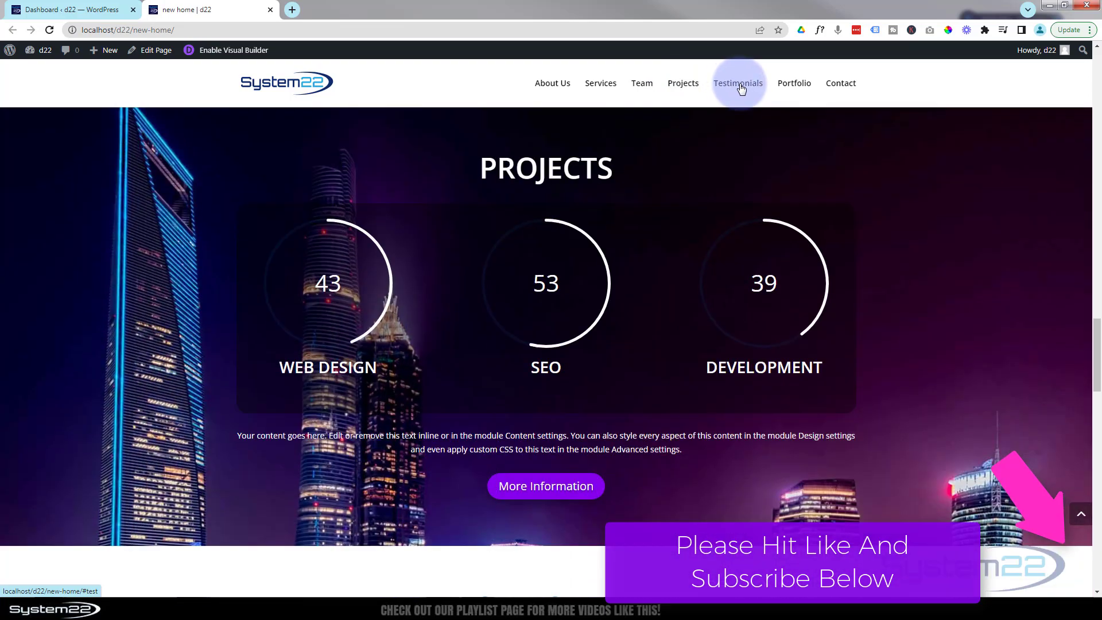
left_click(729, 87)
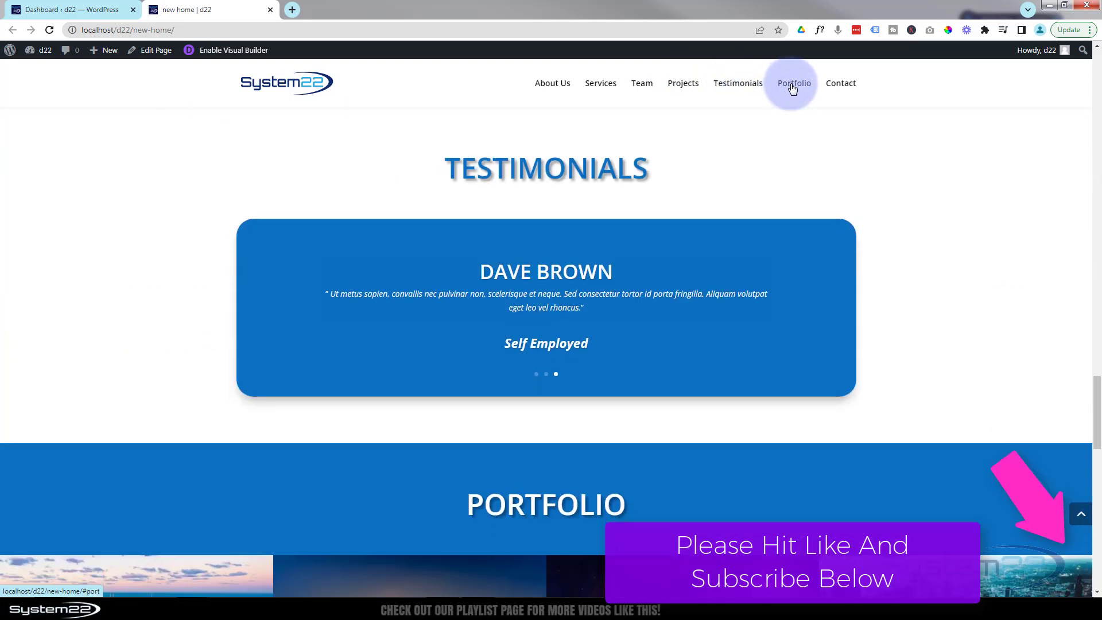
left_click(788, 88)
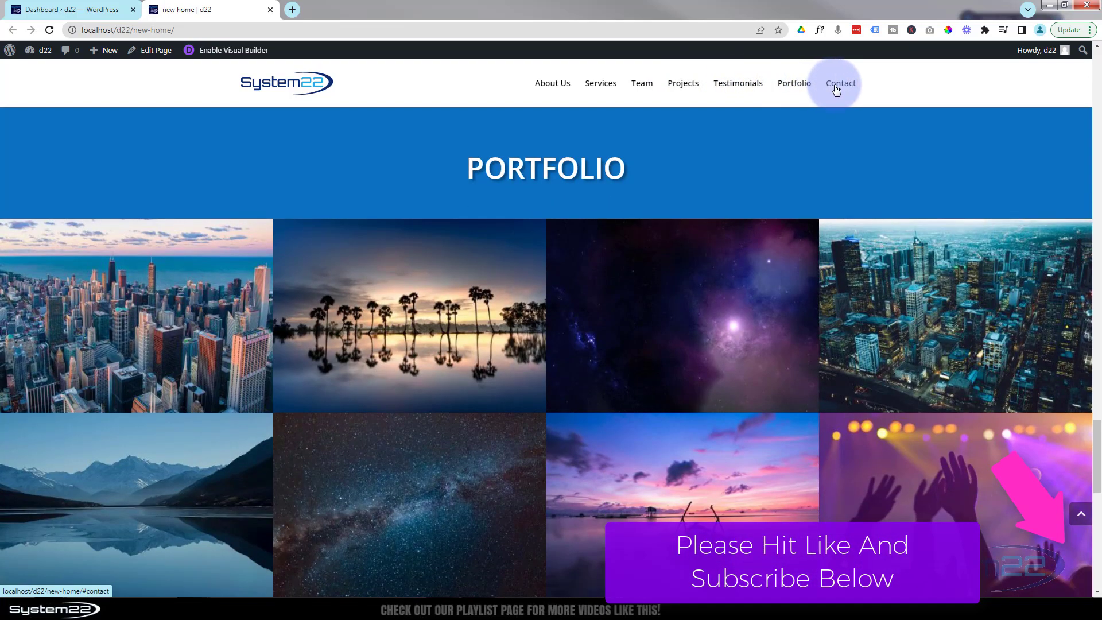
left_click(836, 87)
scroll(425, 333, "down", 3)
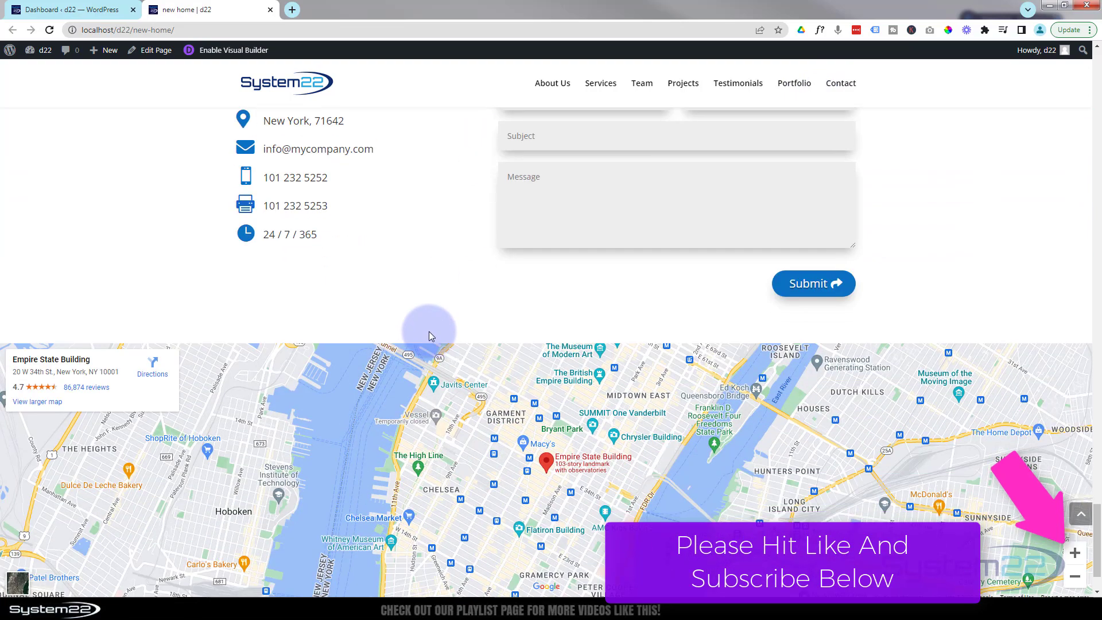
scroll(429, 333, "down", 2)
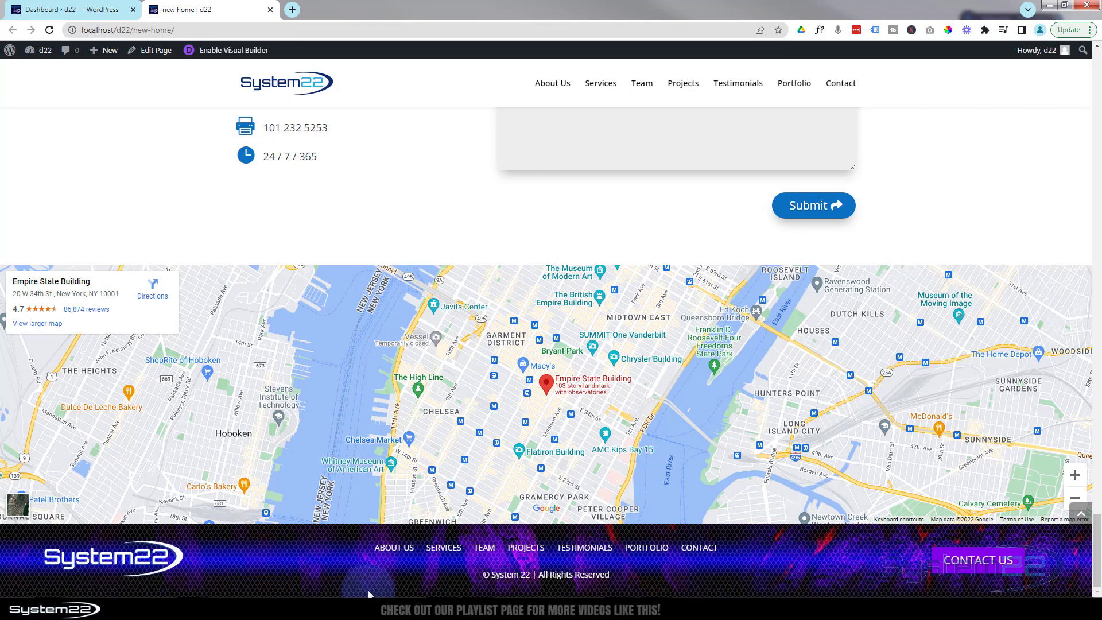
Open the Divi Theme Builder from the WordPress dashboard and delete the Global Footer of the Default Website Template.
left_click(90, 11)
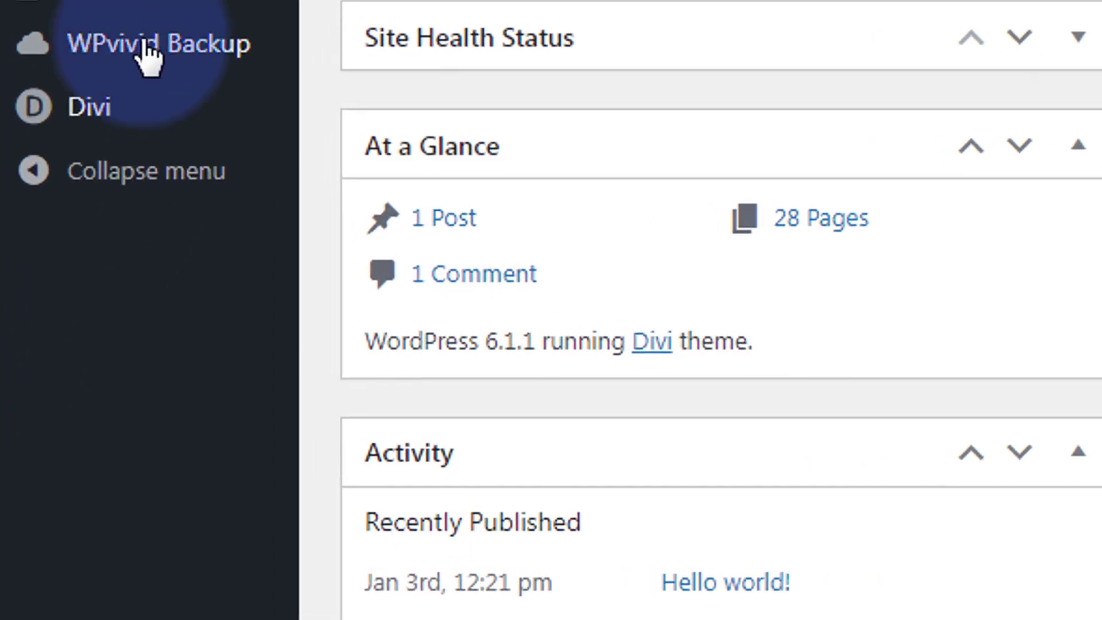
mouse_move(129, 105)
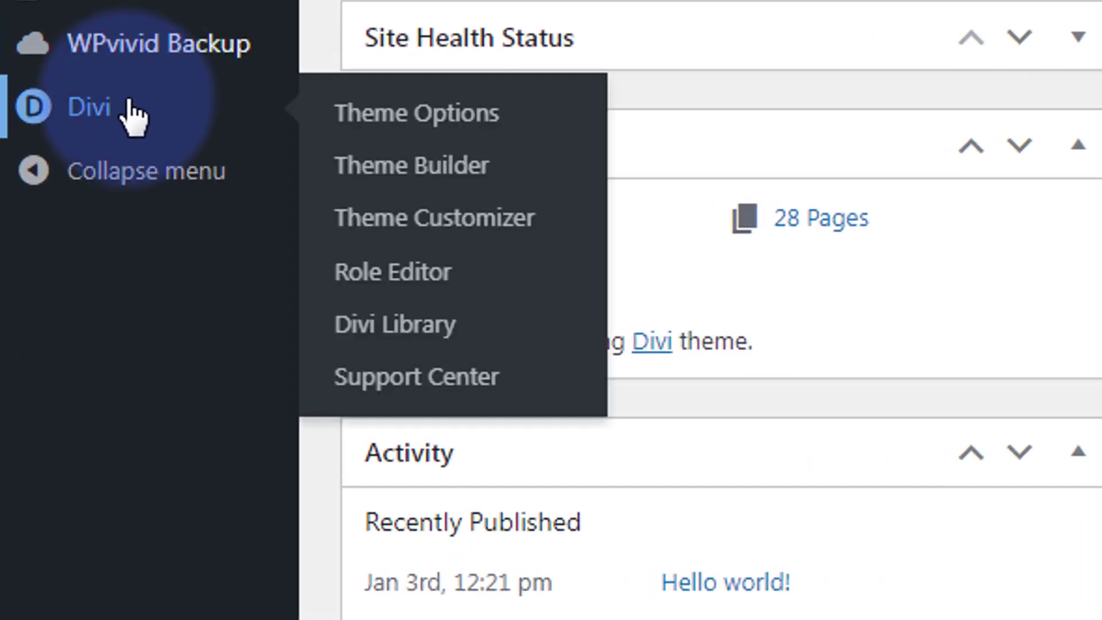
left_click(449, 190)
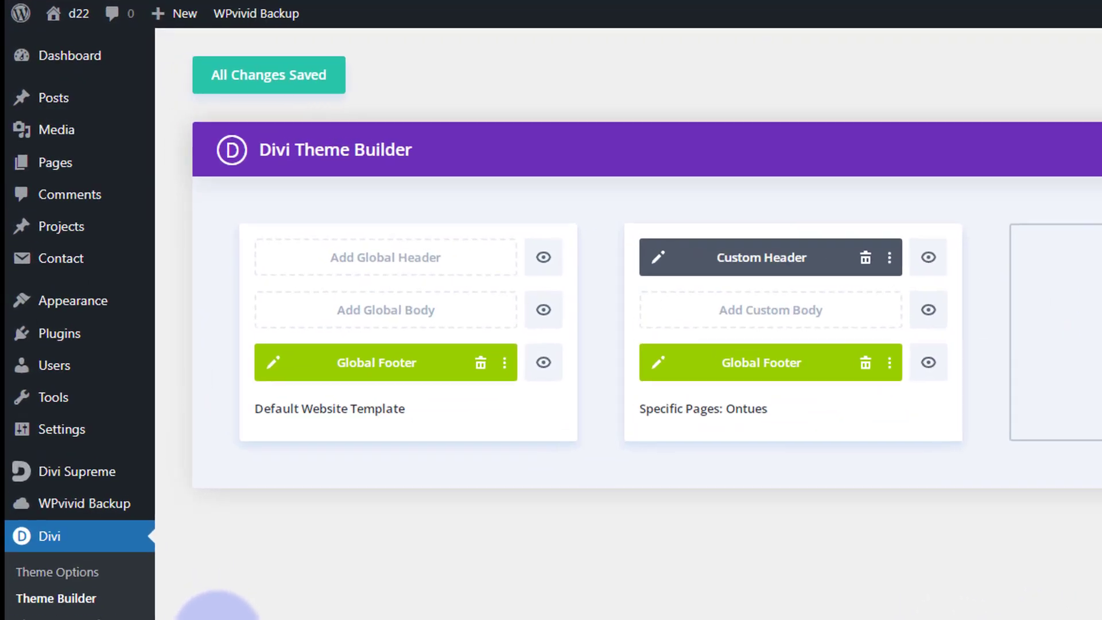
mouse_move(356, 385)
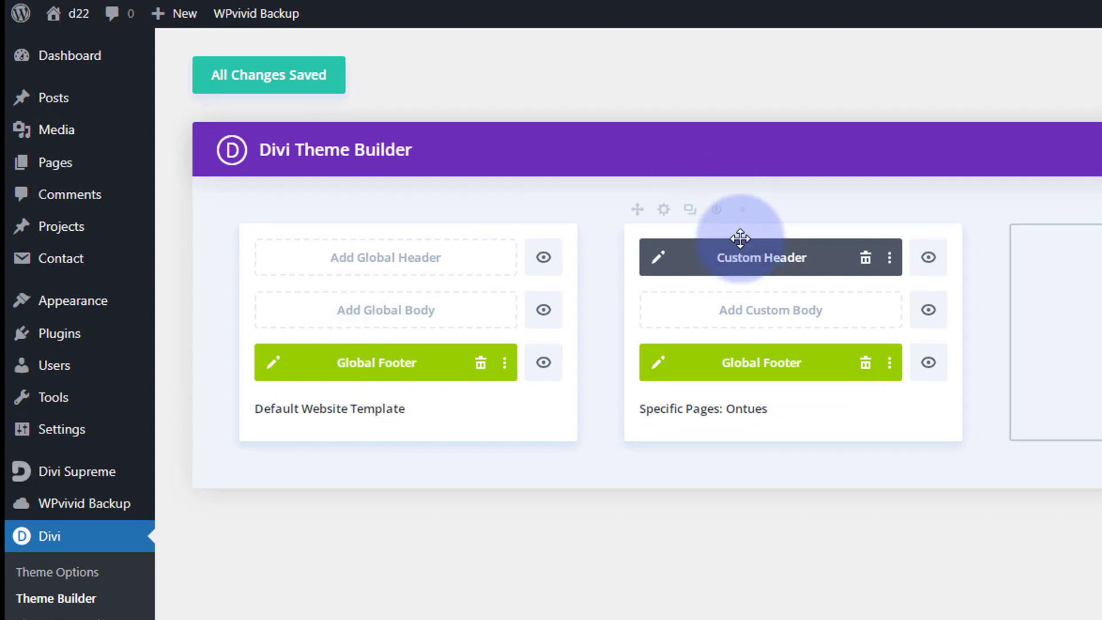
left_click(481, 364)
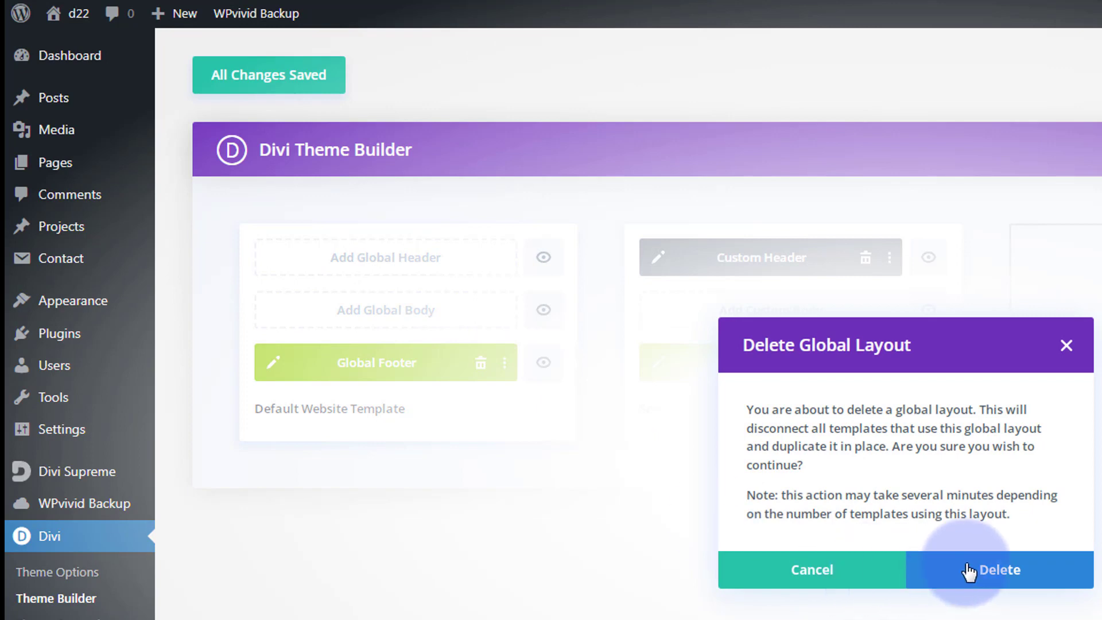
left_click(969, 572)
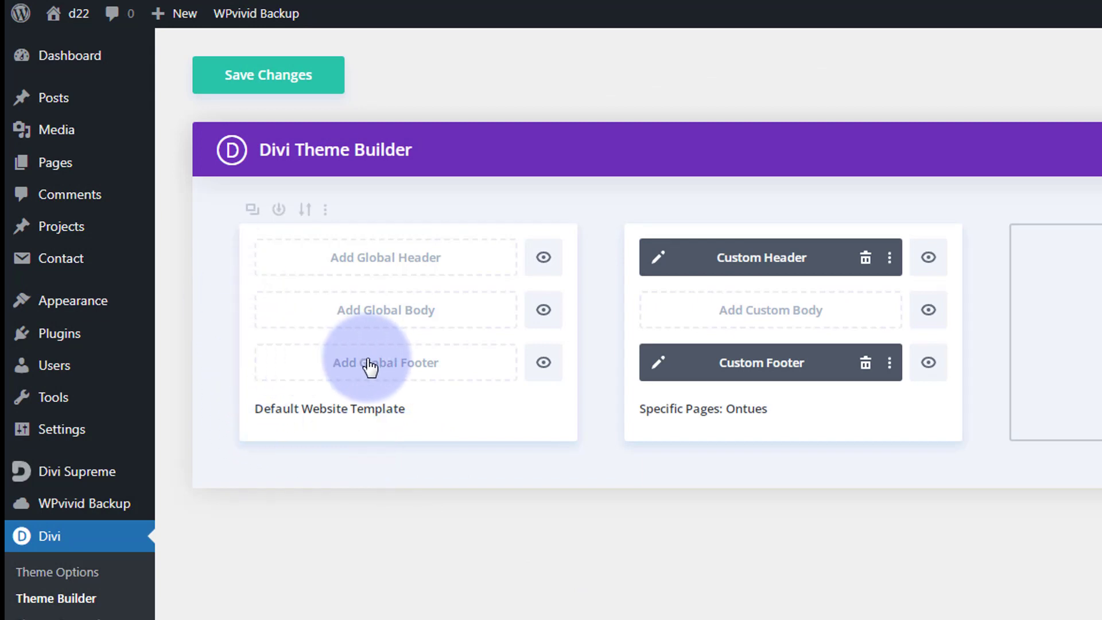
Start building a new global footer and insert a quarter, half, quarter three-column row without adding a module.
left_click(382, 372)
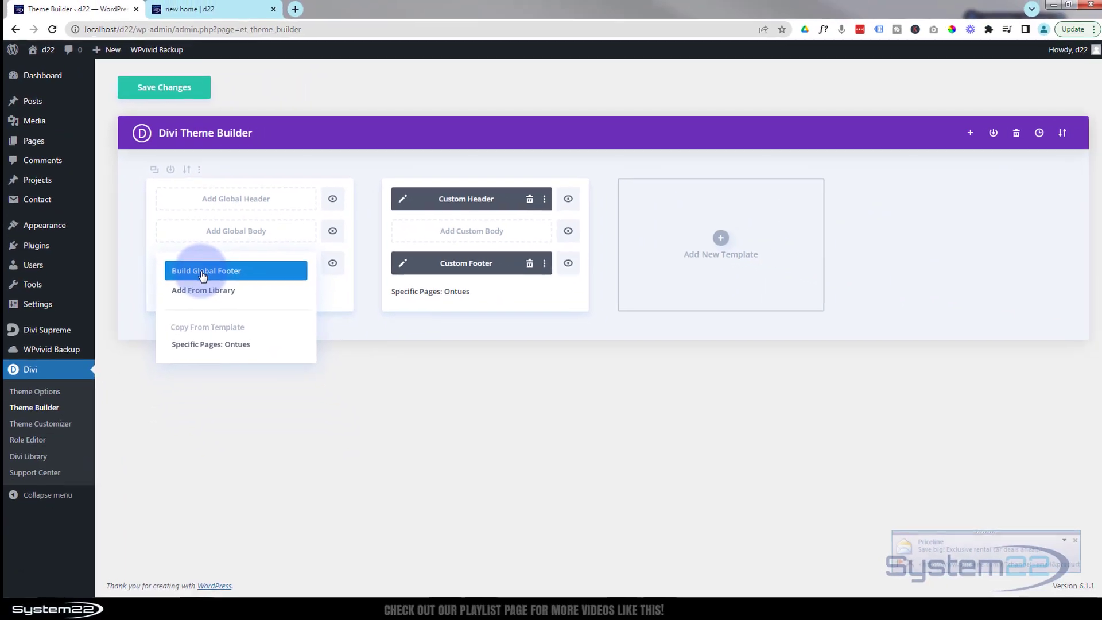
left_click(204, 271)
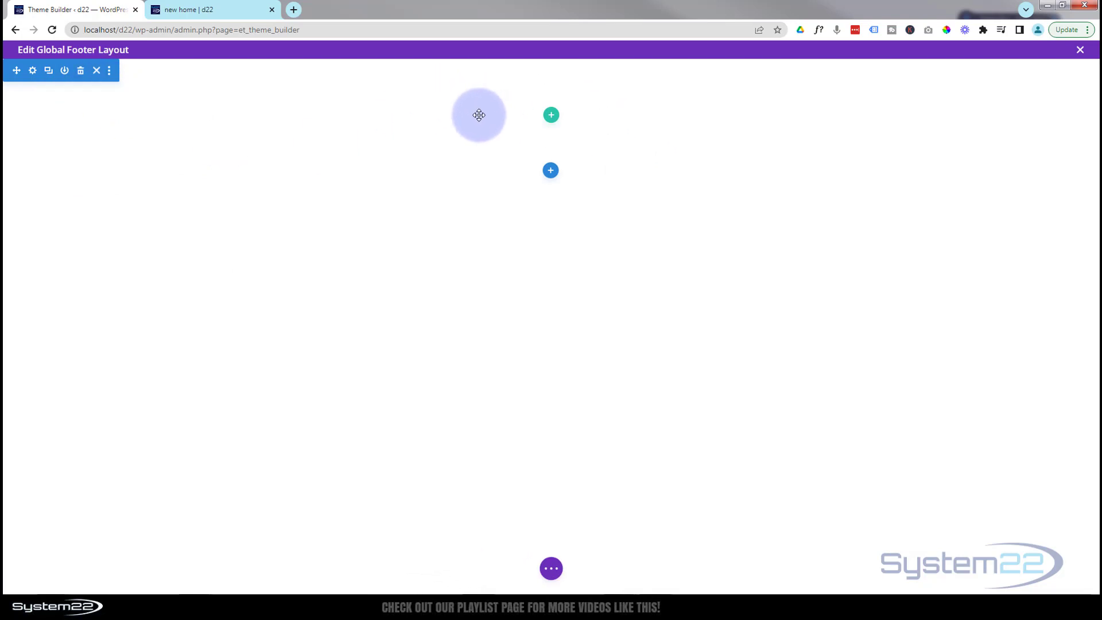
left_click(552, 117)
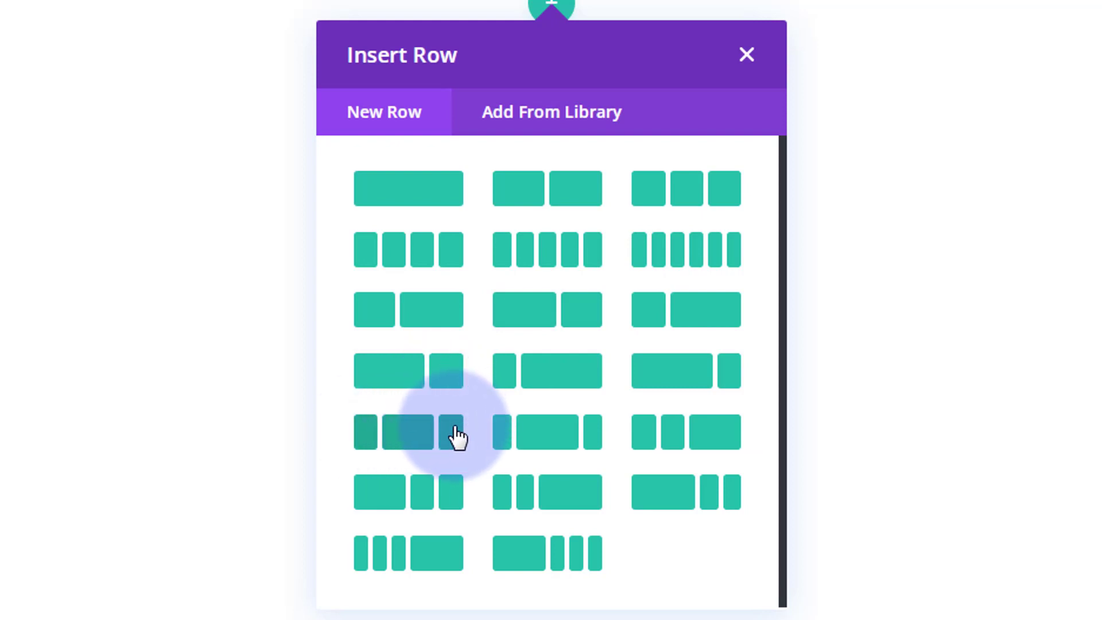
left_click(406, 440)
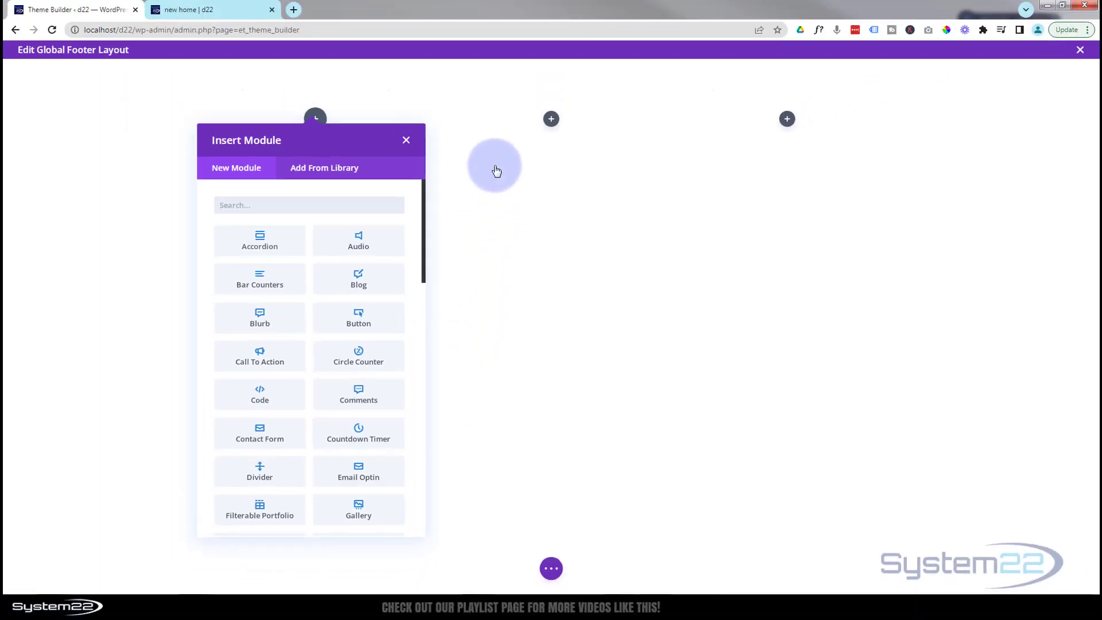
left_click(406, 140)
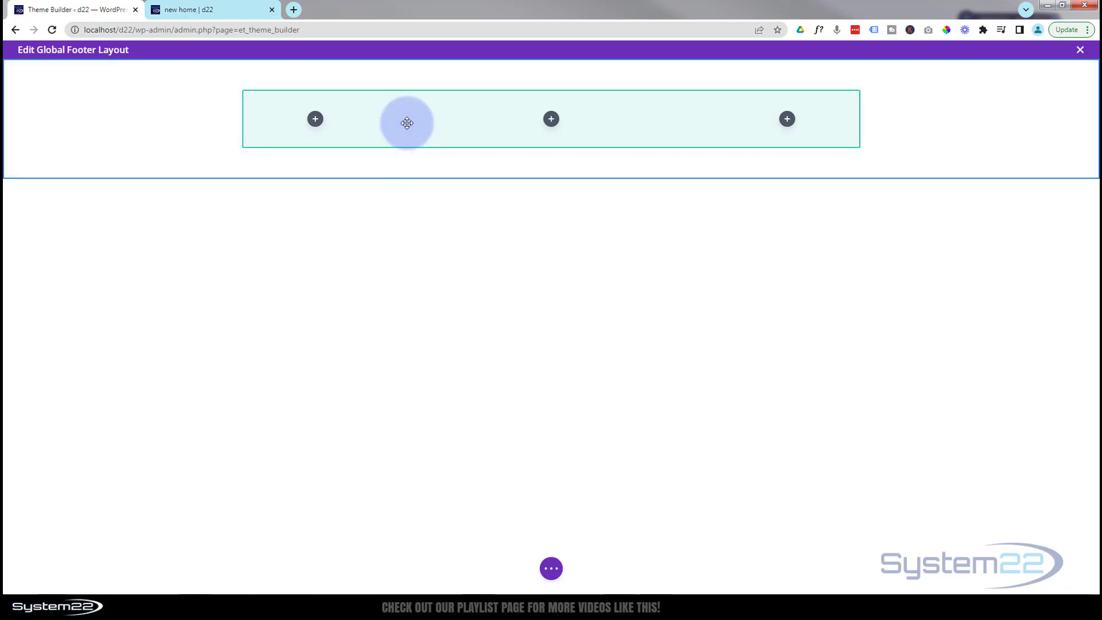
Set the footer row's width and max width both to 100% and save the row settings.
mouse_move(405, 122)
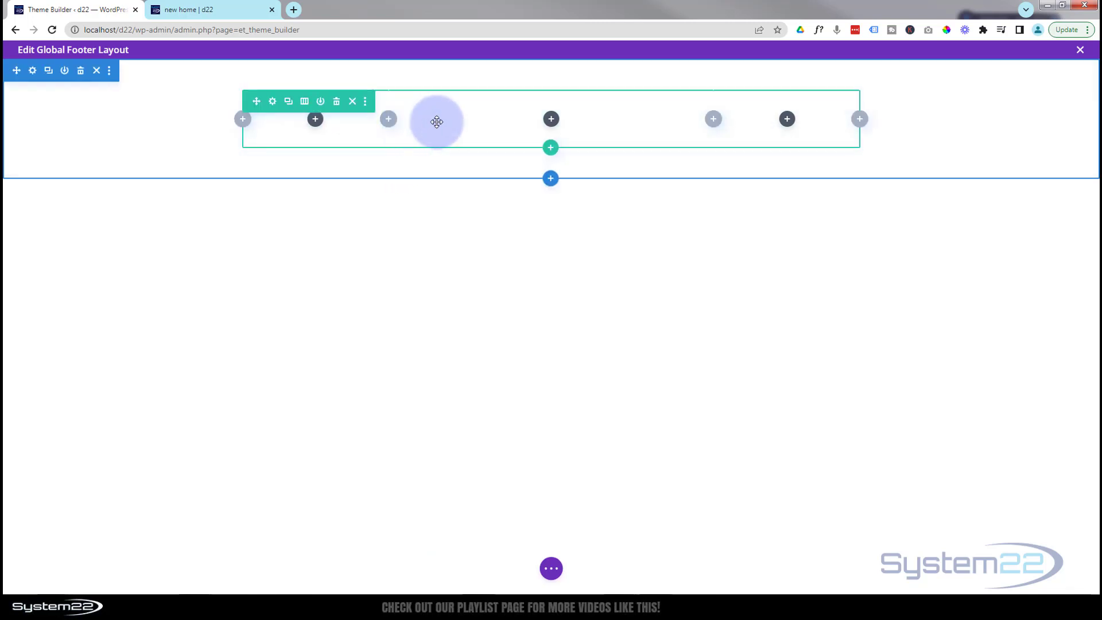
left_click(273, 102)
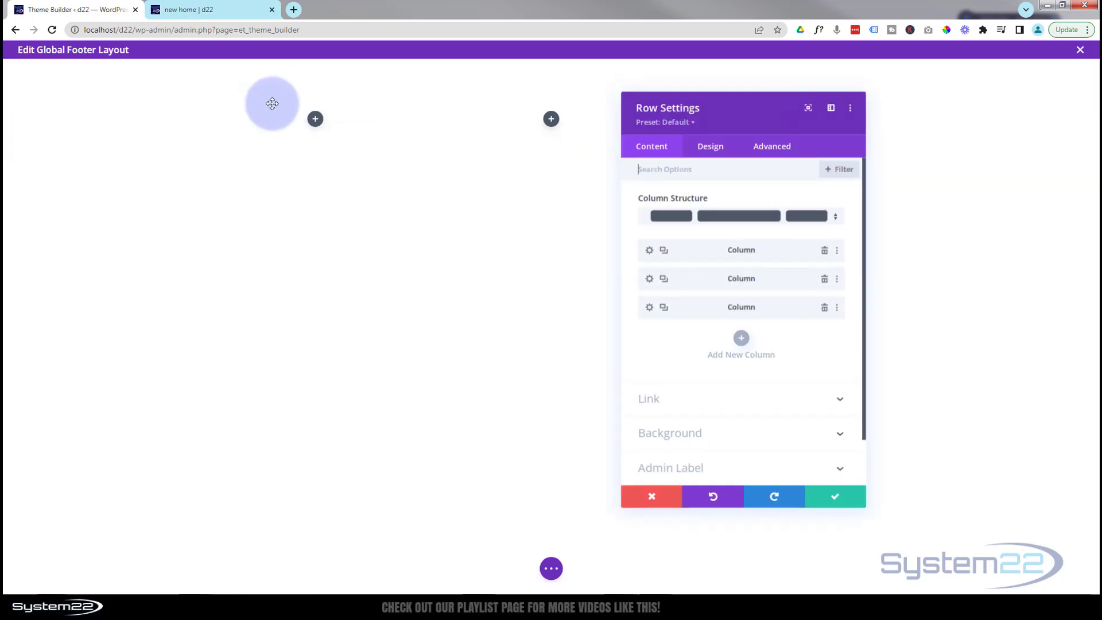
left_click(710, 149)
left_click(771, 204)
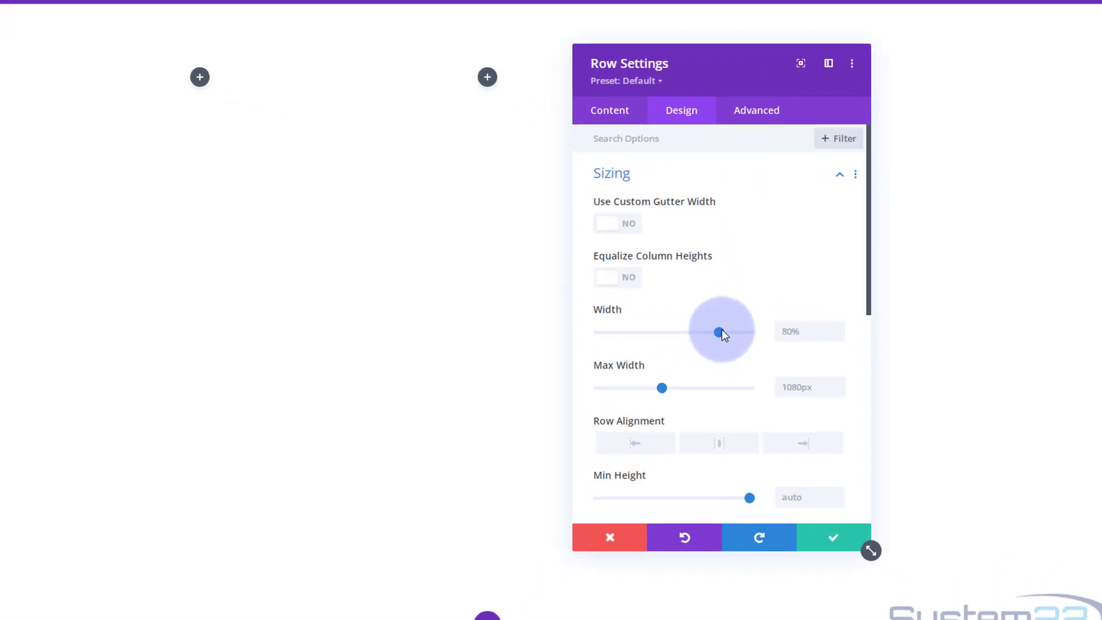
left_click_drag(567, 360, 683, 362)
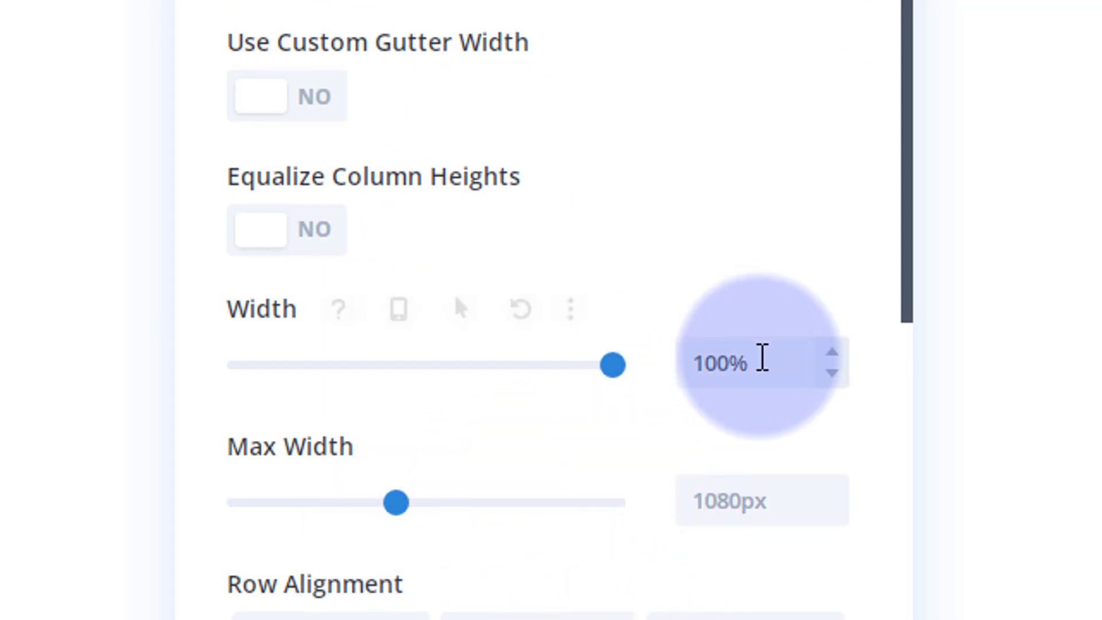
left_click_drag(763, 358, 677, 369)
key("ctrl+c")
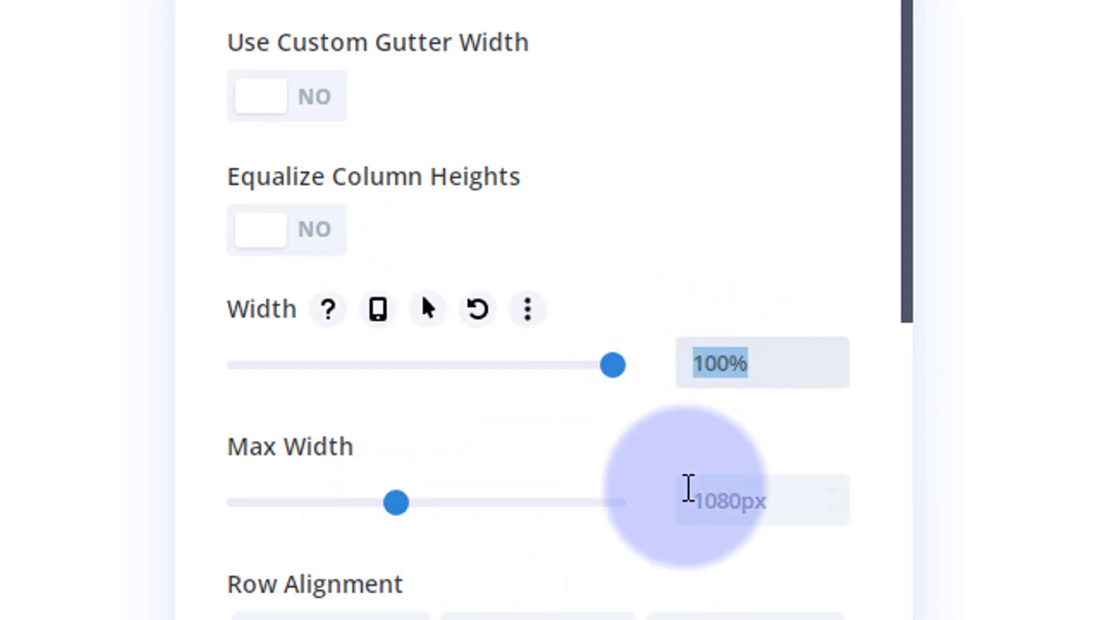
left_click(699, 497)
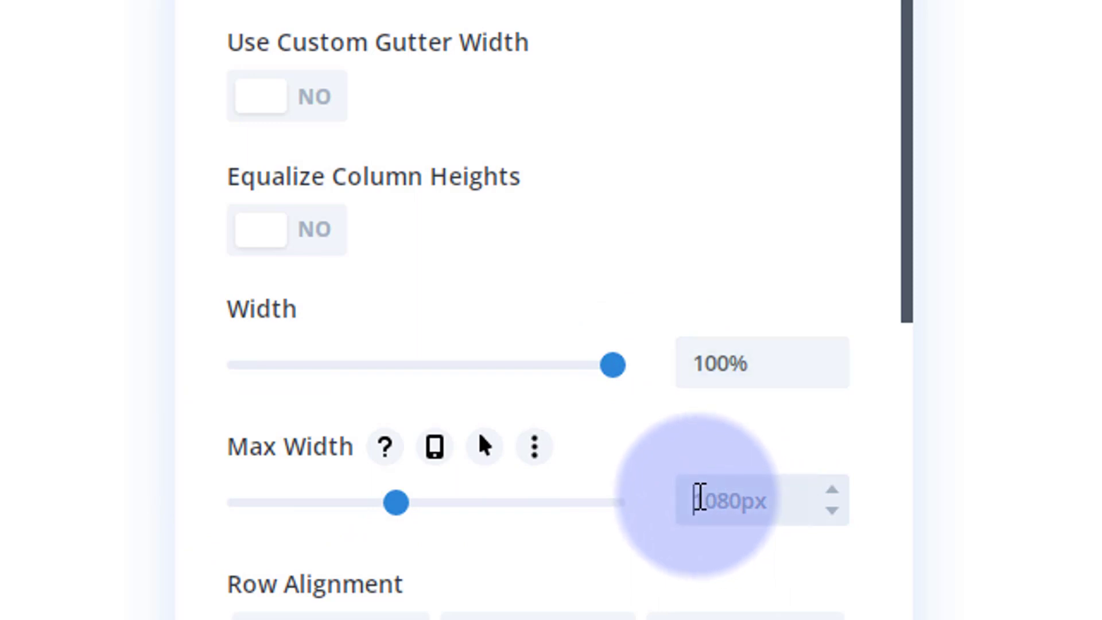
key("ctrl+v")
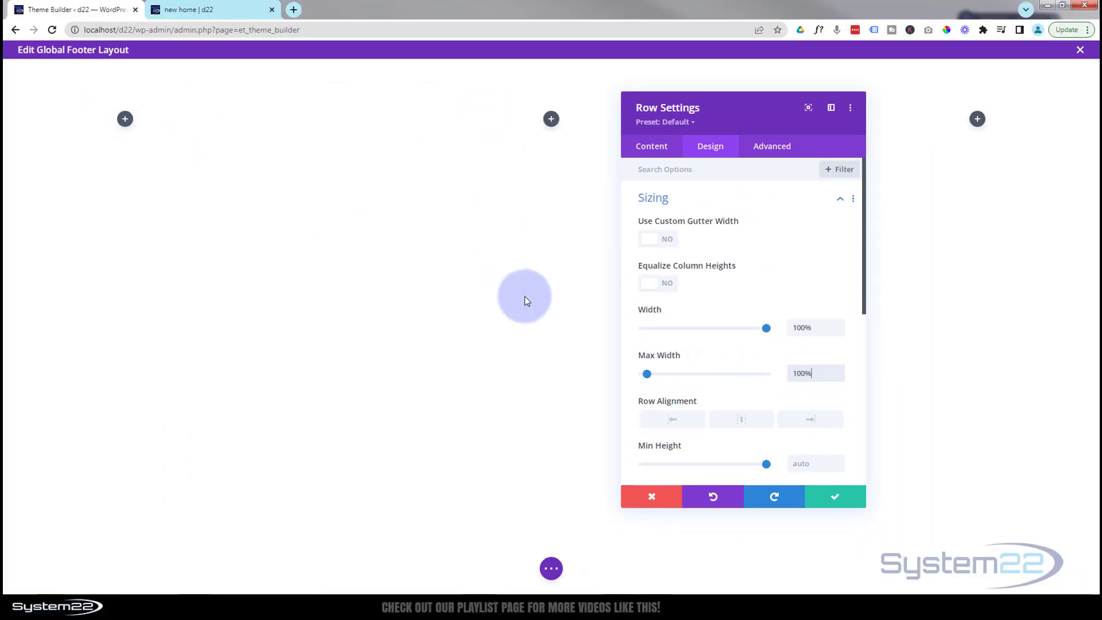
left_click(835, 497)
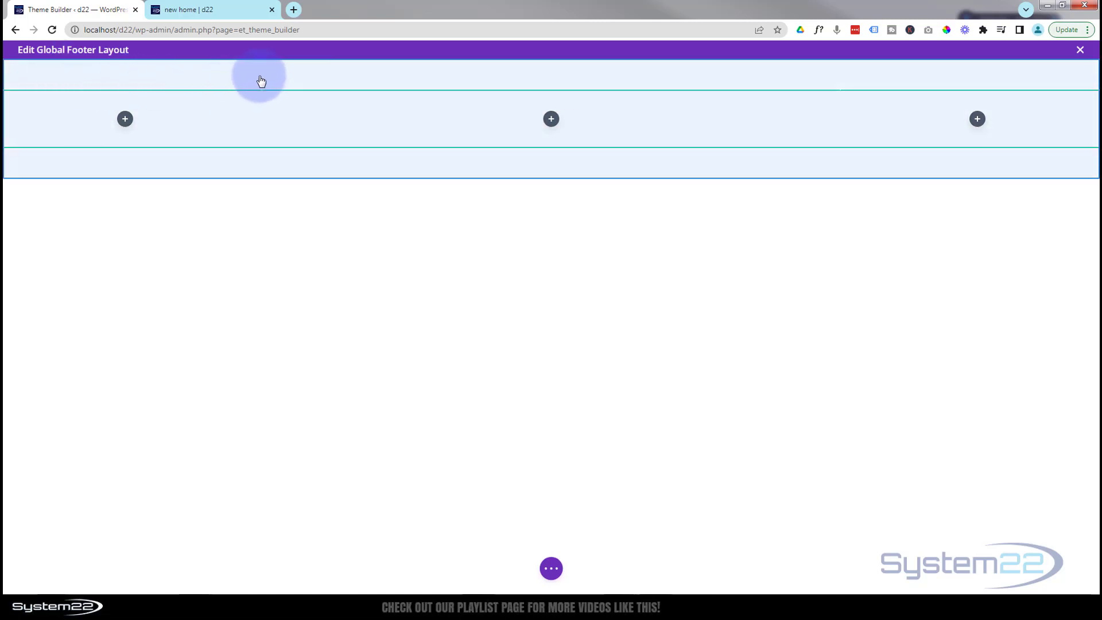
Set the footer section's background color to the saved blue #0c71c3.
mouse_move(258, 81)
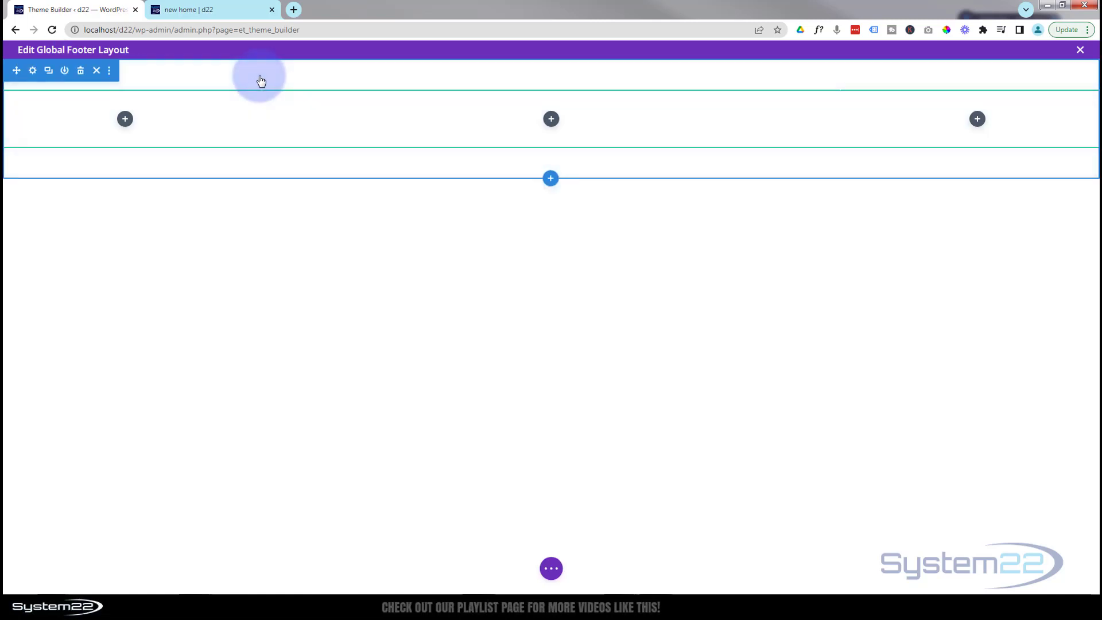
left_click(33, 70)
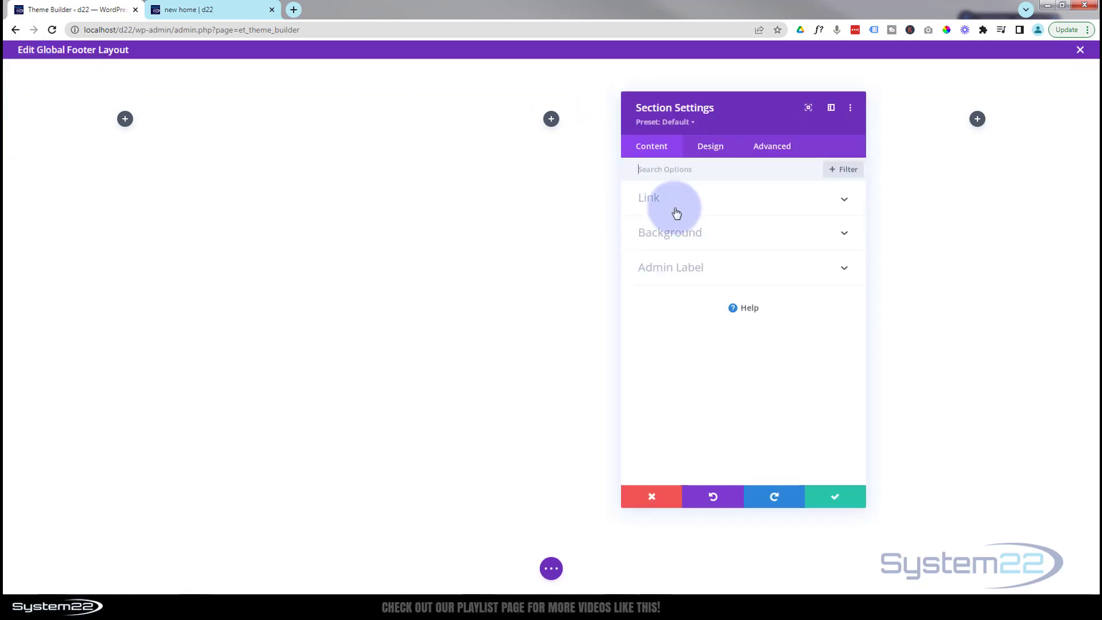
left_click(730, 234)
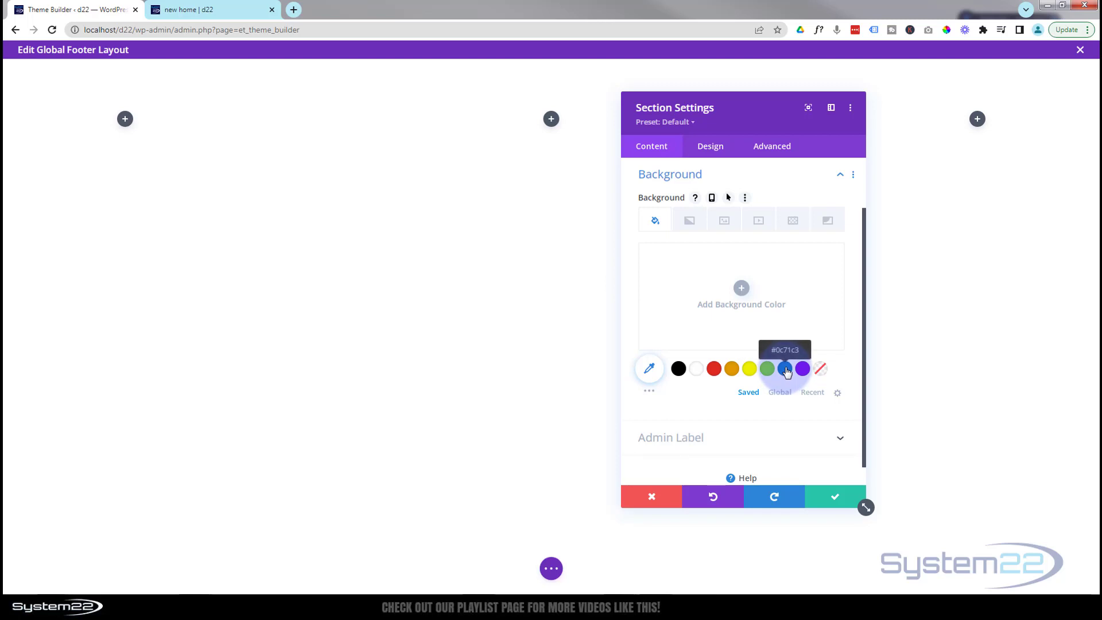
left_click(785, 370)
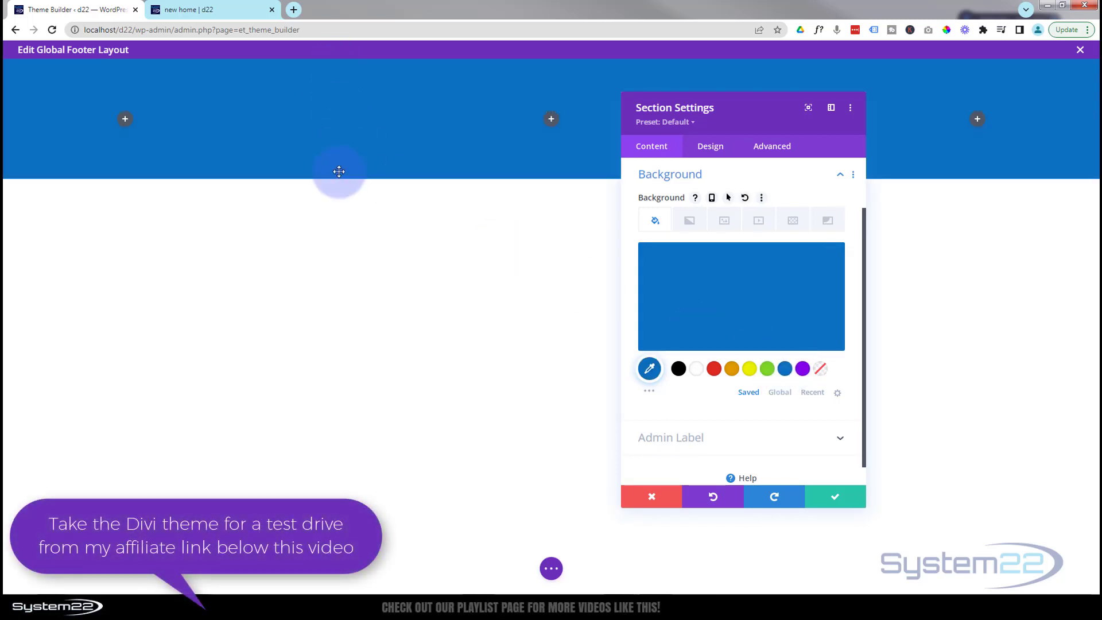
Add the dark image of charred bark and glowing lava from the media library as the section's background image.
mouse_move(742, 256)
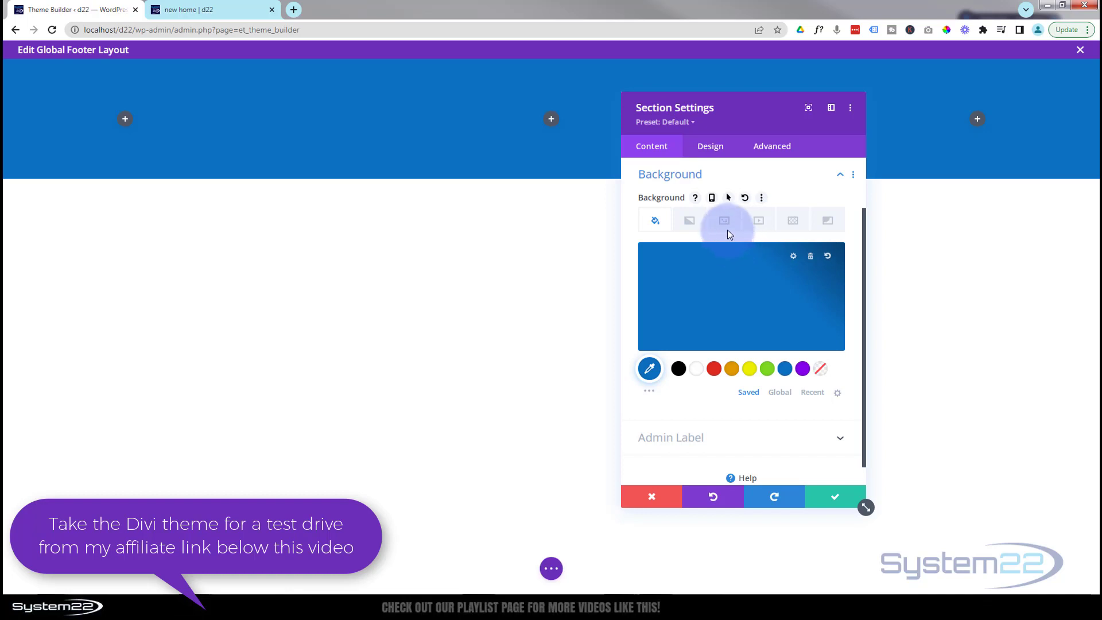
left_click(730, 226)
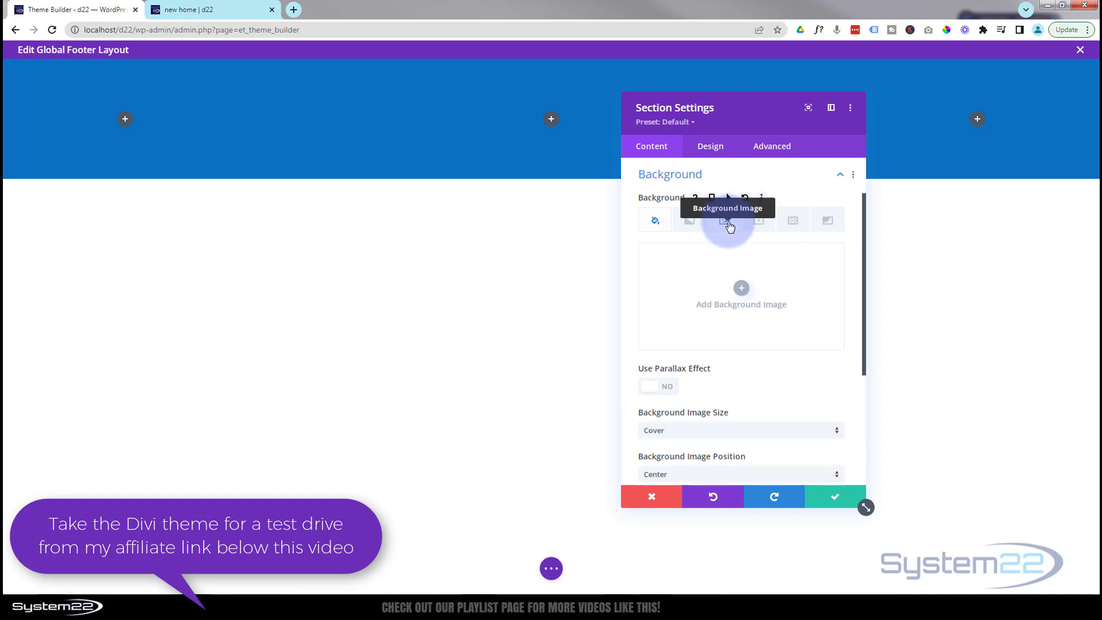
left_click(741, 289)
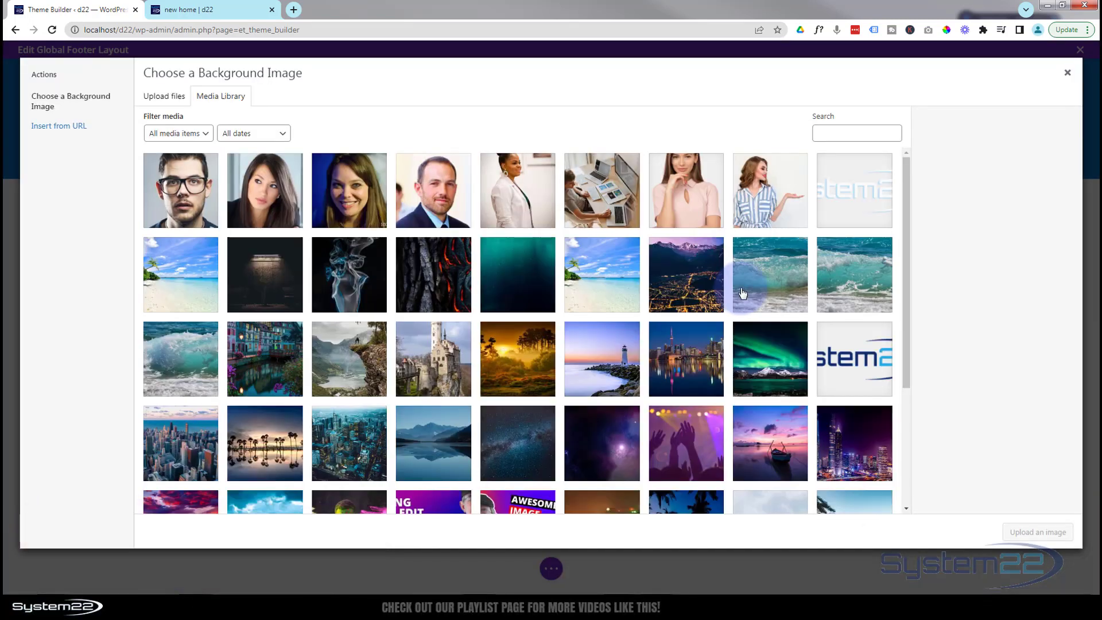
left_click(439, 265)
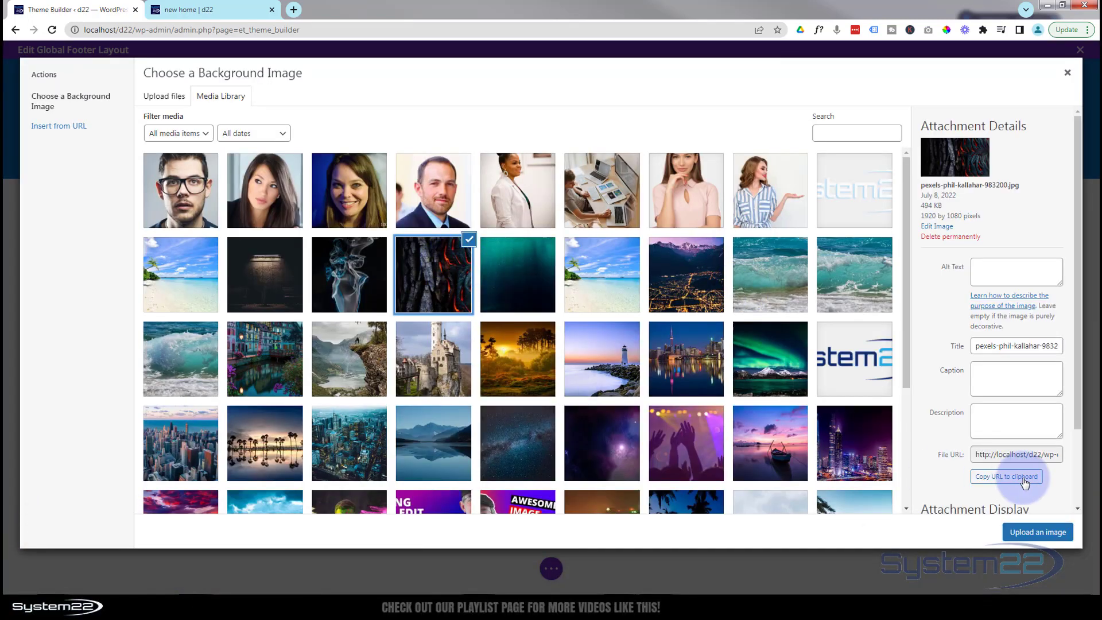
left_click(1038, 532)
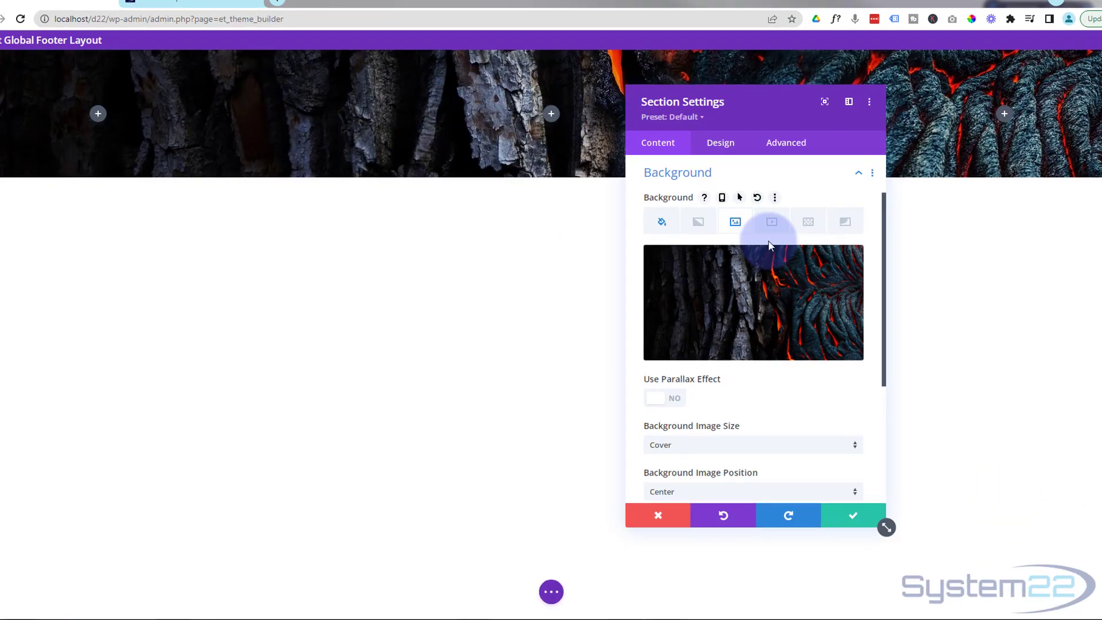
Try the Saturation and Luminosity blend modes on the section's background image.
mouse_move(799, 301)
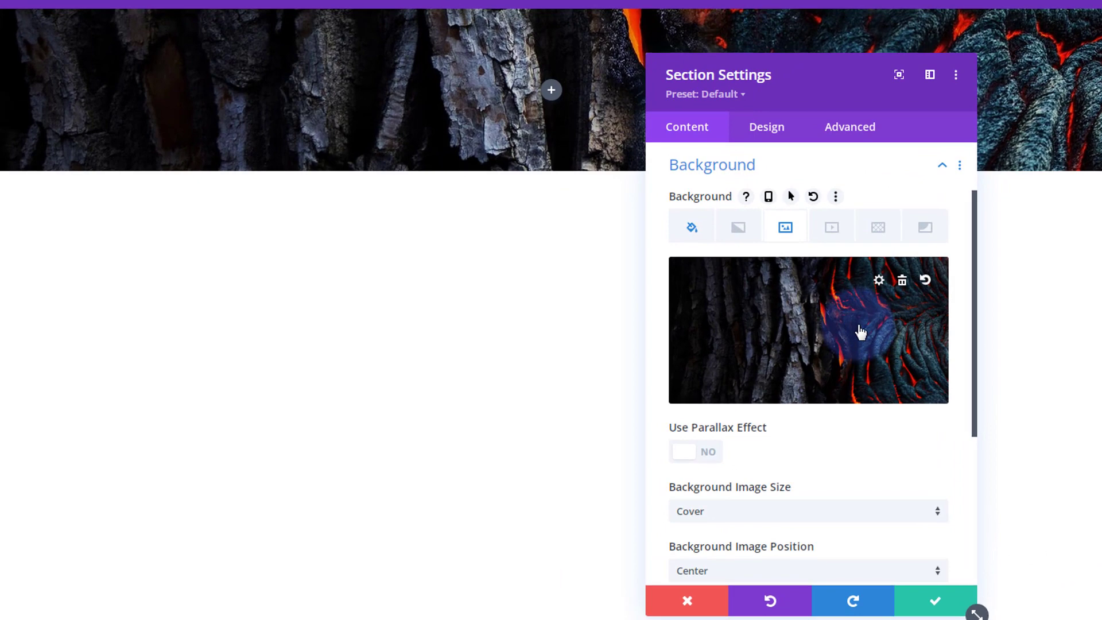
scroll(842, 320, "down", 5)
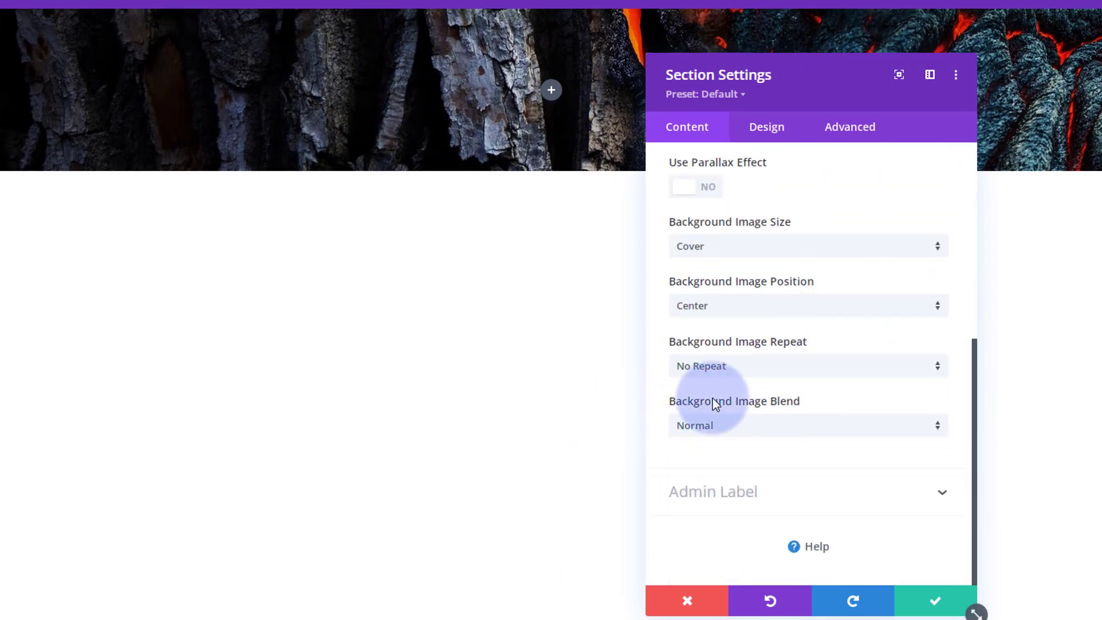
left_click(811, 428)
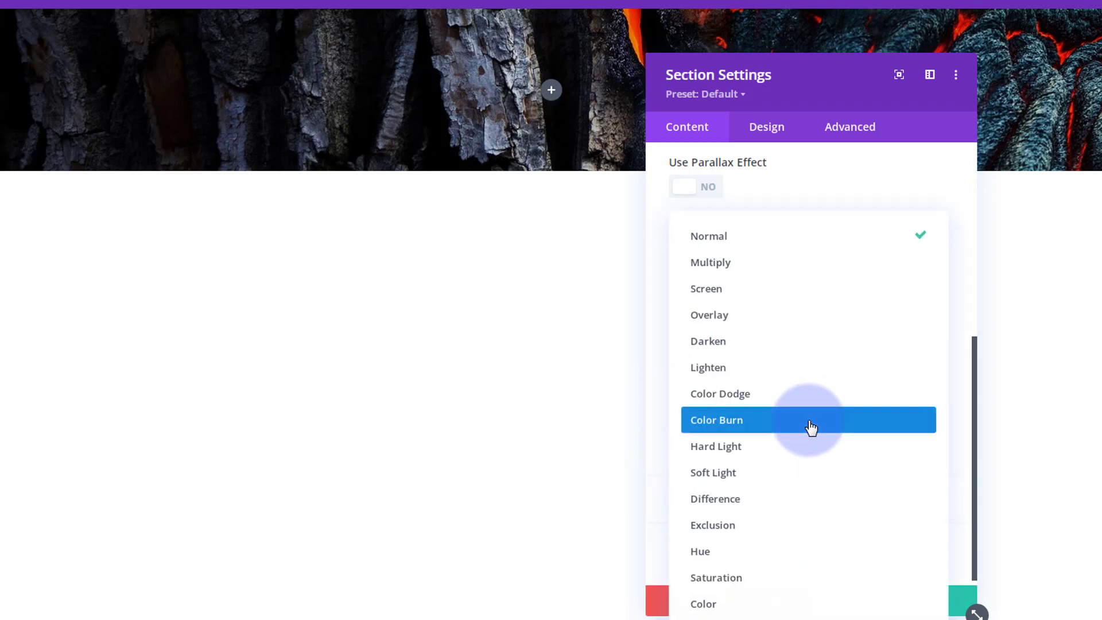
left_click(769, 585)
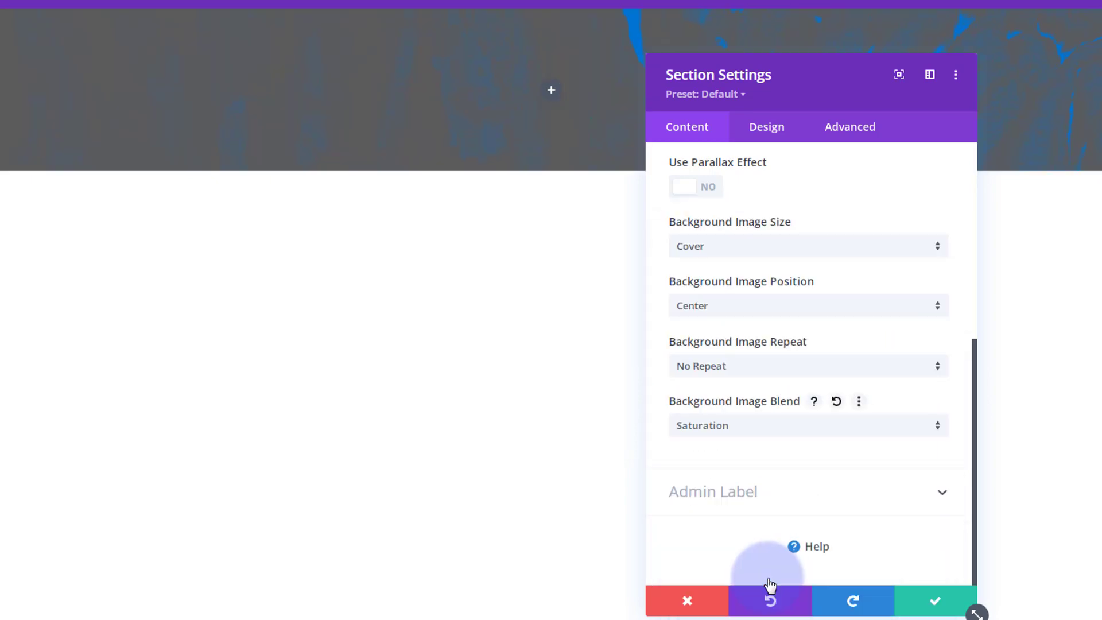
left_click(766, 427)
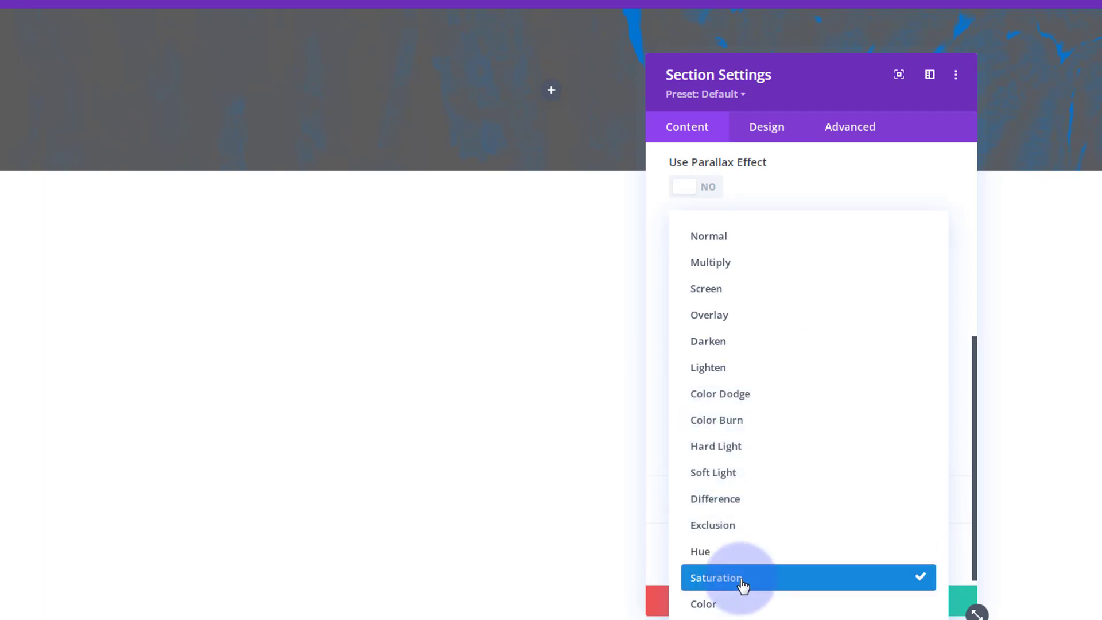
left_click(744, 616)
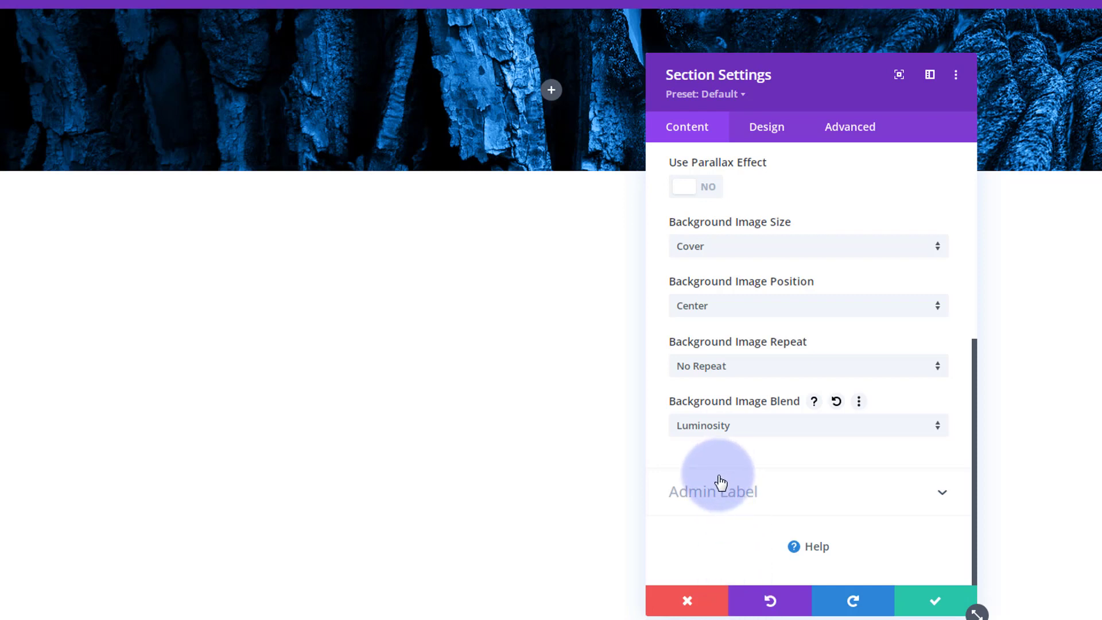
Set the section's background image blend to Multiply and move the settings dialog aside.
left_click(778, 431)
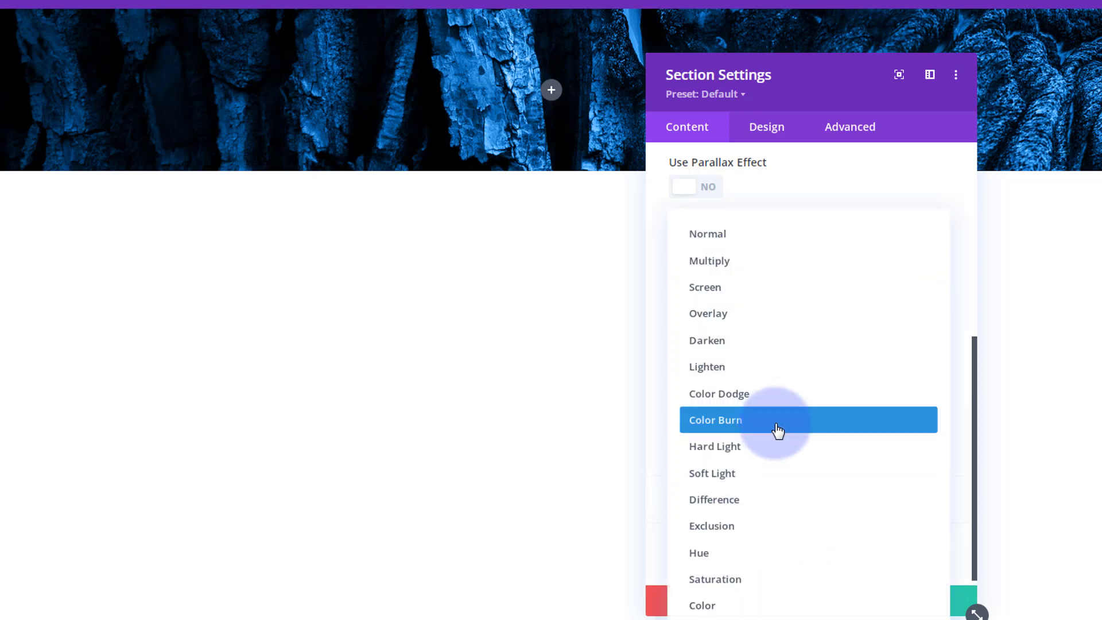
left_click(744, 268)
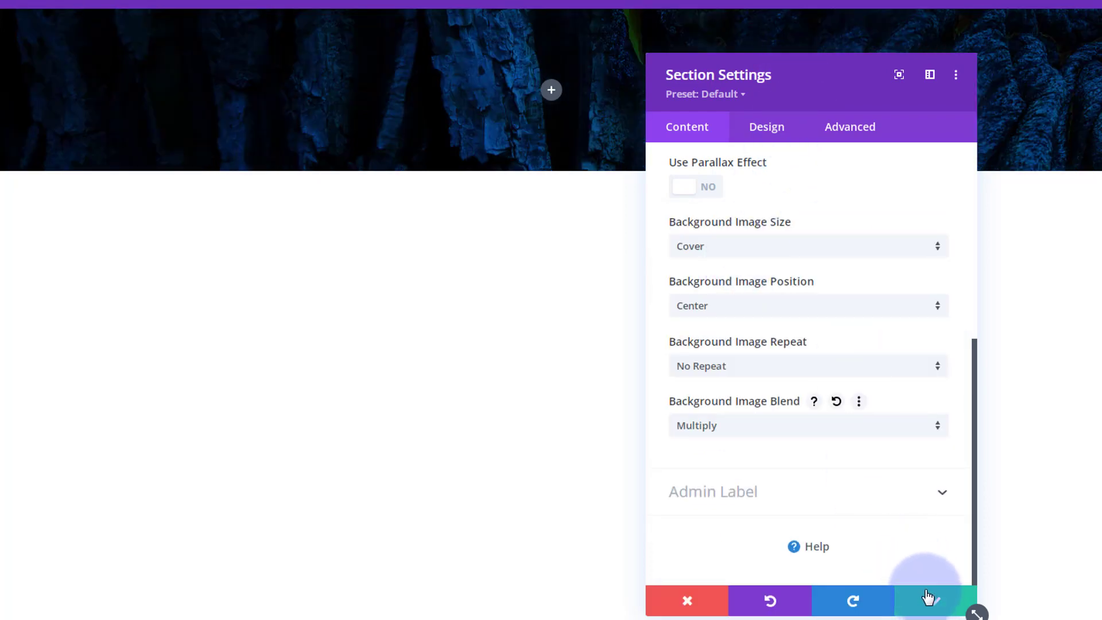
left_click_drag(293, 248, 778, 95)
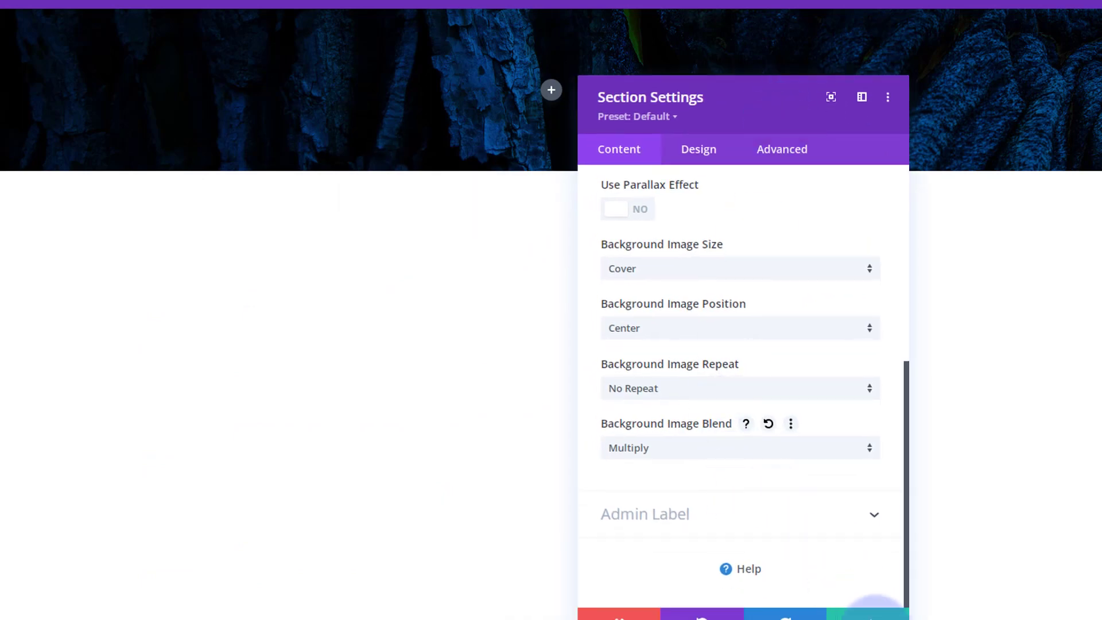
Add a background pattern to the footer section with the saved white #ffffff color and the Tufted style.
scroll(740, 458, "up", 6)
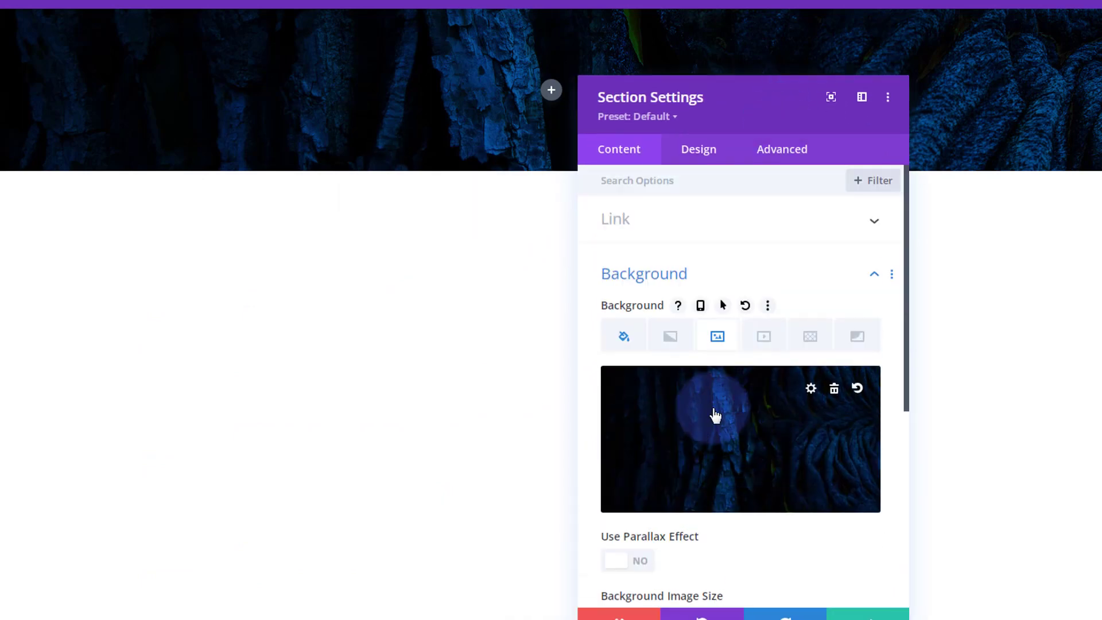
left_click(816, 343)
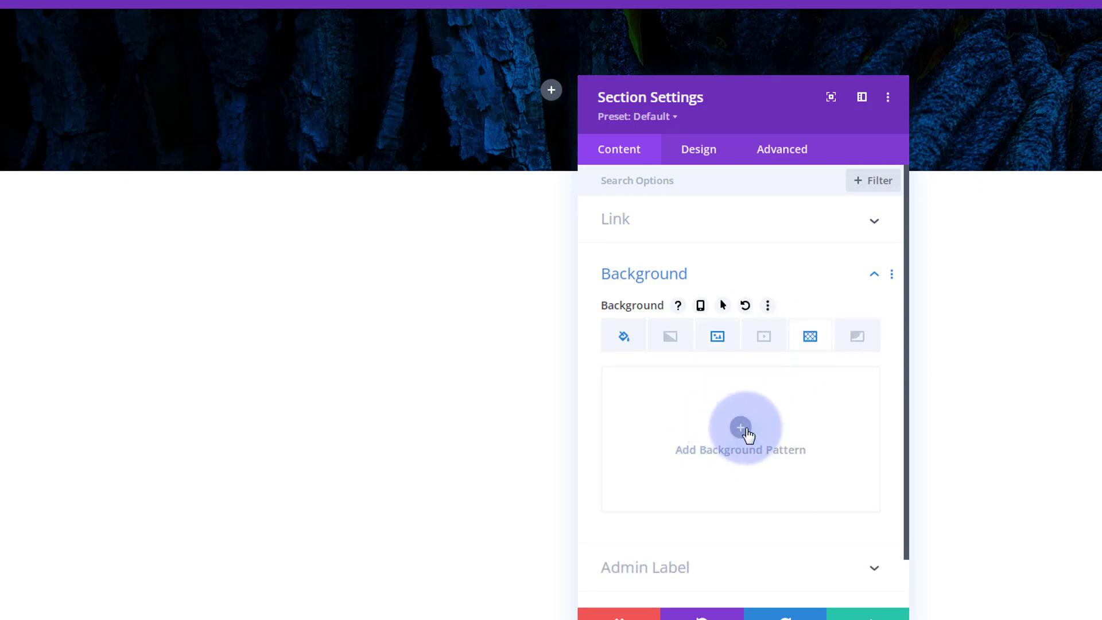
left_click(748, 432)
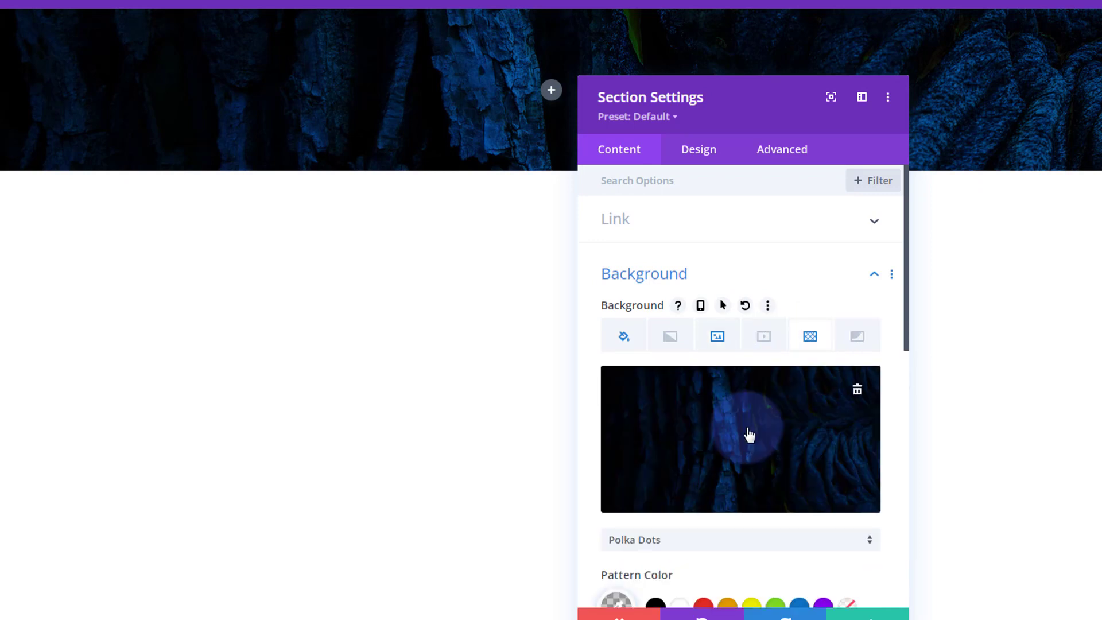
scroll(748, 433, "down", 3)
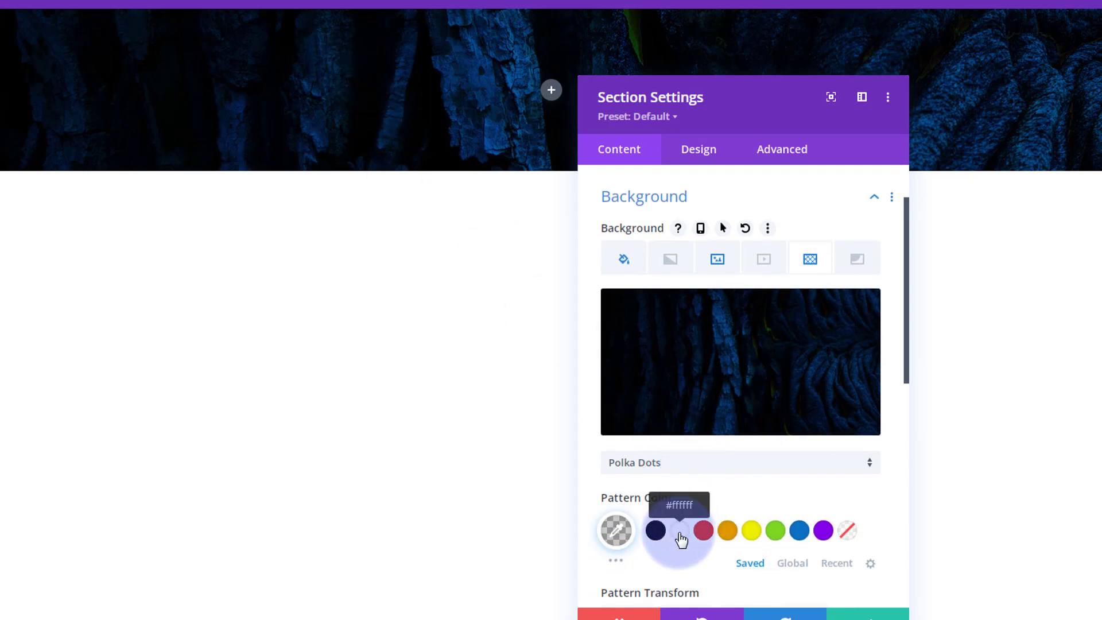
left_click(679, 529)
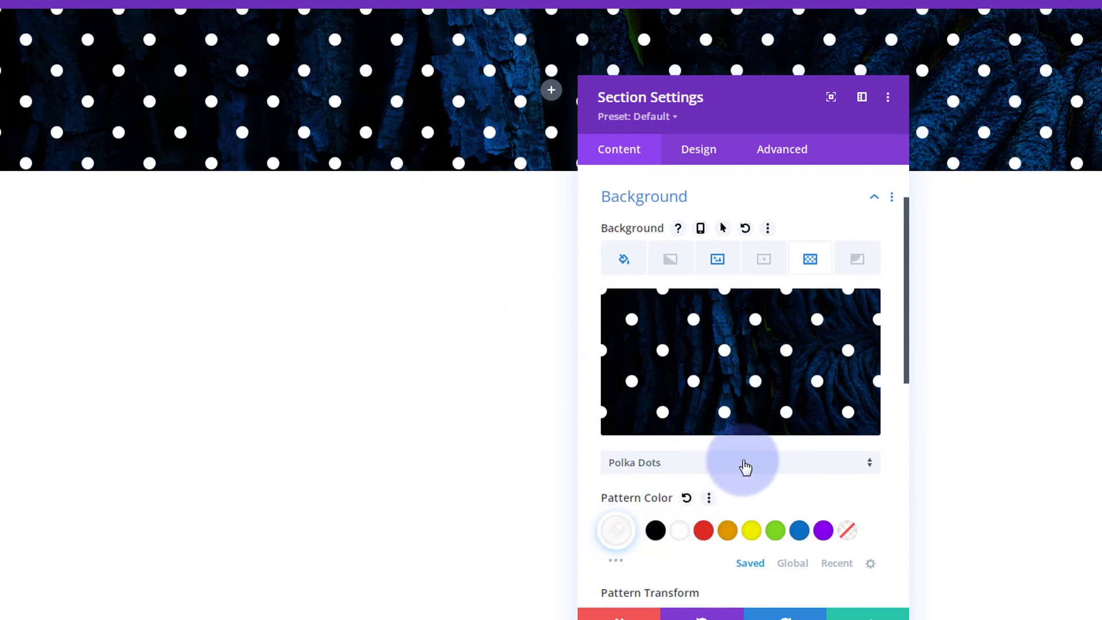
left_click(745, 463)
left_click(830, 544)
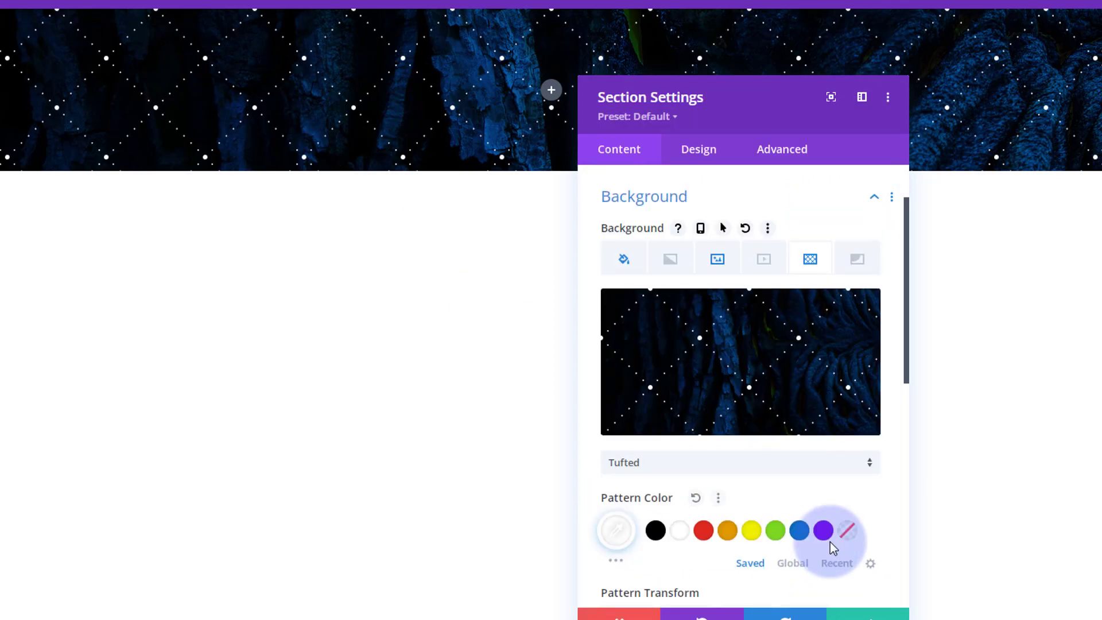
Switch the background pattern to a custom size with a pattern width of 39px.
scroll(715, 406, "down", 4)
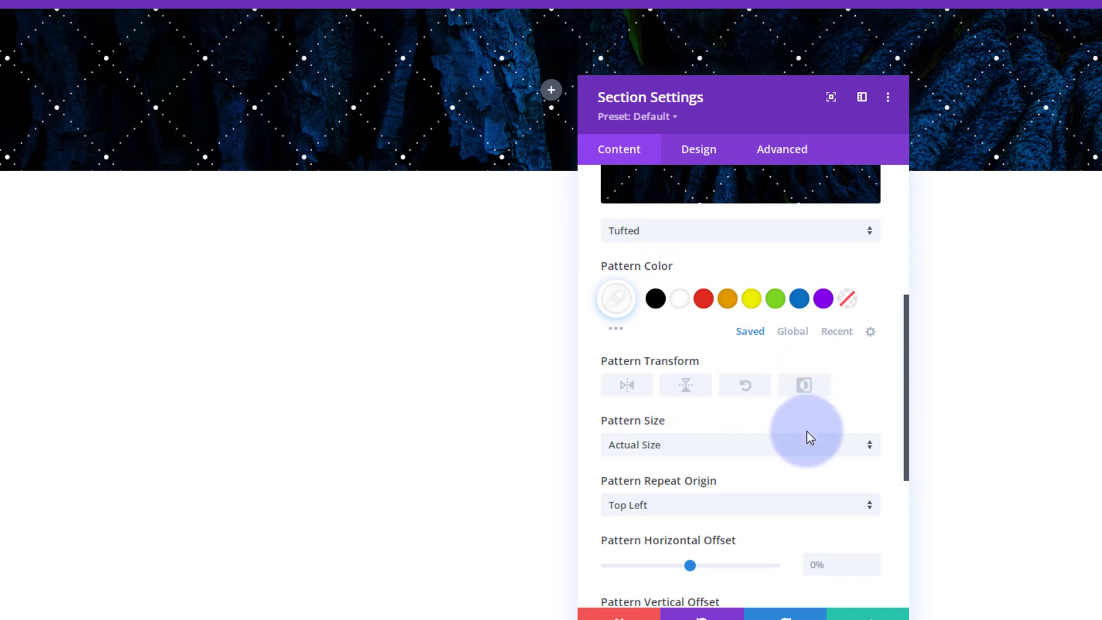
left_click(749, 450)
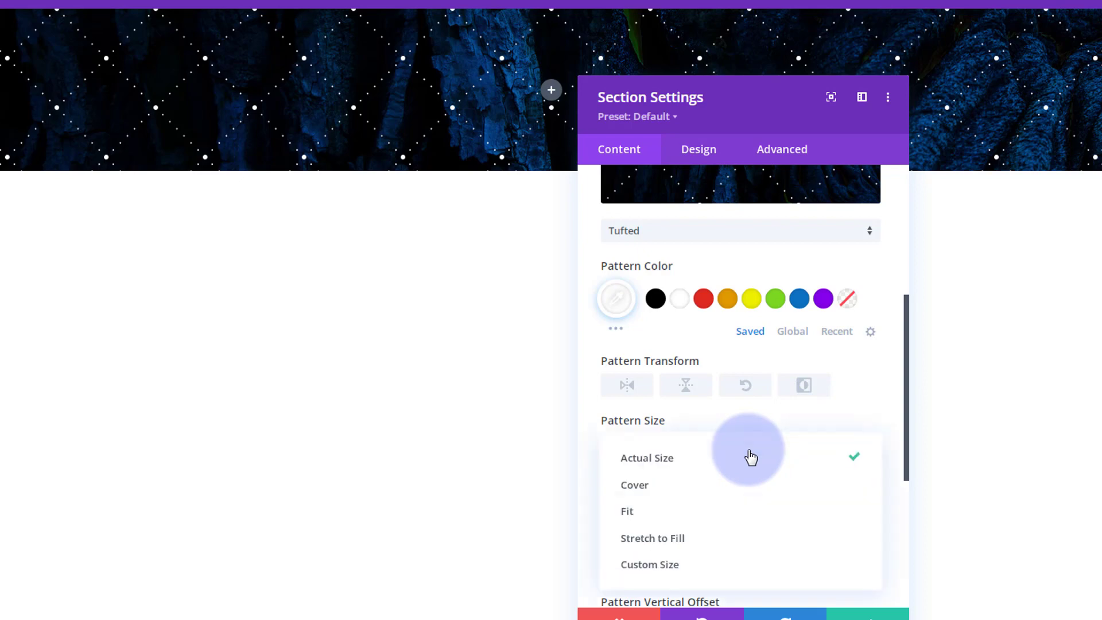
left_click(686, 568)
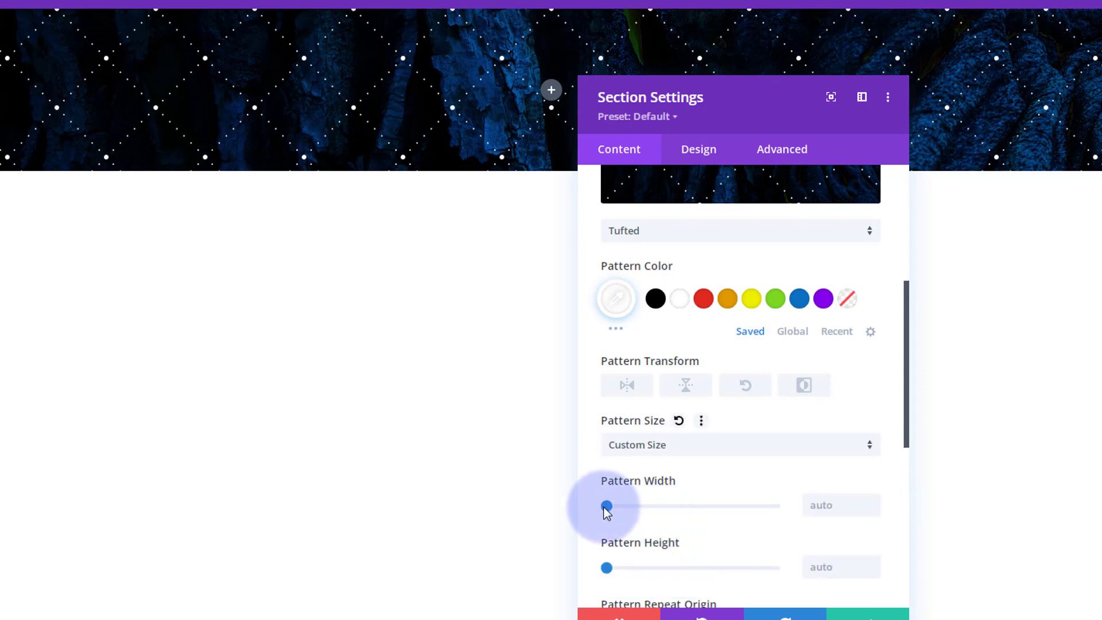
left_click_drag(607, 506, 613, 503)
Change the section's background pattern style to Honeycomb.
scroll(647, 509, "up", 3)
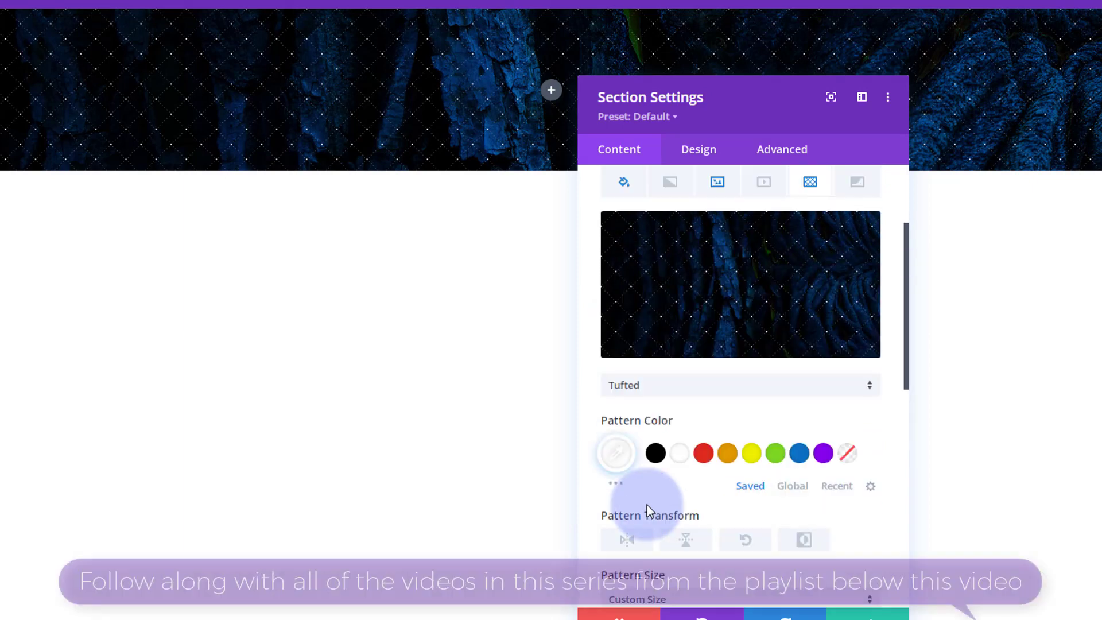
scroll(678, 477, "up", 3)
left_click(705, 452)
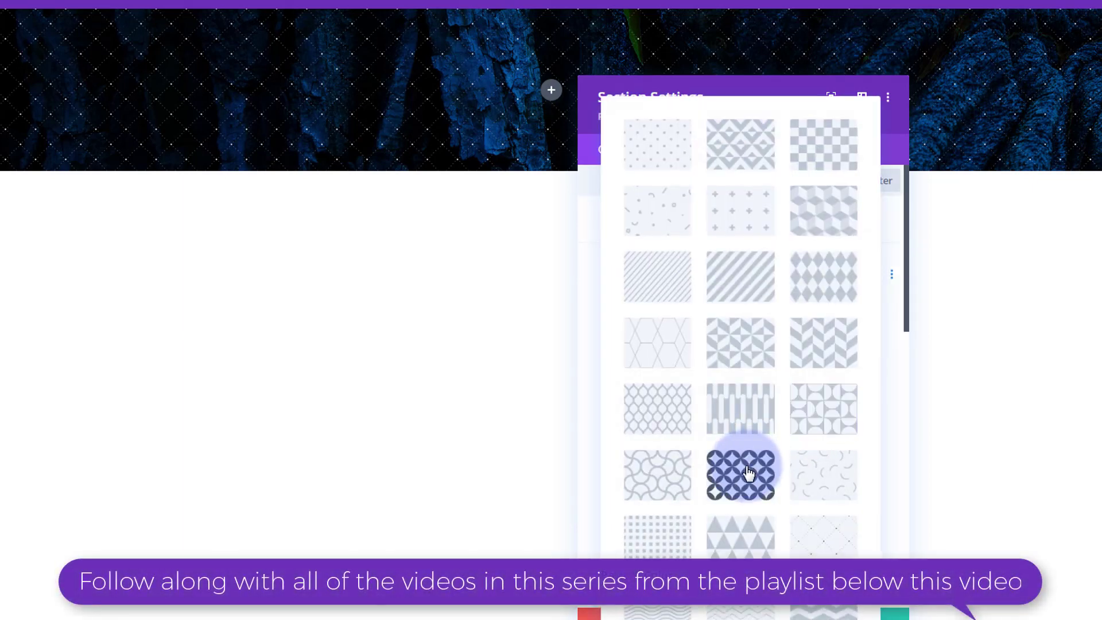
left_click(668, 351)
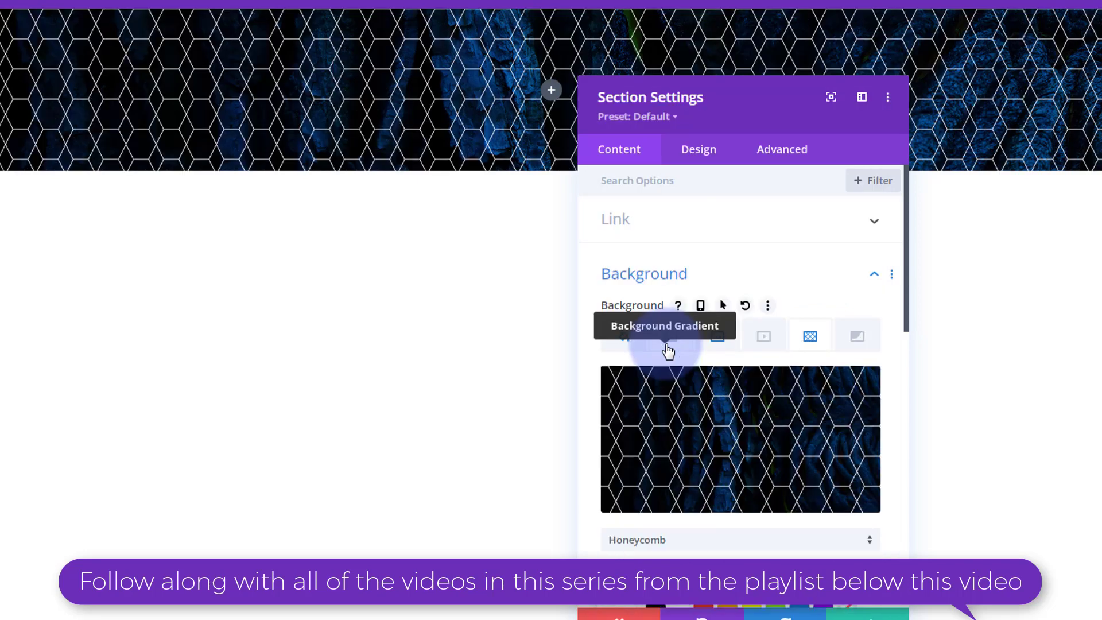
Reduce the honeycomb pattern's width to 21px.
scroll(736, 443, "down", 3)
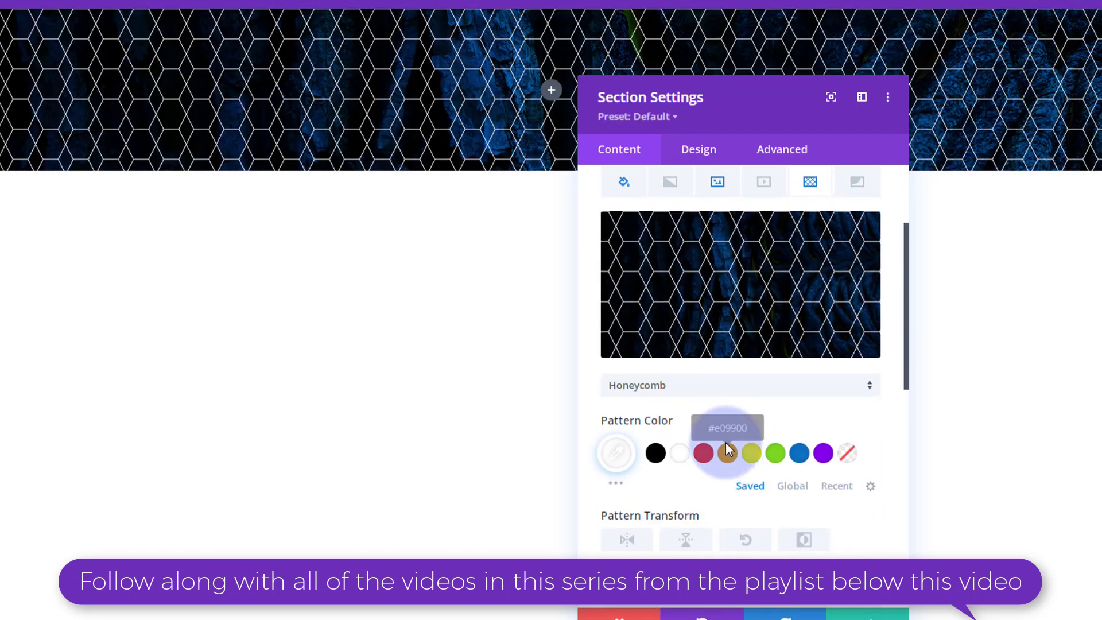
scroll(725, 445, "down", 5)
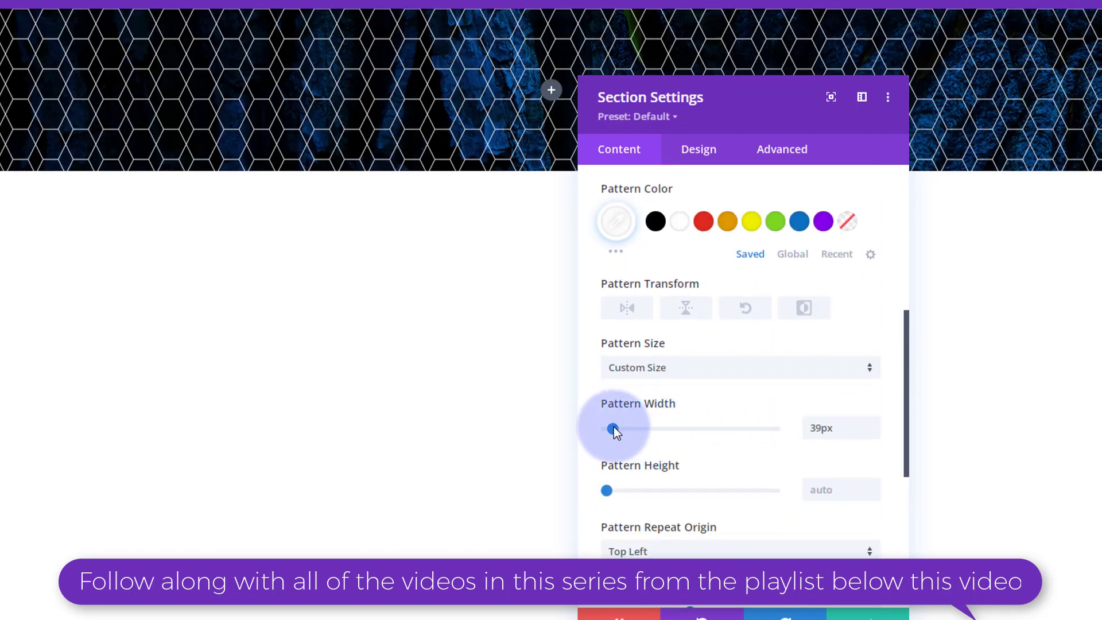
left_click_drag(613, 428, 611, 428)
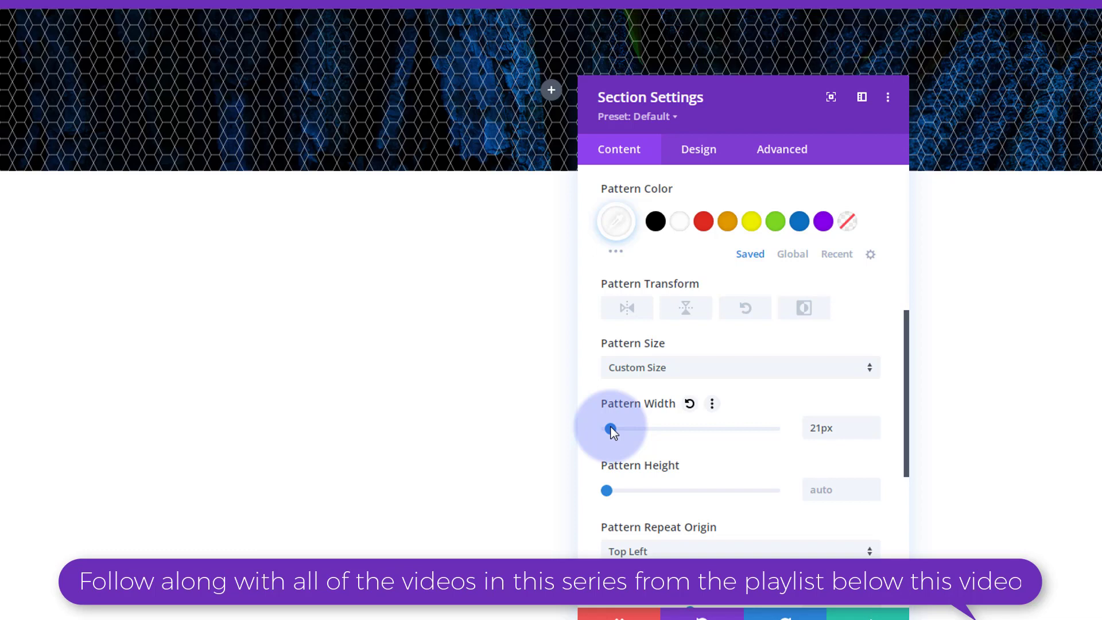
Make the honeycomb pattern's white color semi-transparent at rgba(255,255,255,0.39) and save the section settings.
scroll(737, 474, "up", 5)
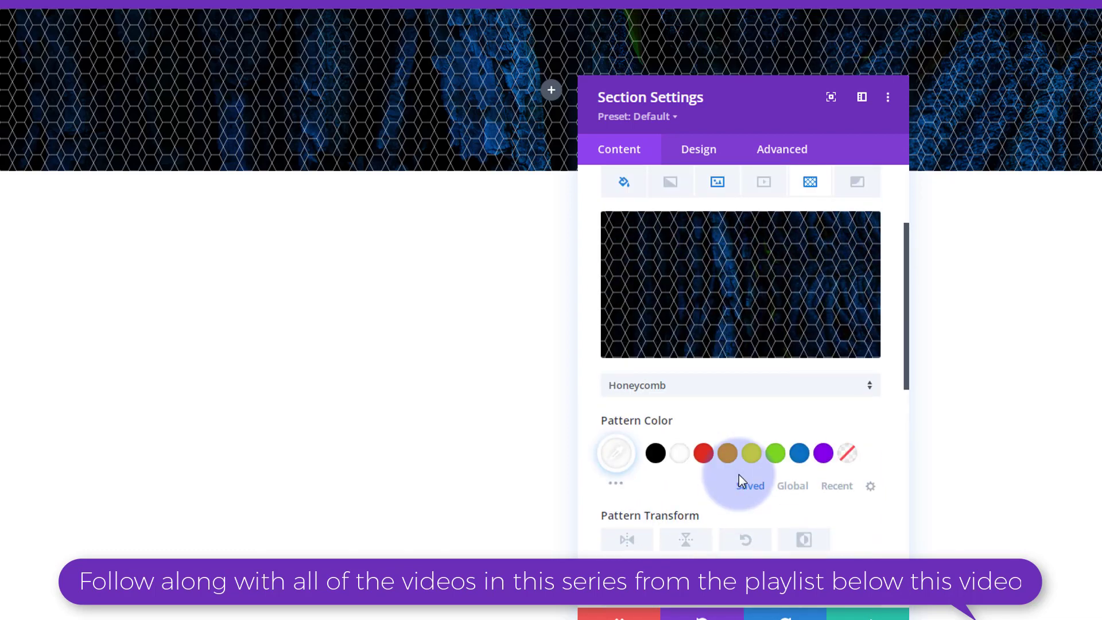
left_click(617, 453)
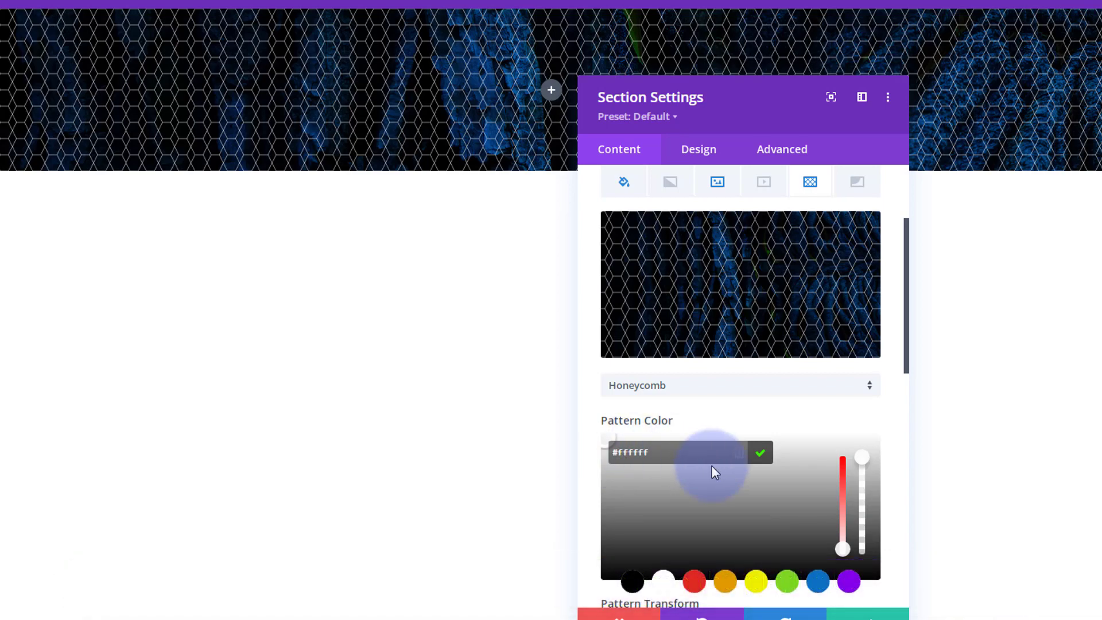
scroll(711, 466, "down", 3)
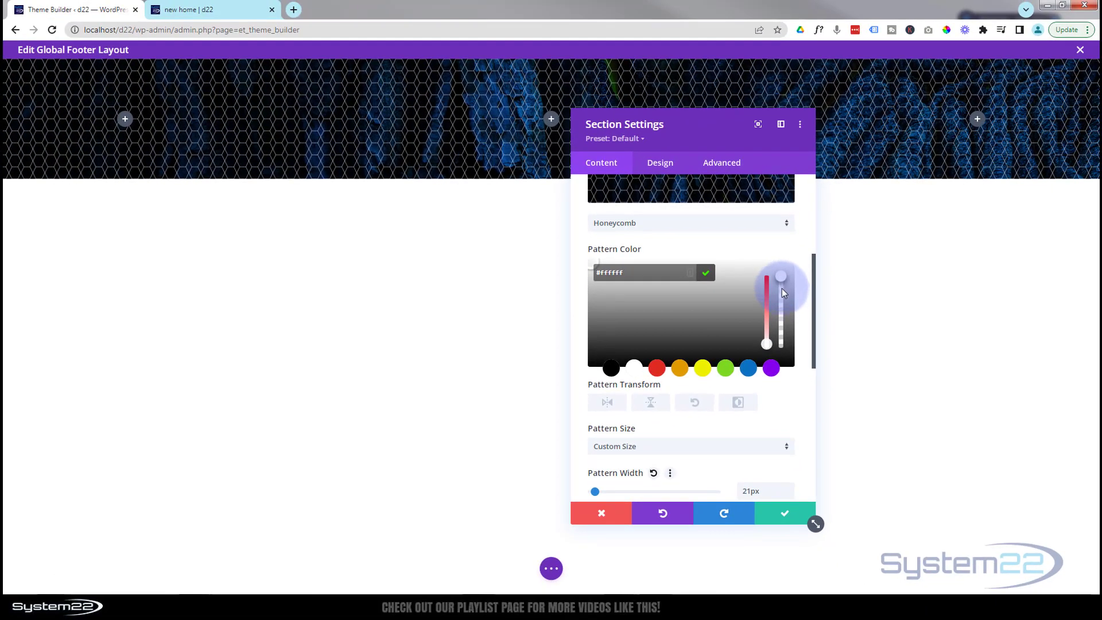
left_click_drag(784, 293, 785, 299)
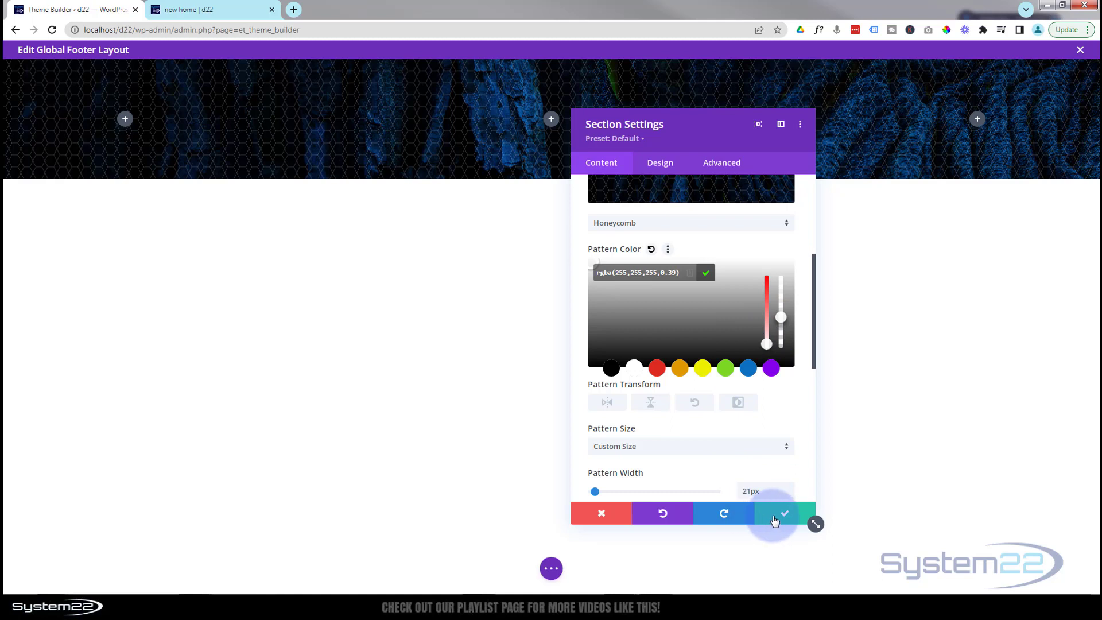
left_click(776, 521)
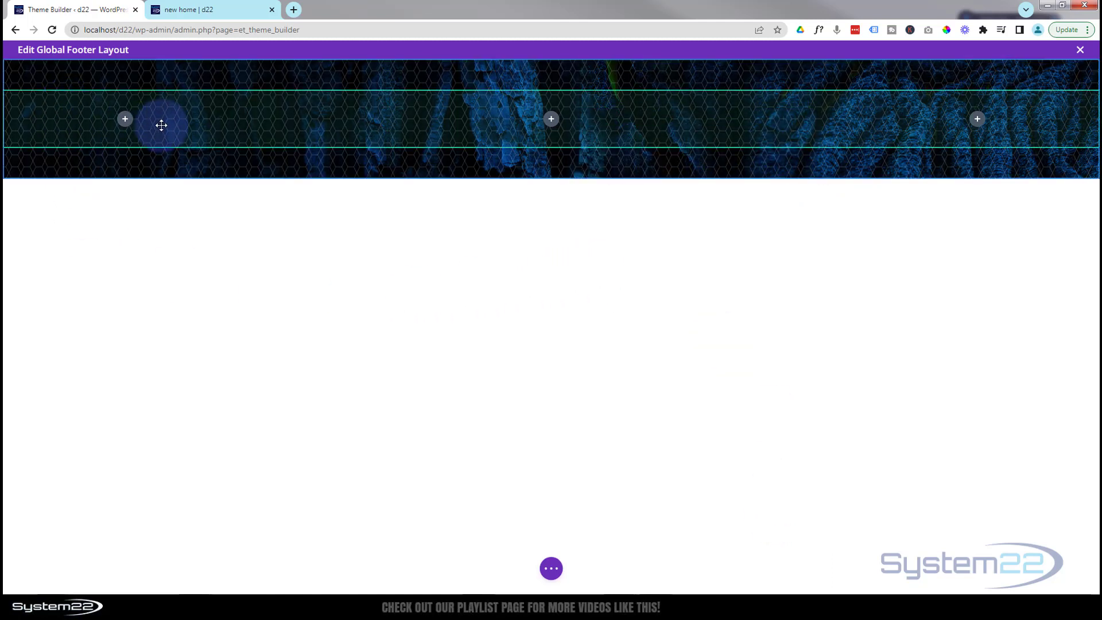
Add an Image module to the row's first column using the logo system22-white-b-shadow.png from the media library.
left_click(125, 119)
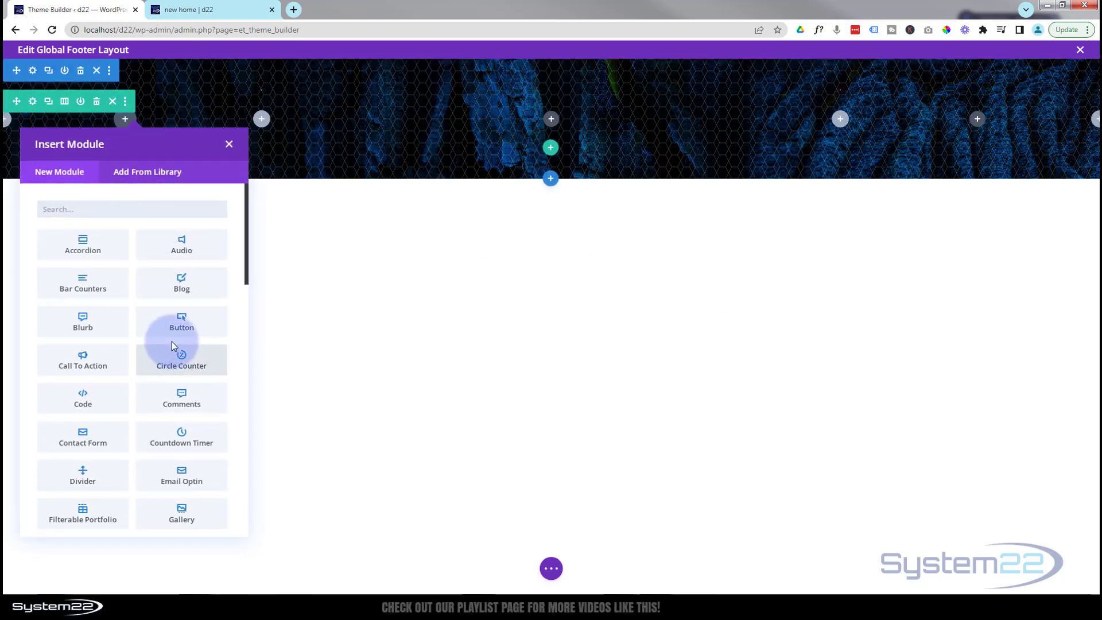
scroll(172, 345, "down", 1)
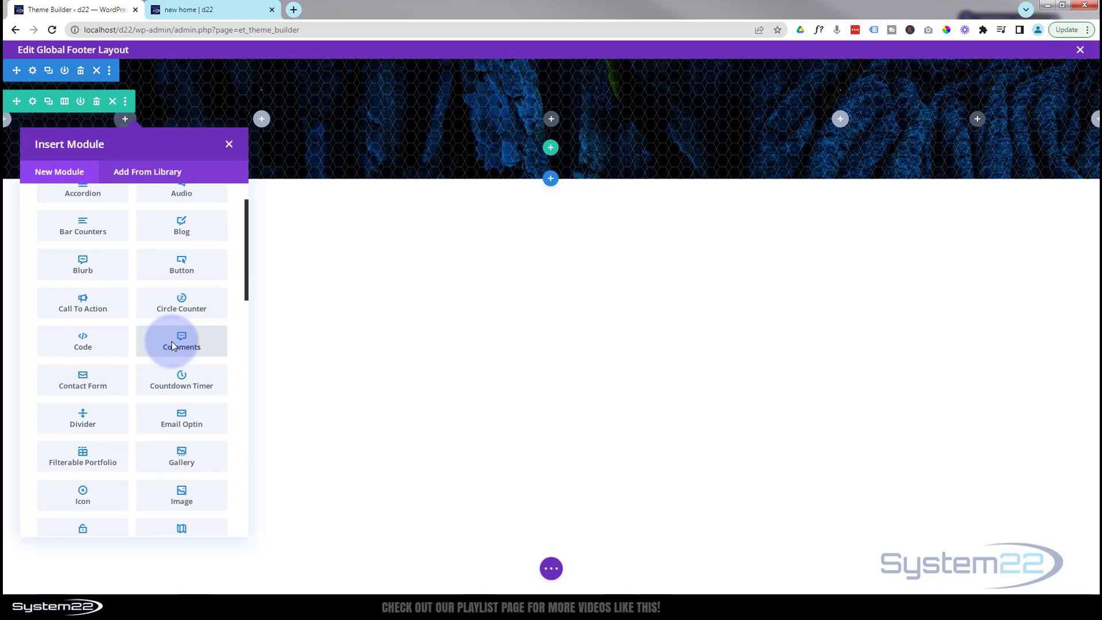
scroll(175, 344, "down", 2)
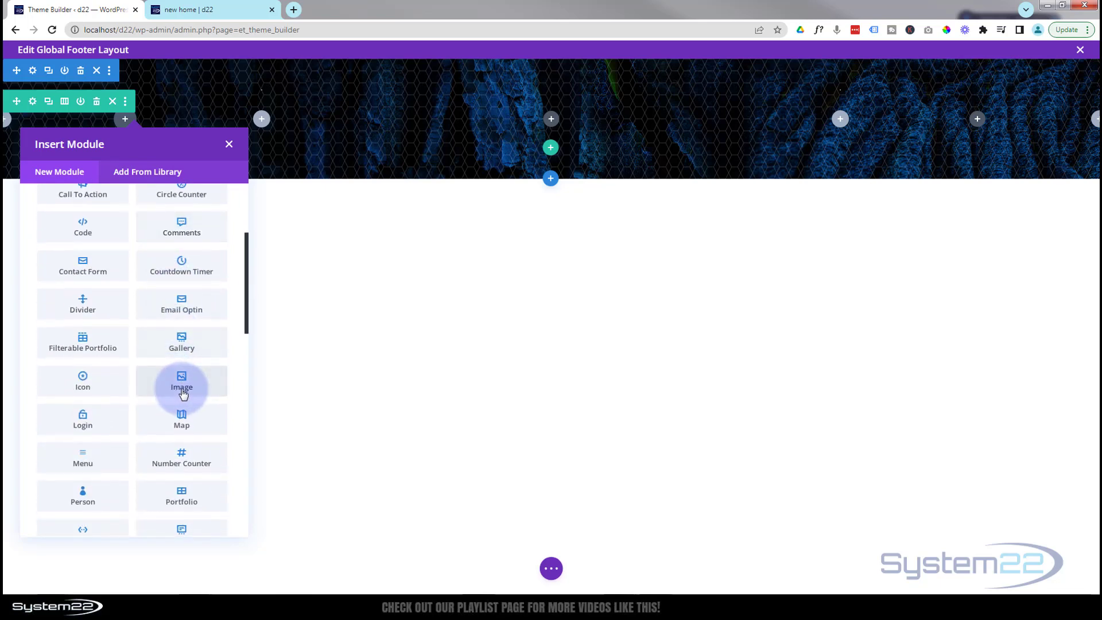
left_click(181, 385)
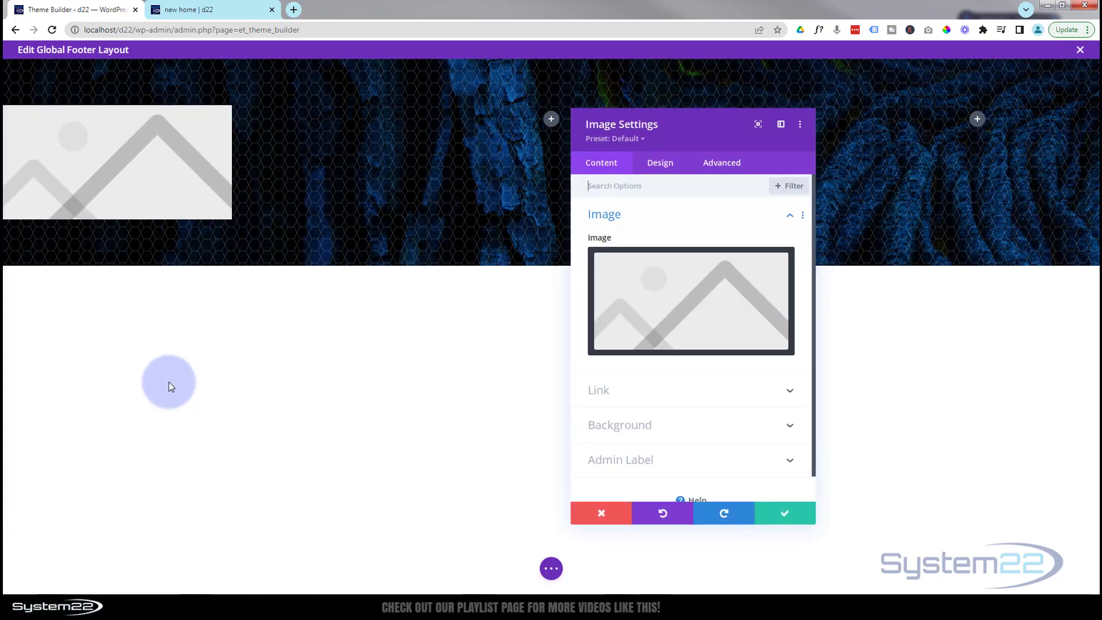
left_click(722, 311)
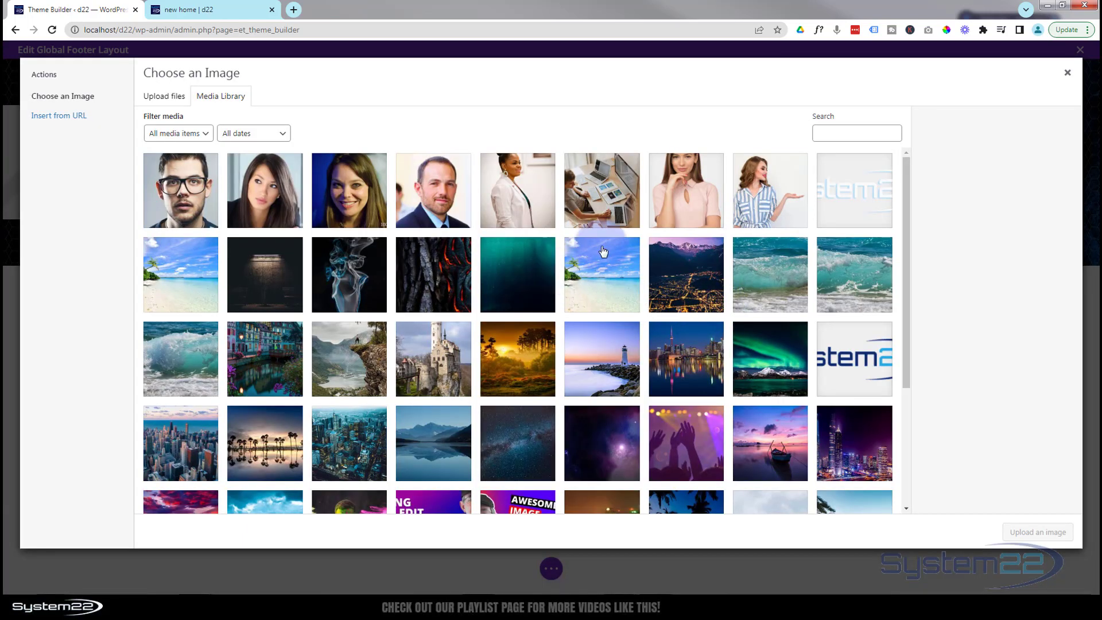
left_click(828, 200)
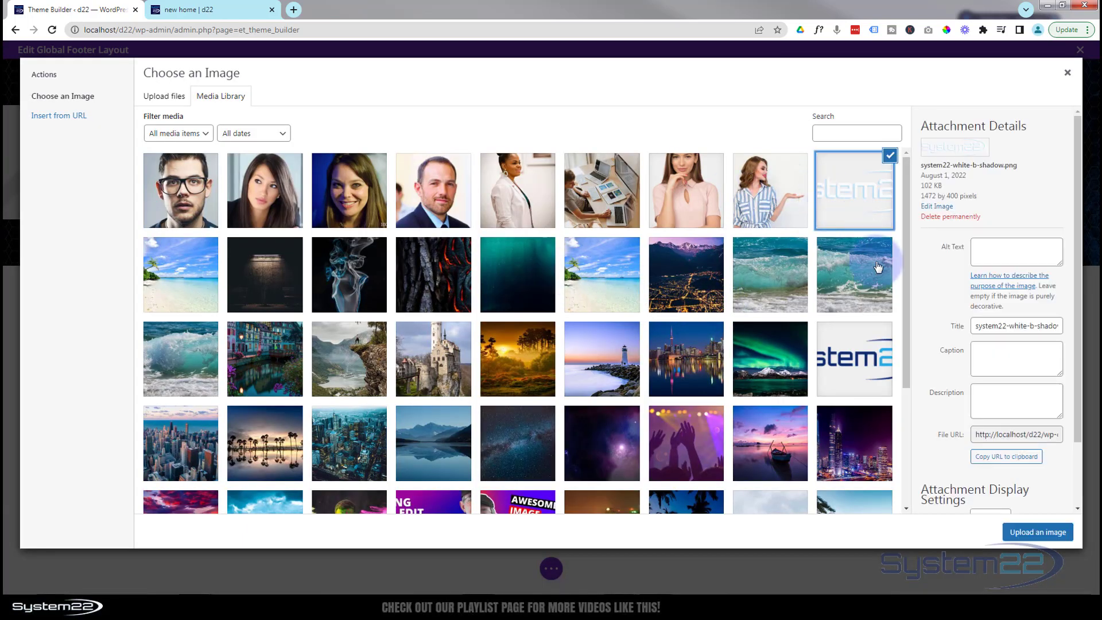
left_click(1027, 535)
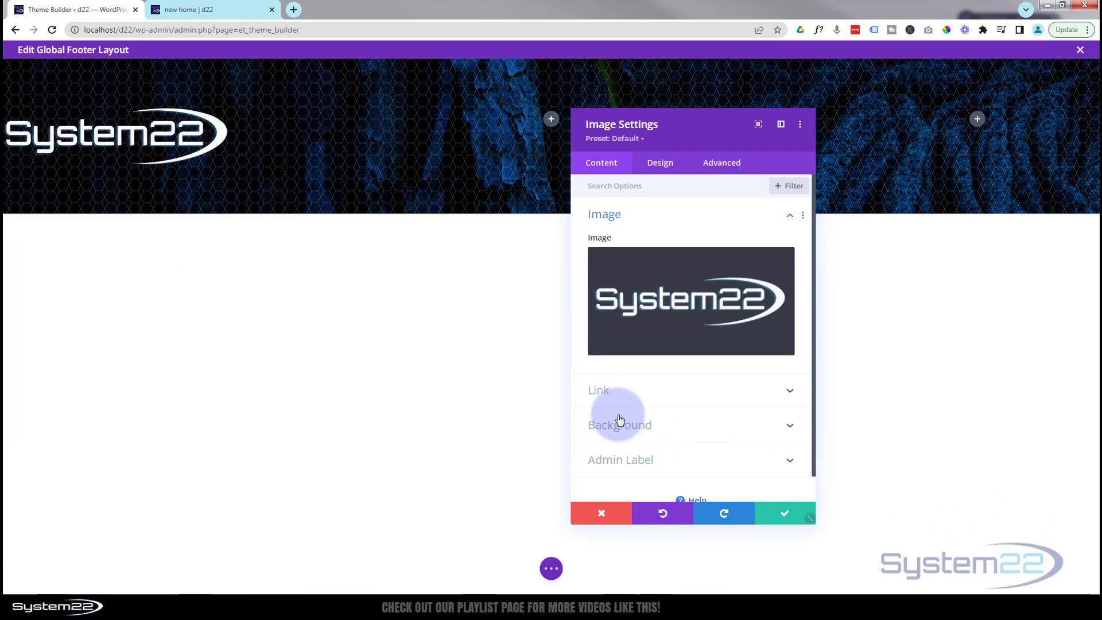
Center the logo image, set its width to 51%, and save the image settings.
left_click(662, 167)
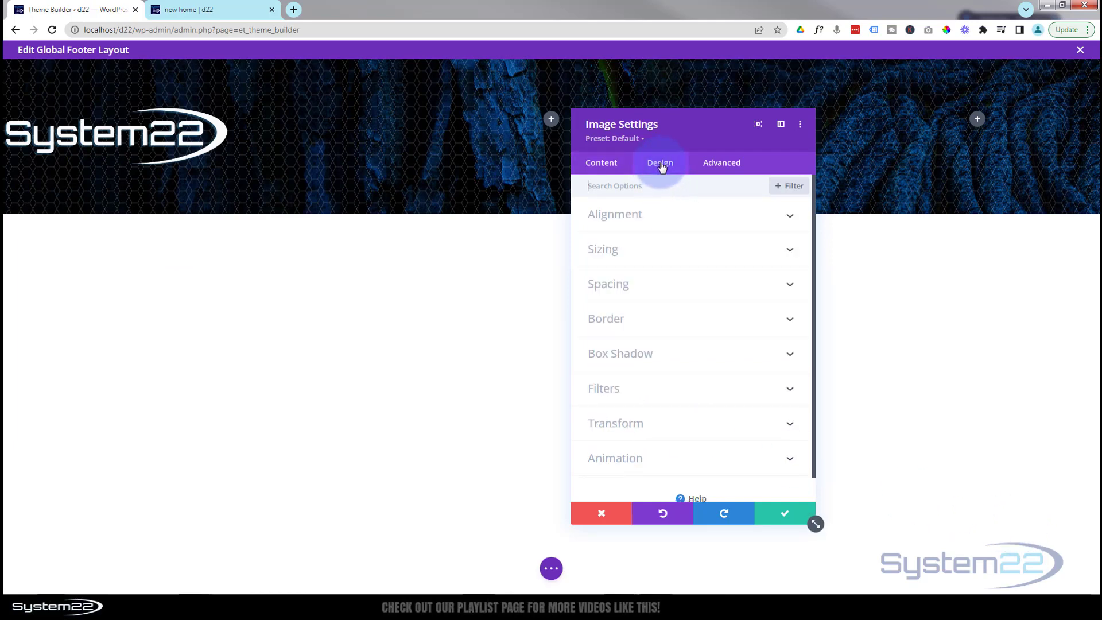
left_click(700, 216)
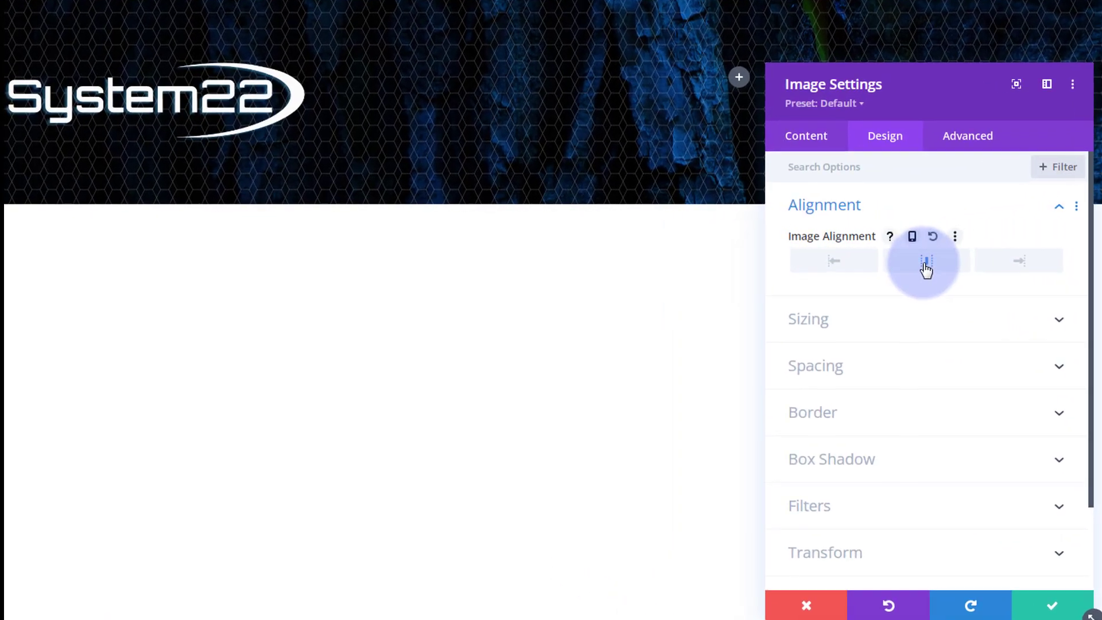
left_click(918, 325)
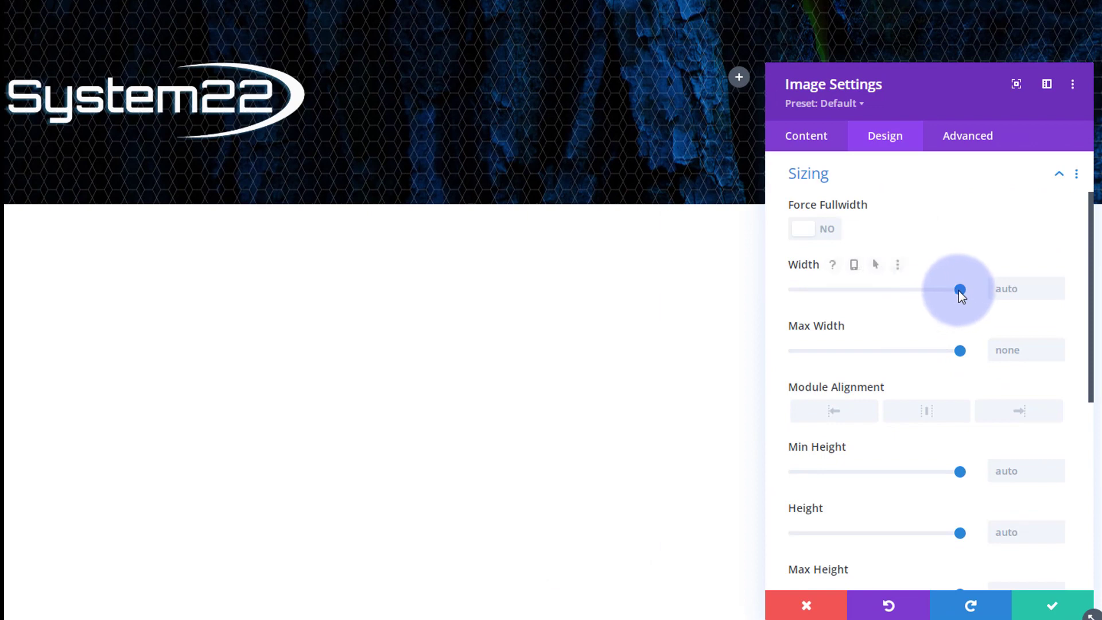
left_click_drag(960, 290, 878, 291)
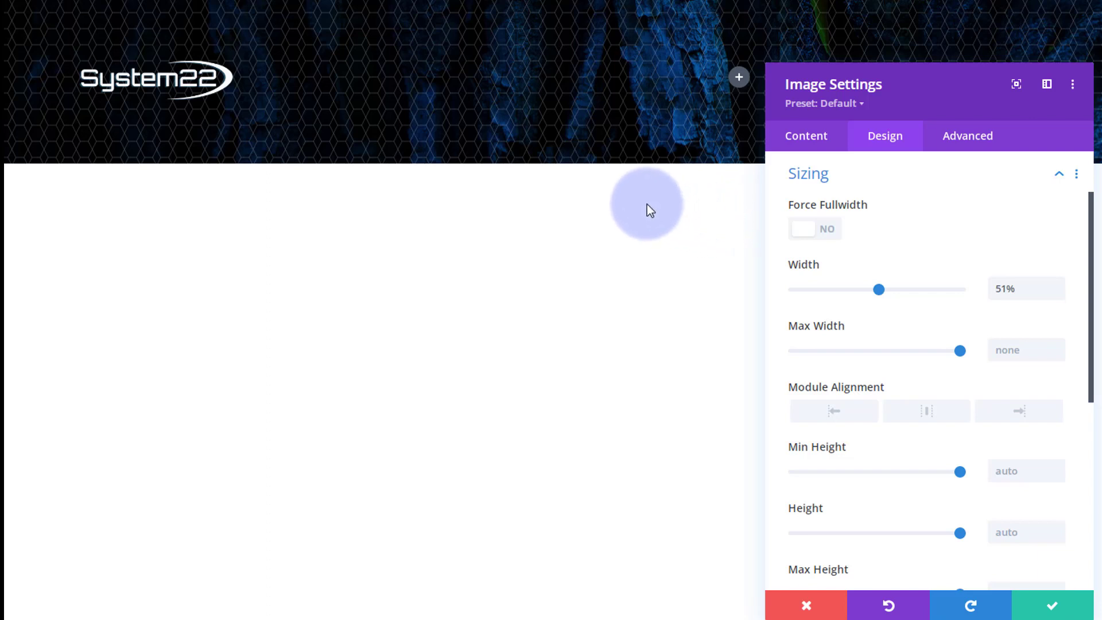
left_click(1052, 610)
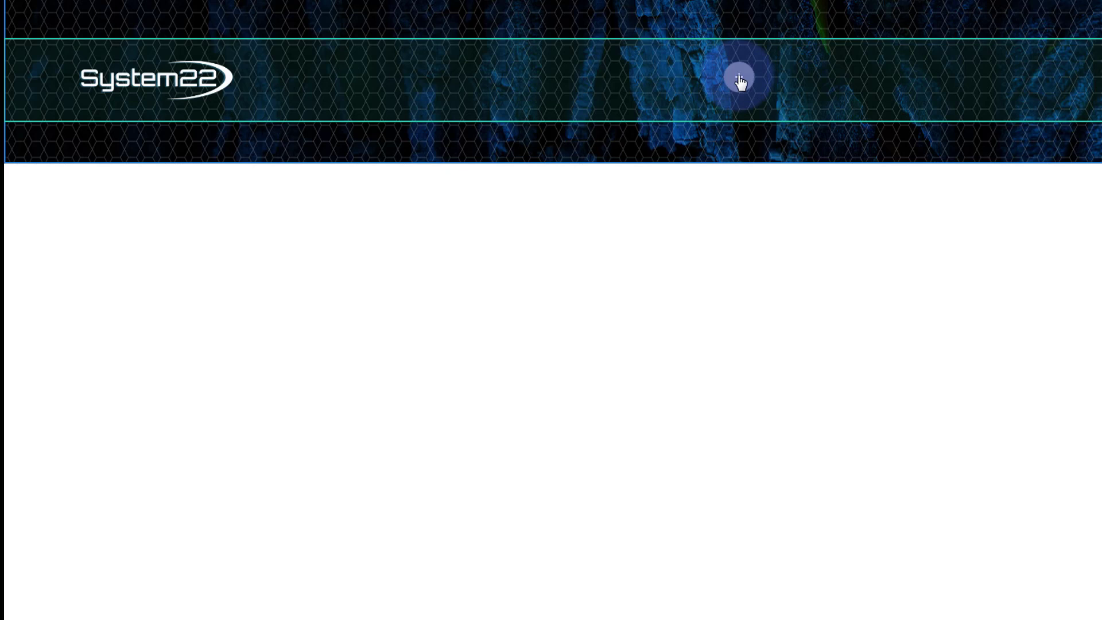
Insert a Menu module into the row's middle column.
left_click(739, 79)
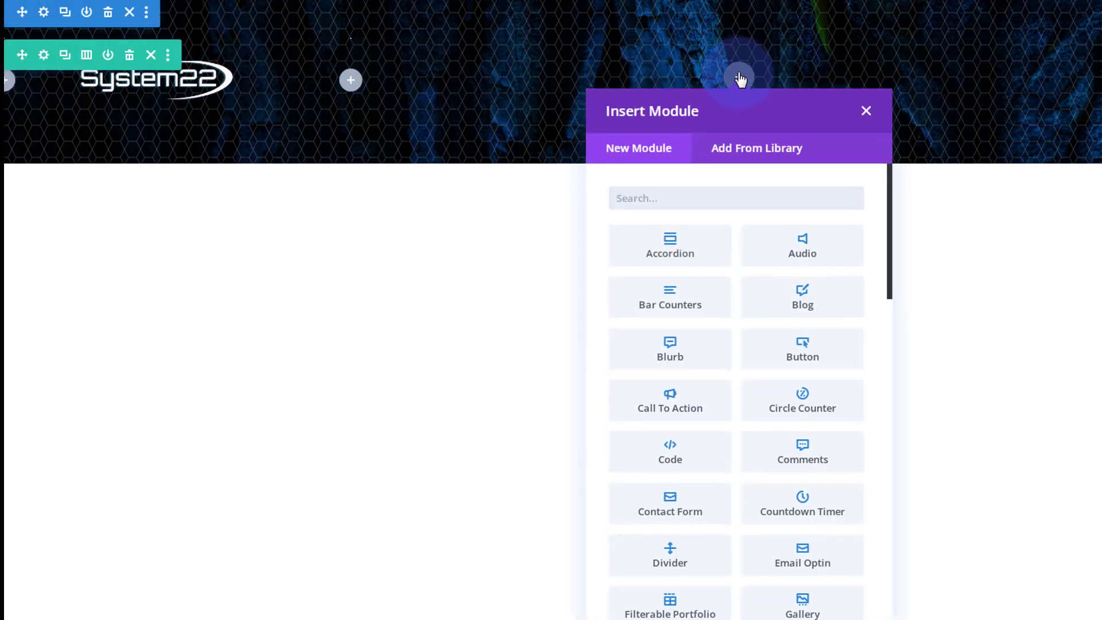
scroll(741, 302, "down", 5)
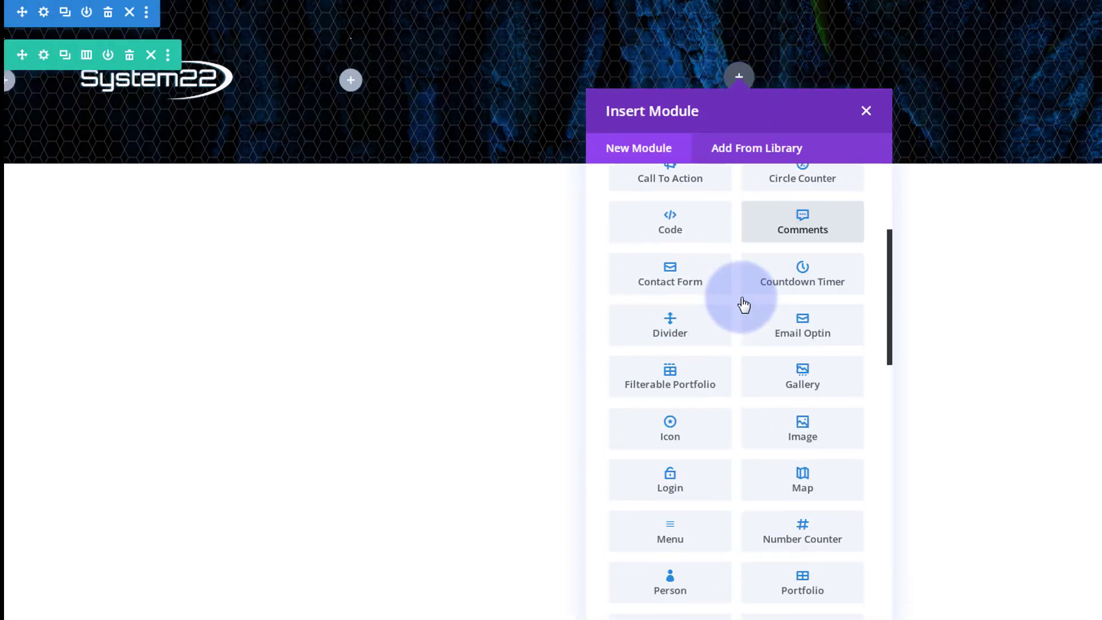
scroll(744, 305, "down", 3)
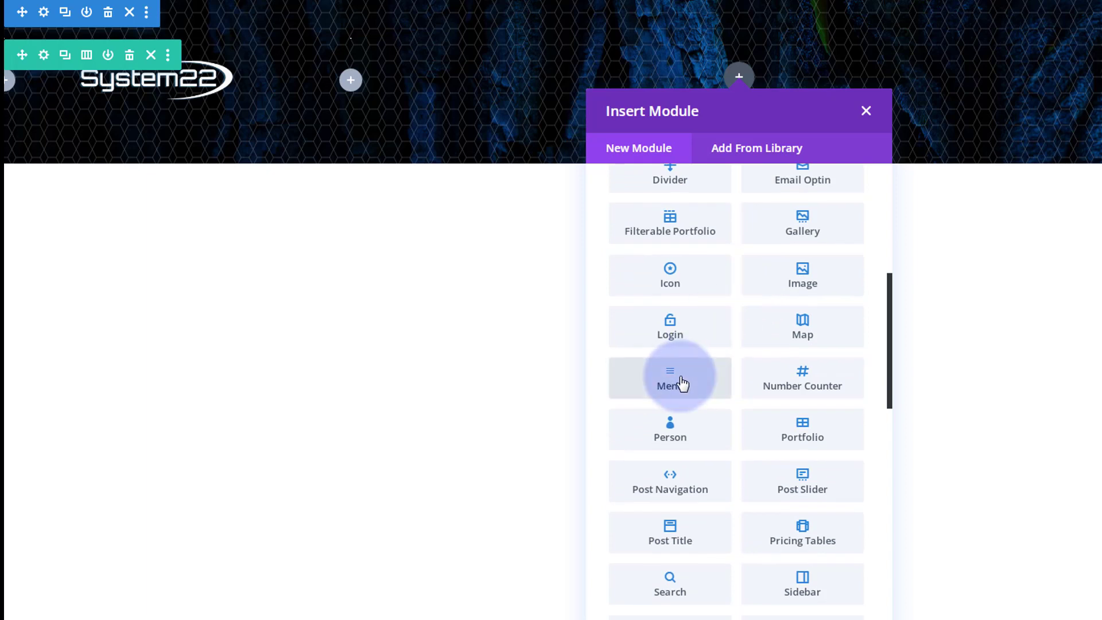
left_click(682, 383)
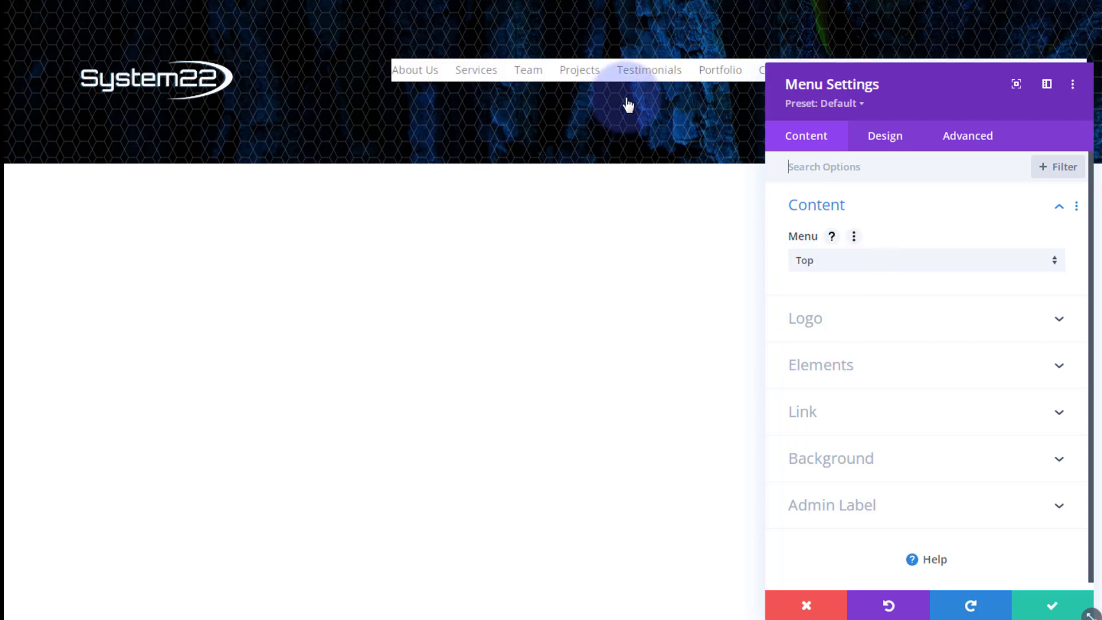
Remove the white background color from the menu module.
left_click_drag(940, 91, 959, 133)
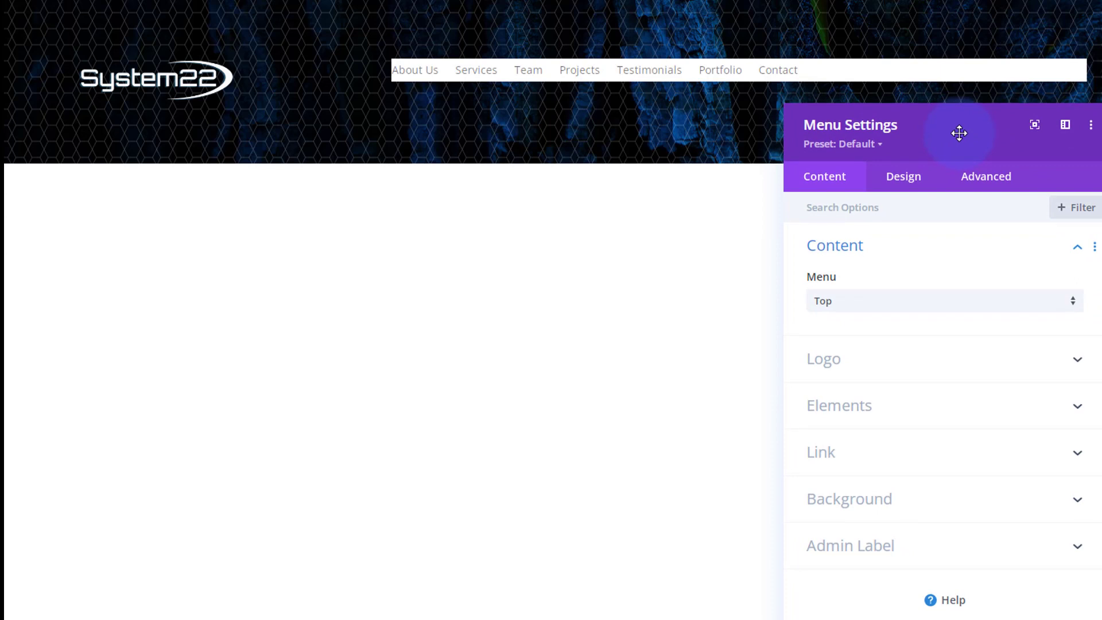
scroll(930, 300, "down", 1)
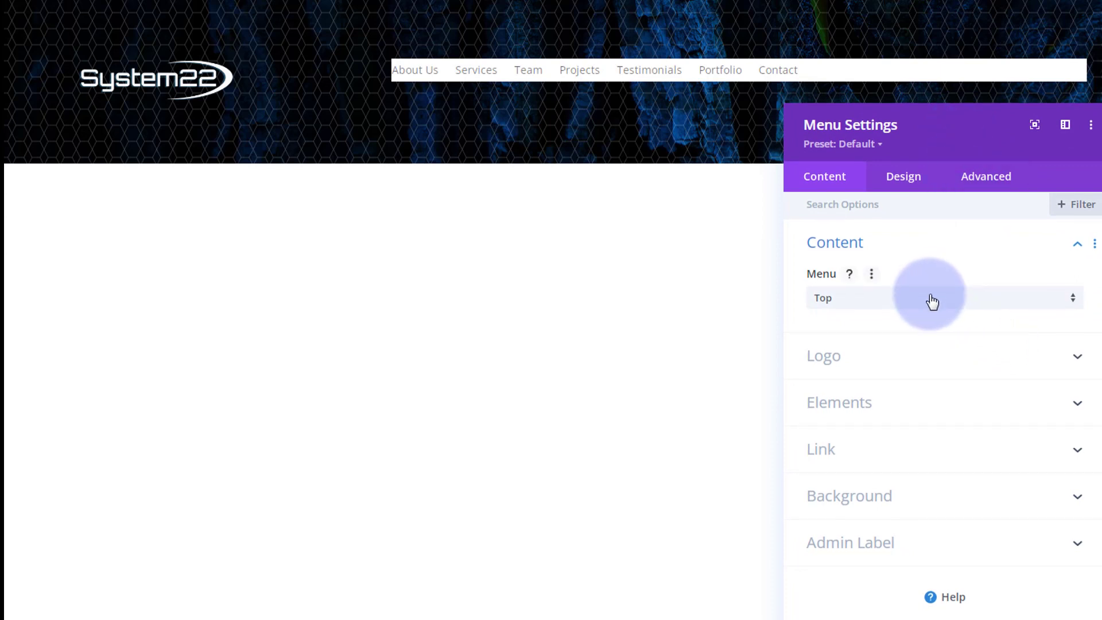
left_click(928, 495)
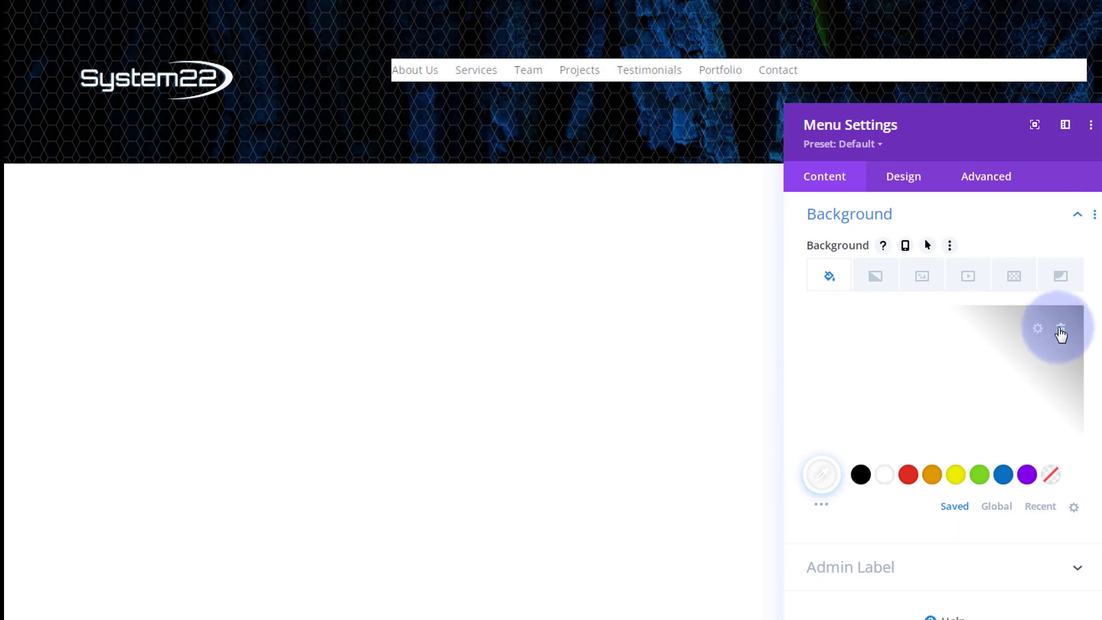
left_click(1061, 330)
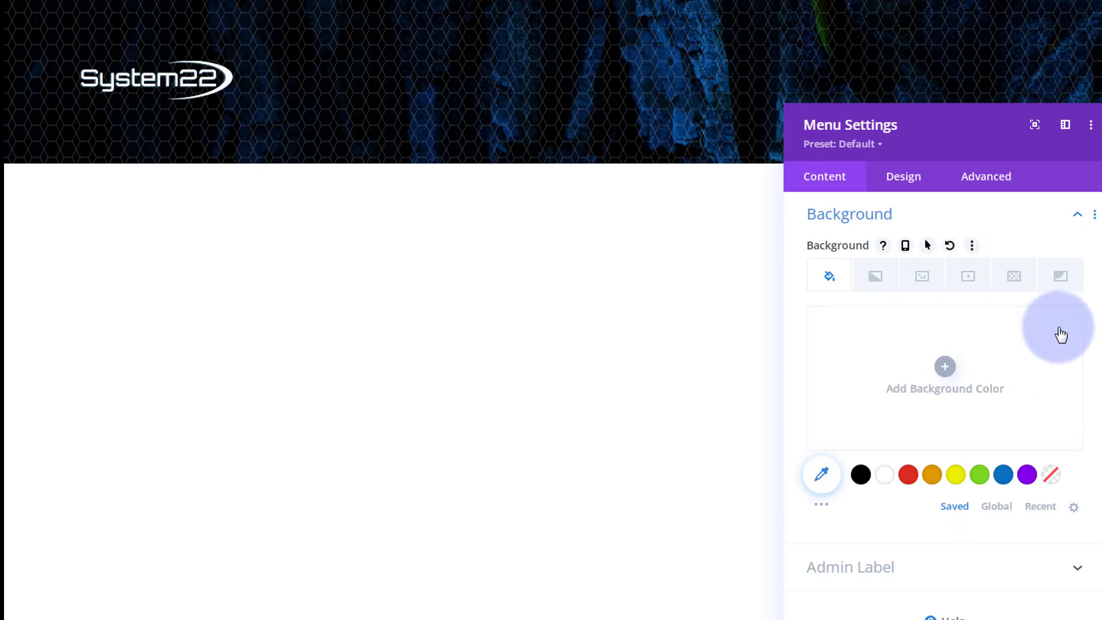
Set the menu's active link color and menu text color to white.
left_click(907, 180)
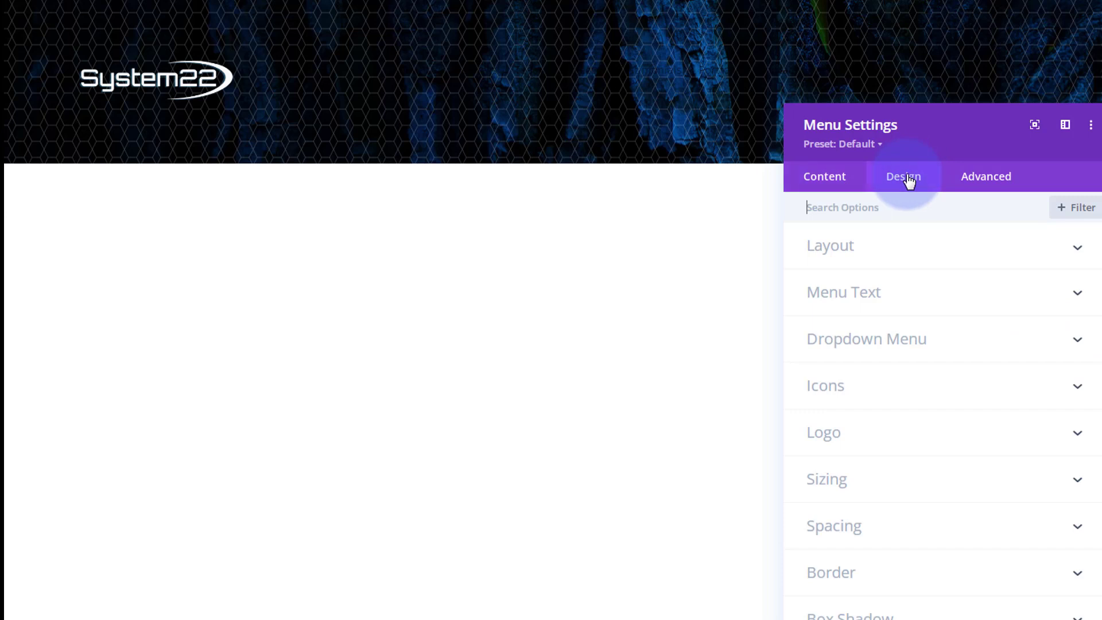
left_click(924, 297)
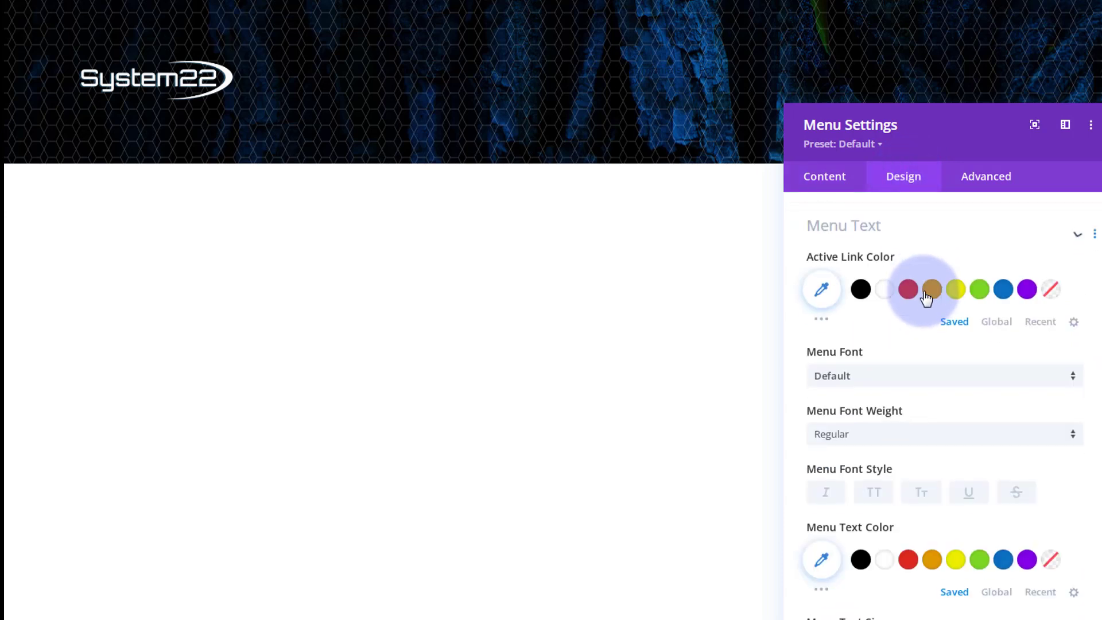
left_click(888, 281)
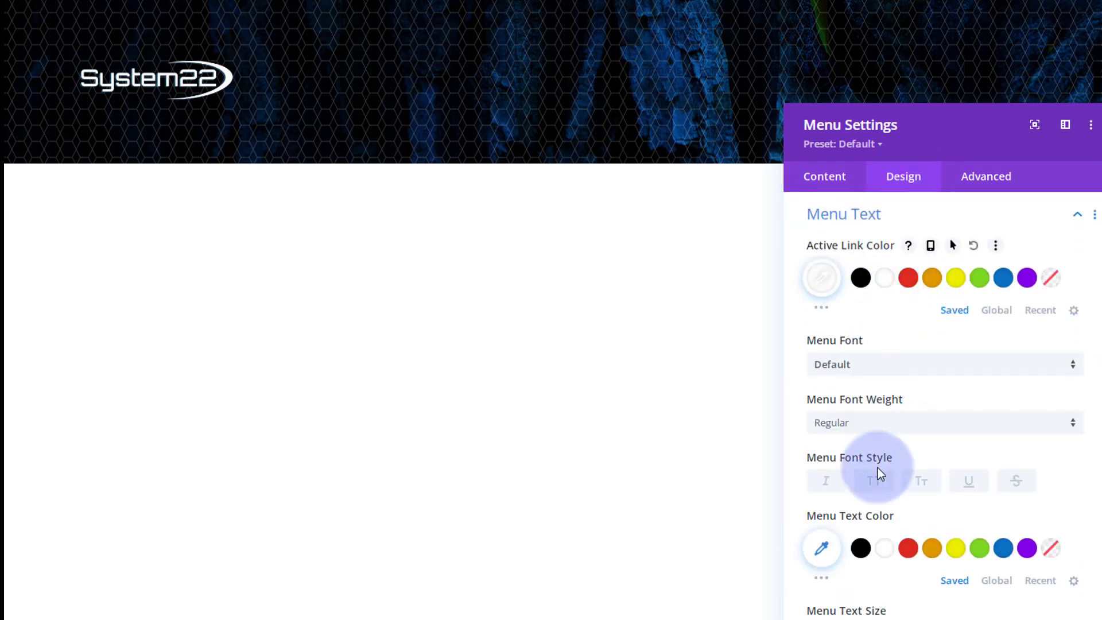
left_click(887, 550)
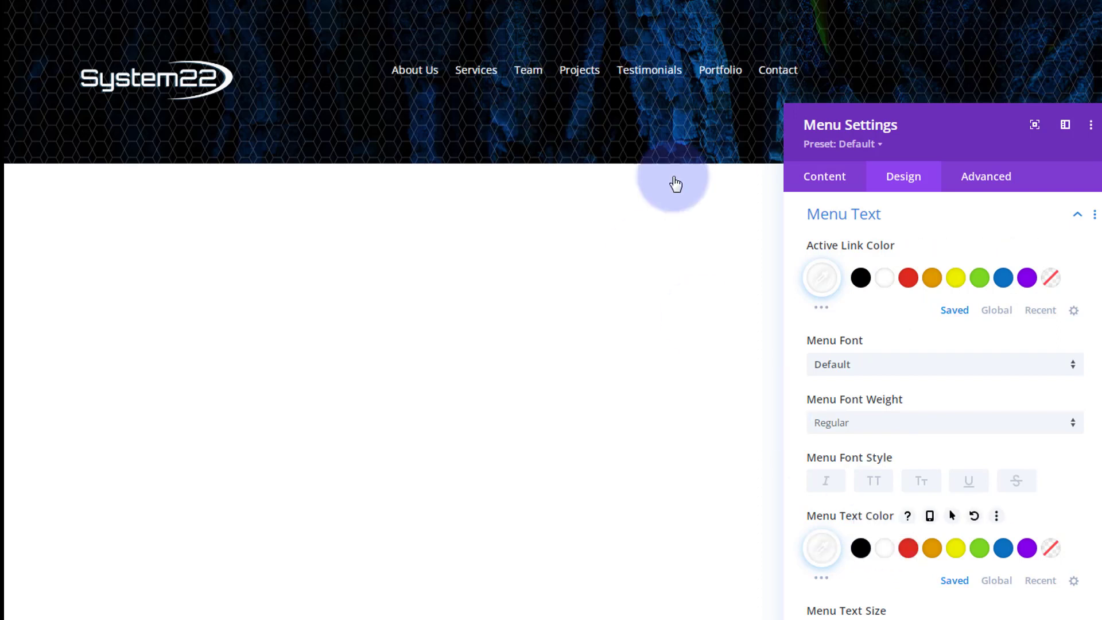
Center-align the menu text and save the menu settings.
scroll(954, 365, "down", 10)
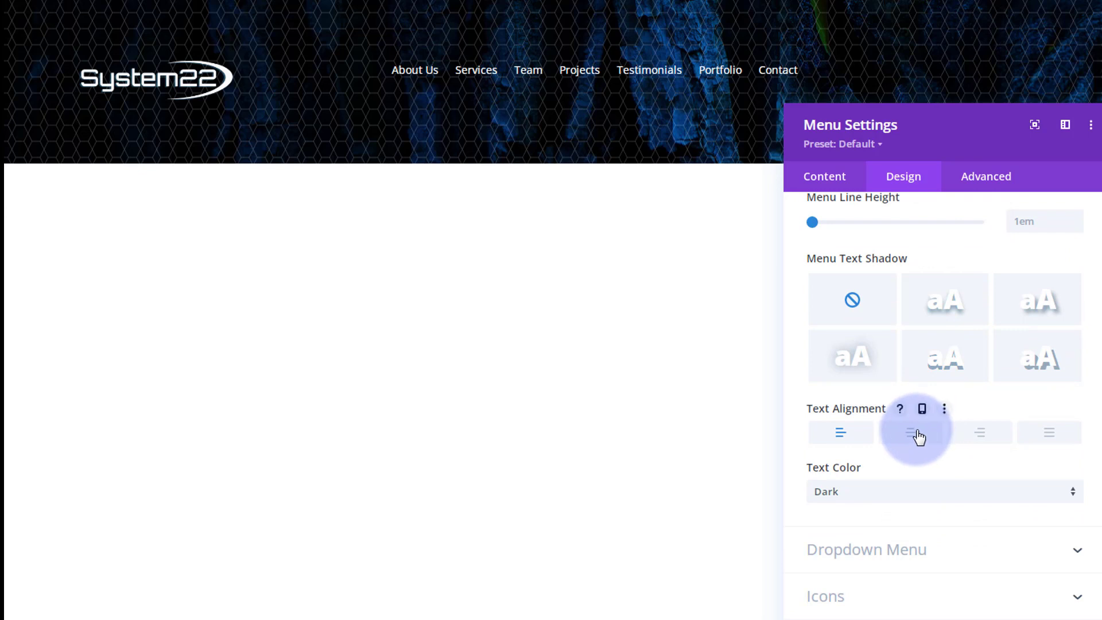
left_click(913, 433)
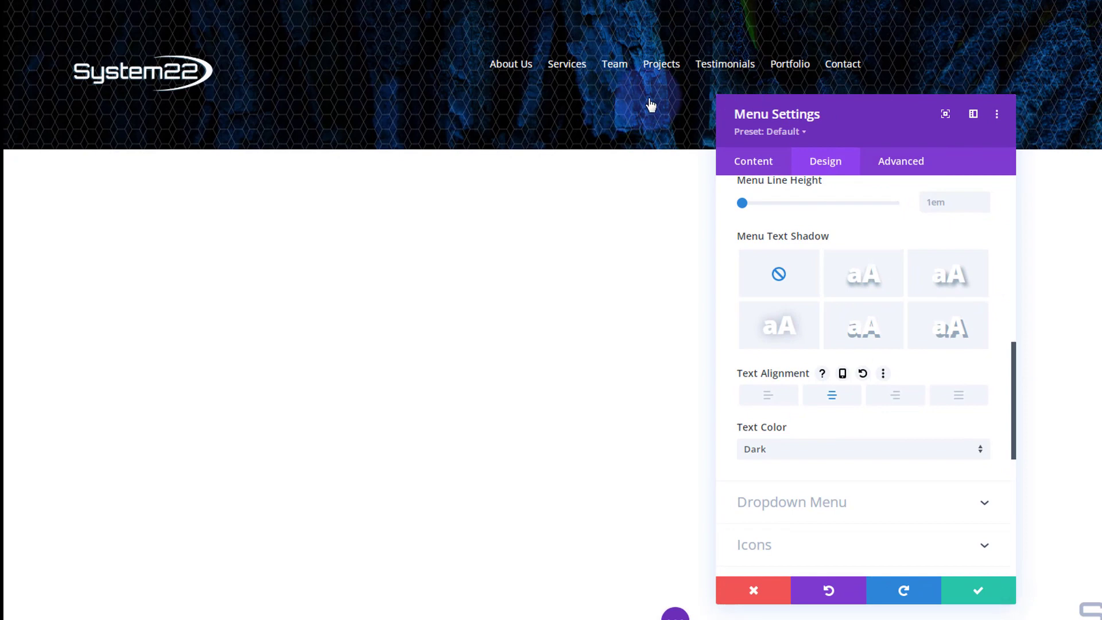
left_click(963, 592)
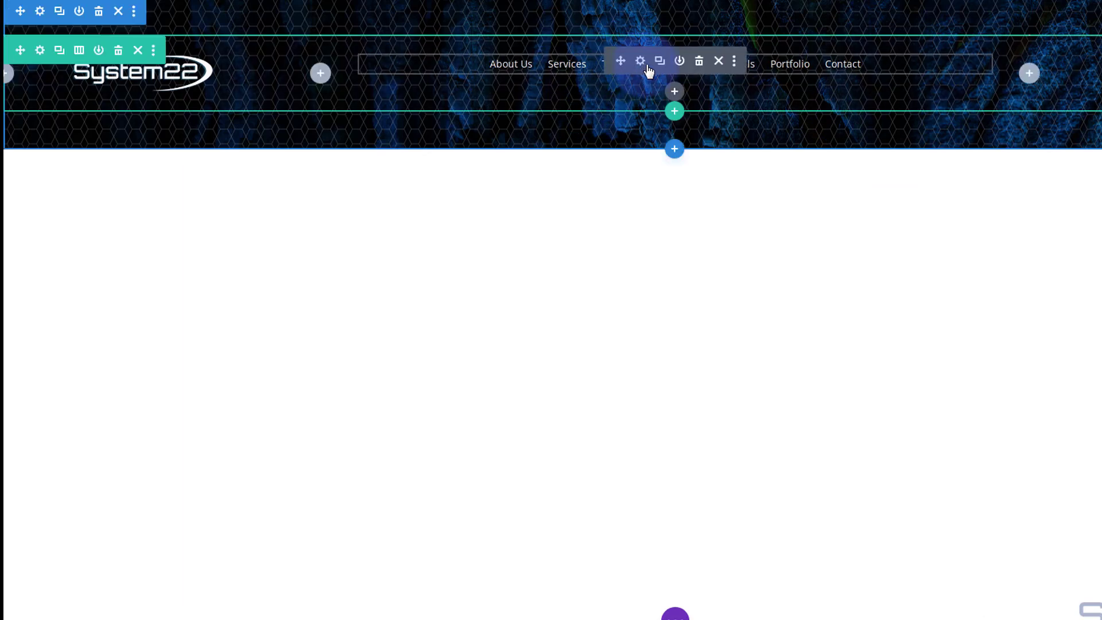
Insert a Text module below the menu in the middle column.
left_click(675, 92)
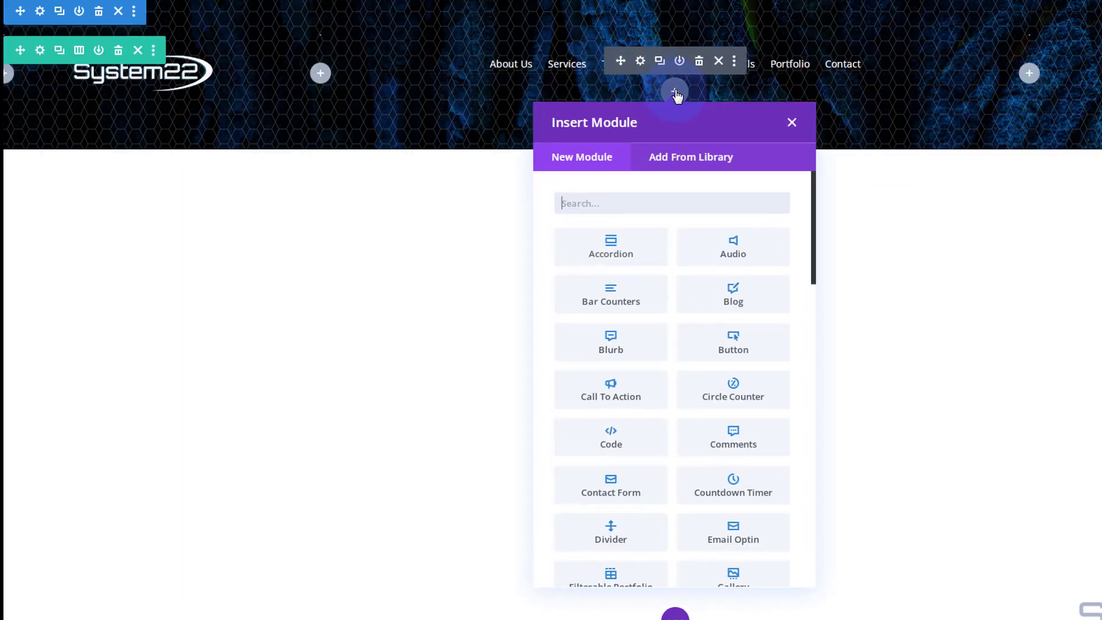
left_click_drag(811, 273, 806, 563)
scroll(805, 560, "down", 4)
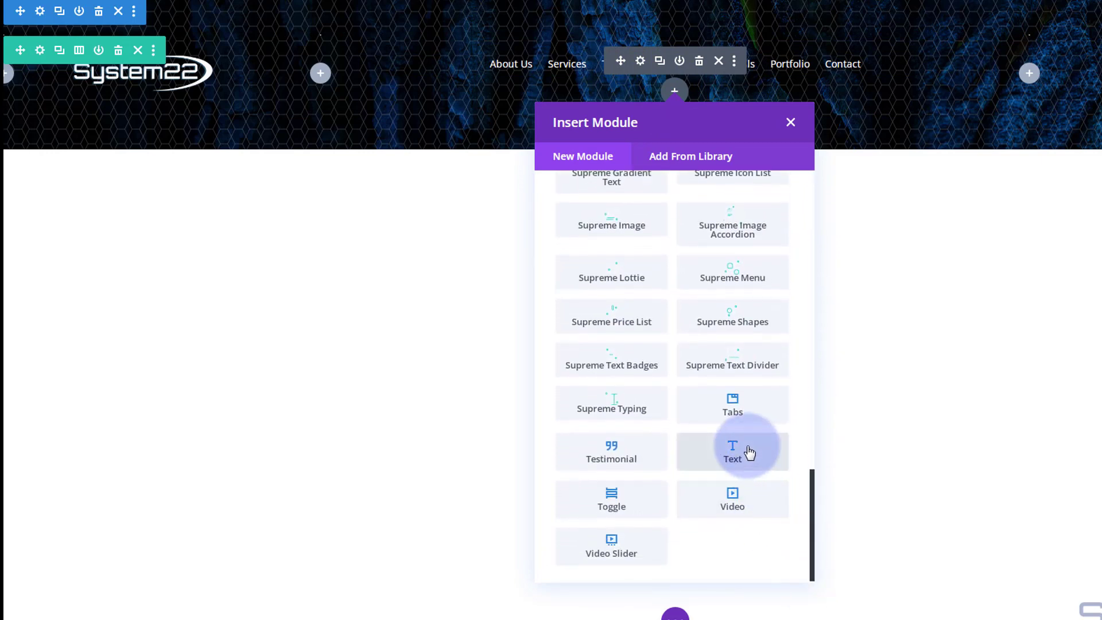
left_click(750, 454)
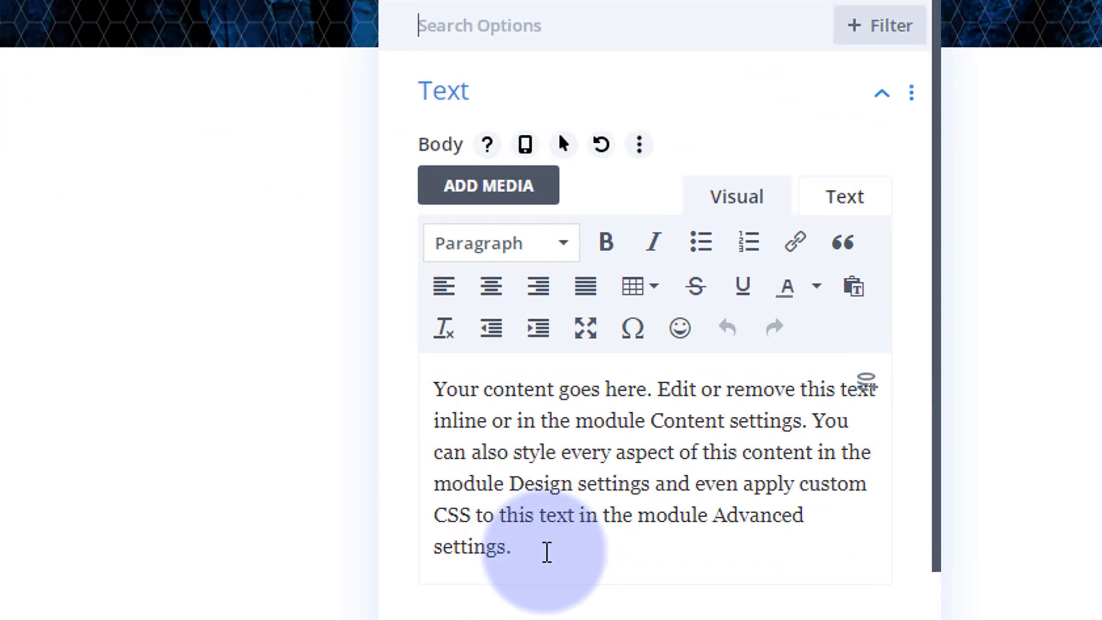
Replace the Text module's placeholder body with the Current Date dynamic content.
left_click_drag(806, 470, 722, 377)
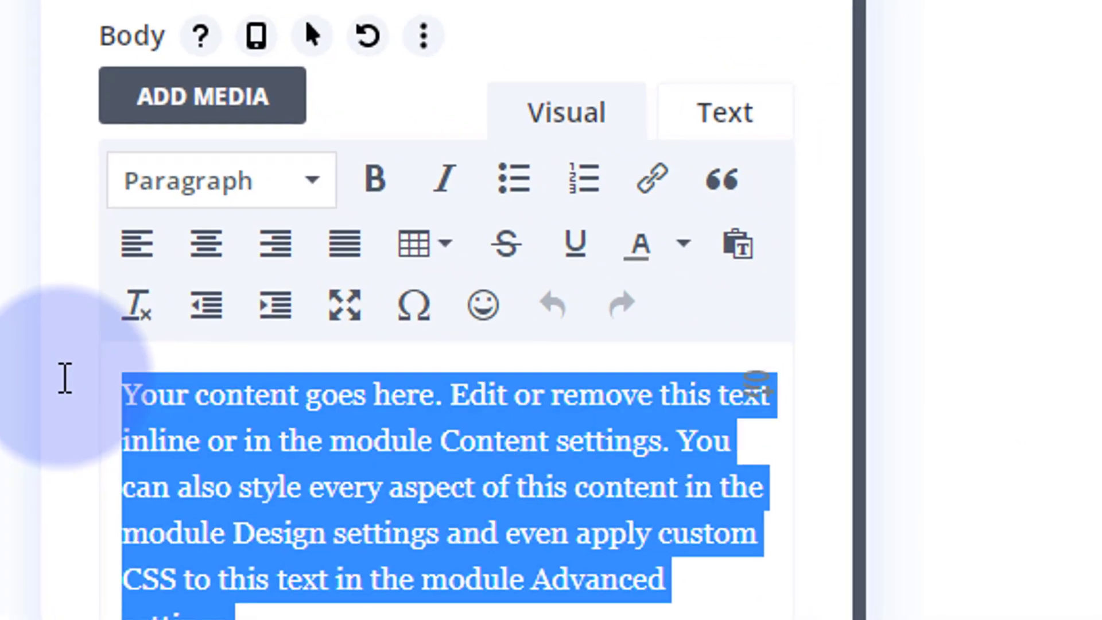
key("BackSpace")
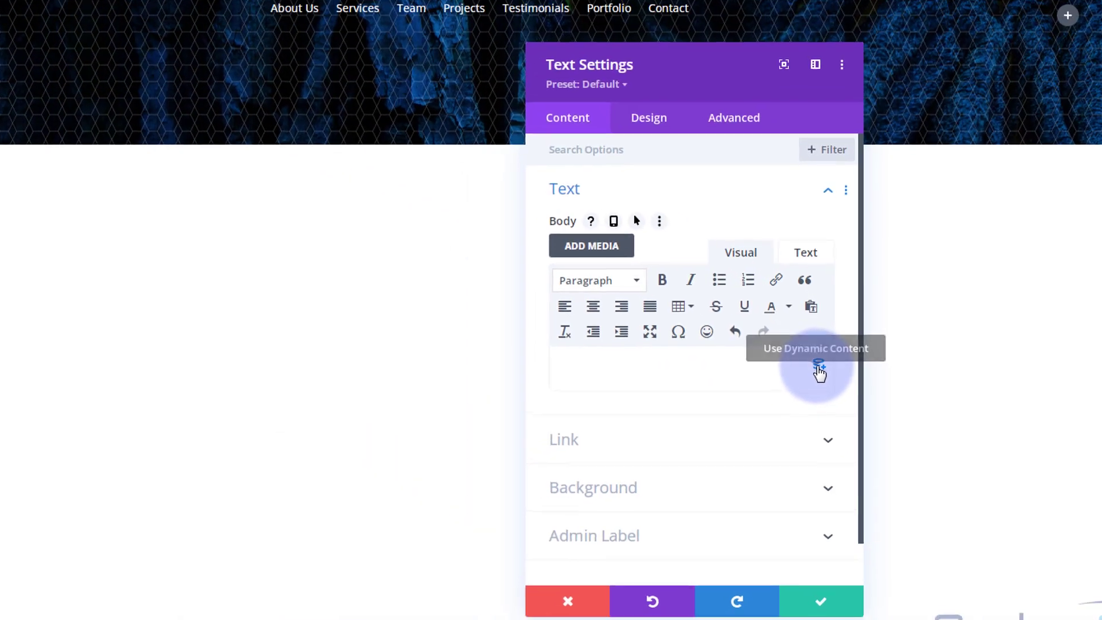
left_click(781, 382)
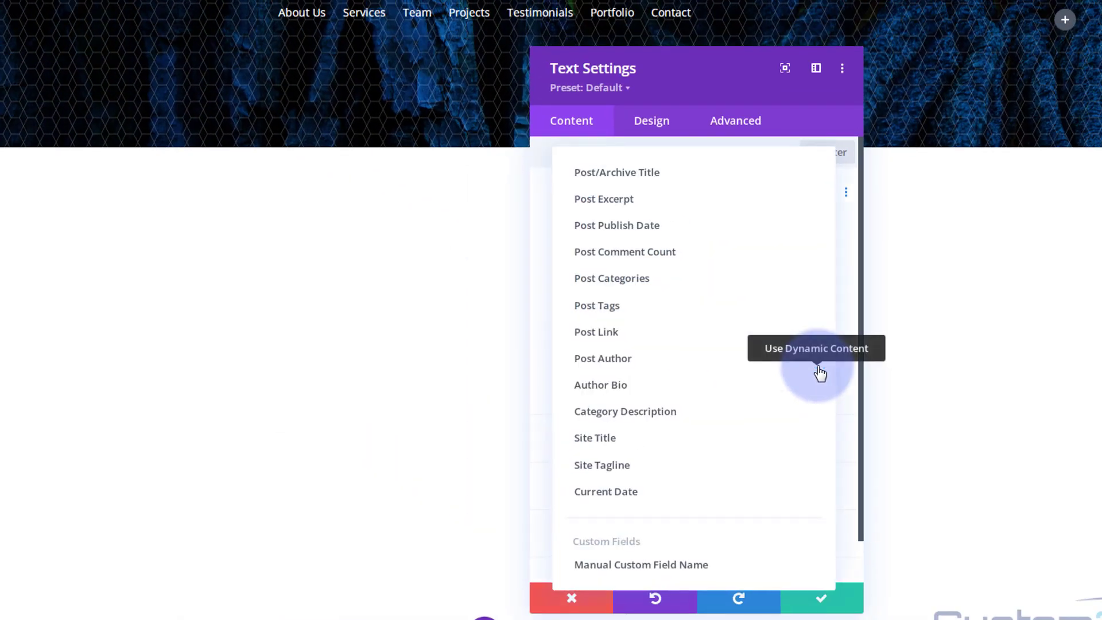
left_click(650, 491)
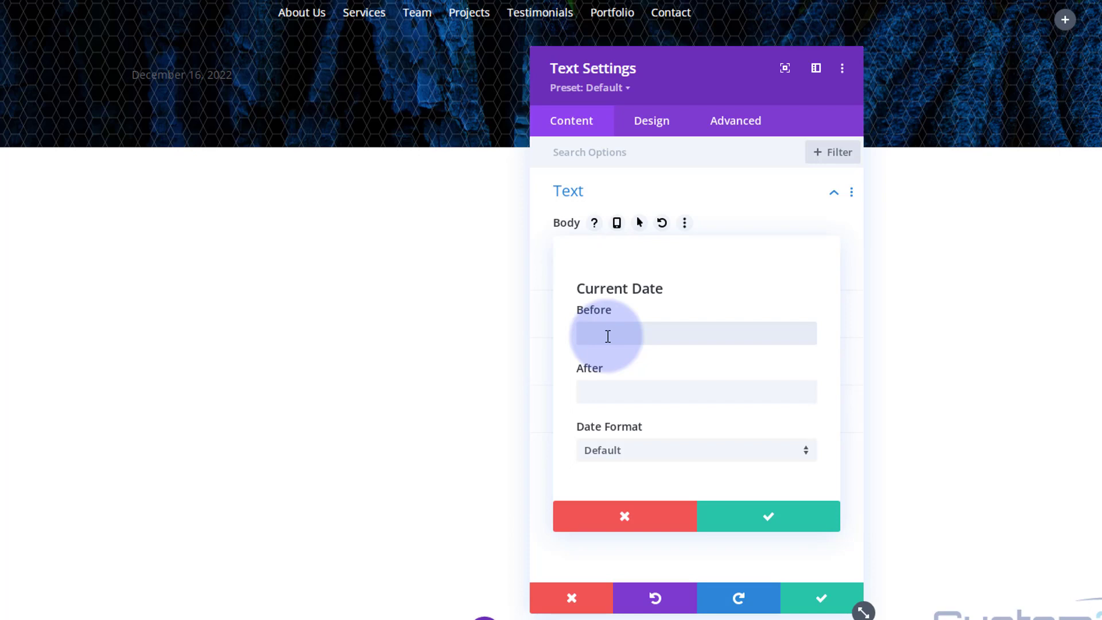
Set the current date's before text to "© System22" and its after text to "| All rights reserved".
type("©")
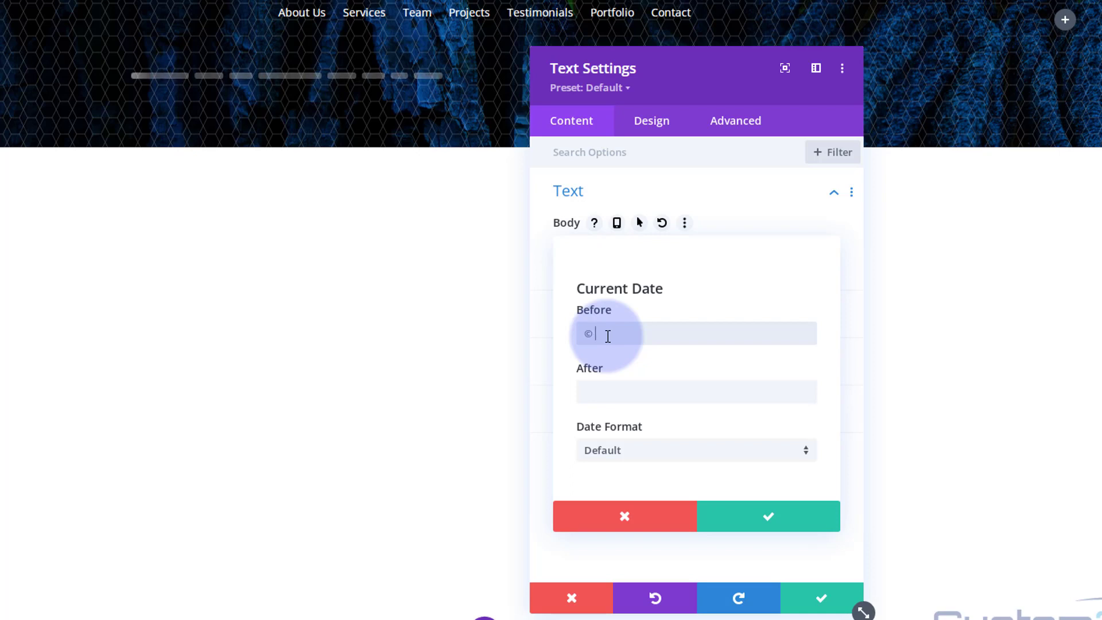
type(" System22")
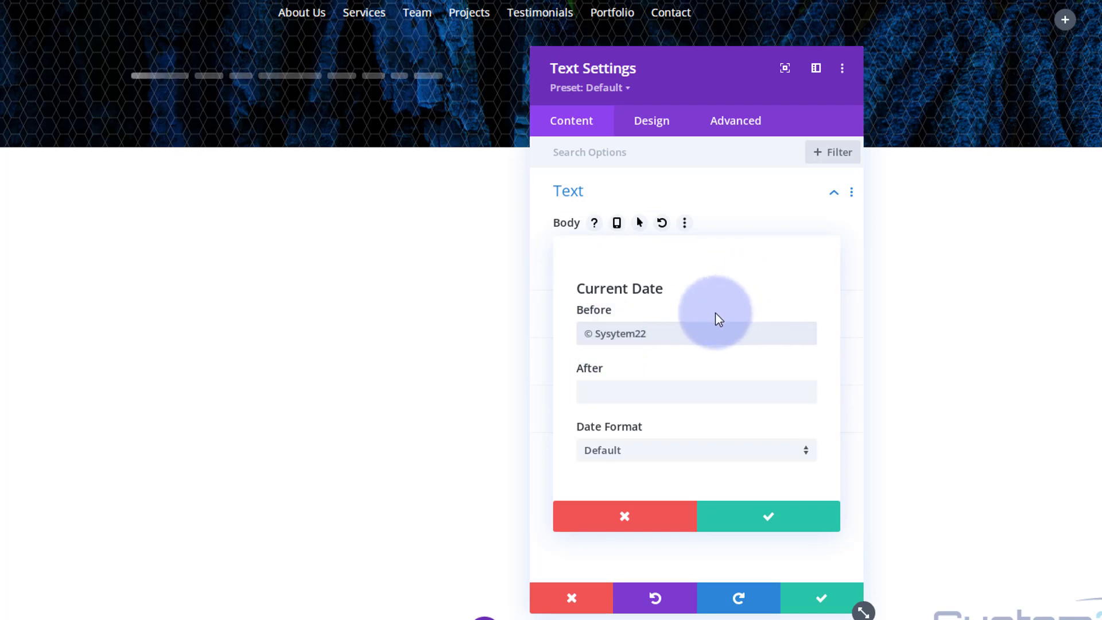
left_click(612, 335)
key("Delete")
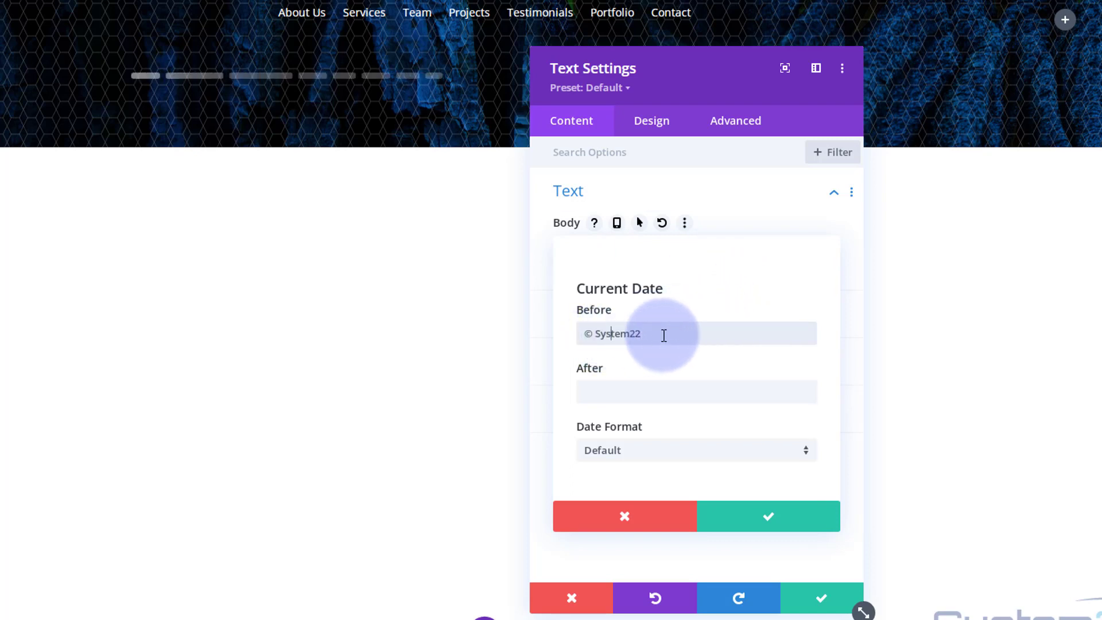
left_click(664, 335)
left_click(588, 391)
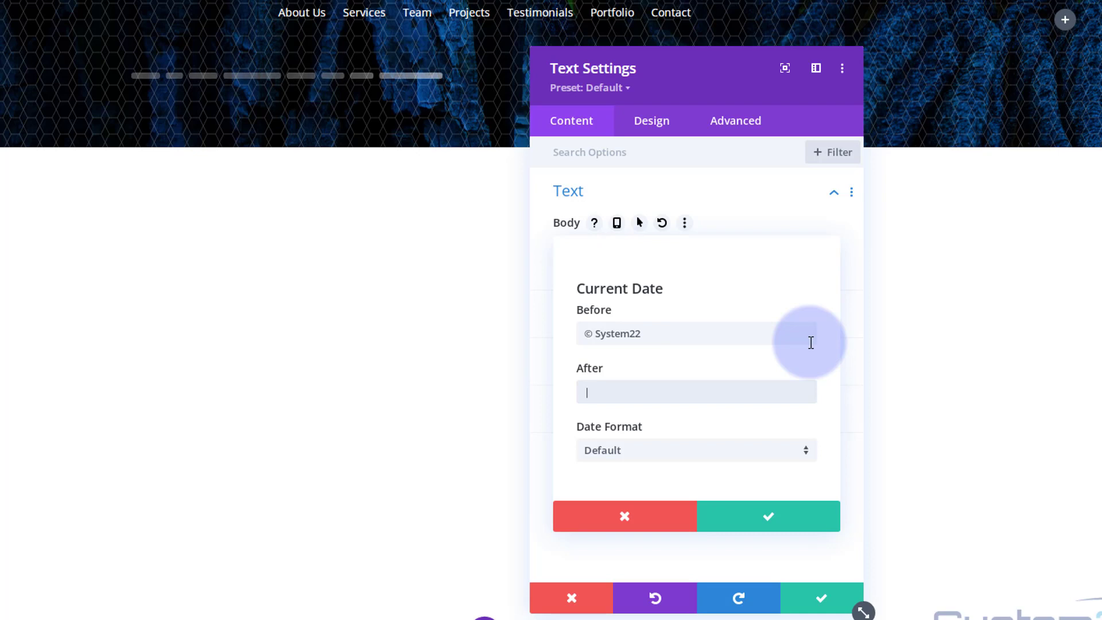
type("| All rights reserved")
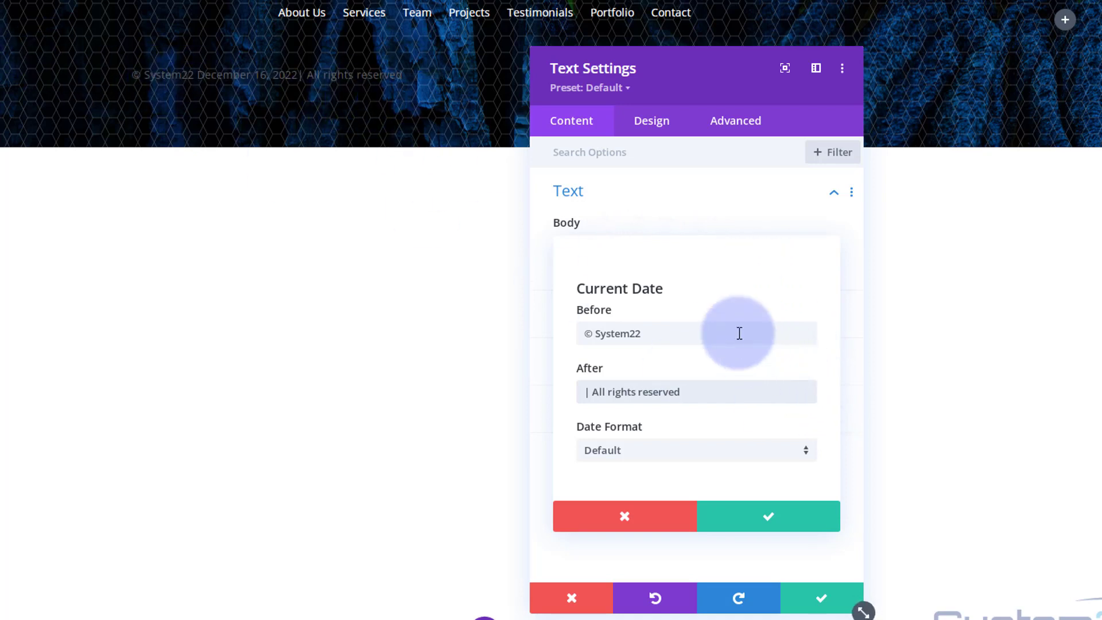
Give the current date a custom date format of "Y" so that only the year is used.
left_click(674, 456)
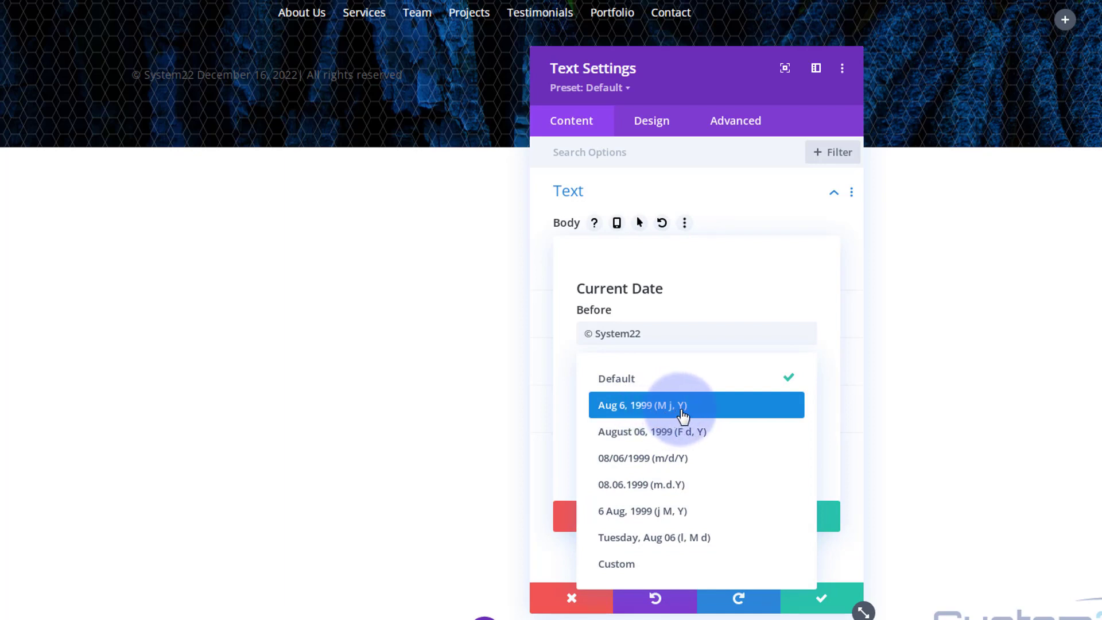
left_click(622, 565)
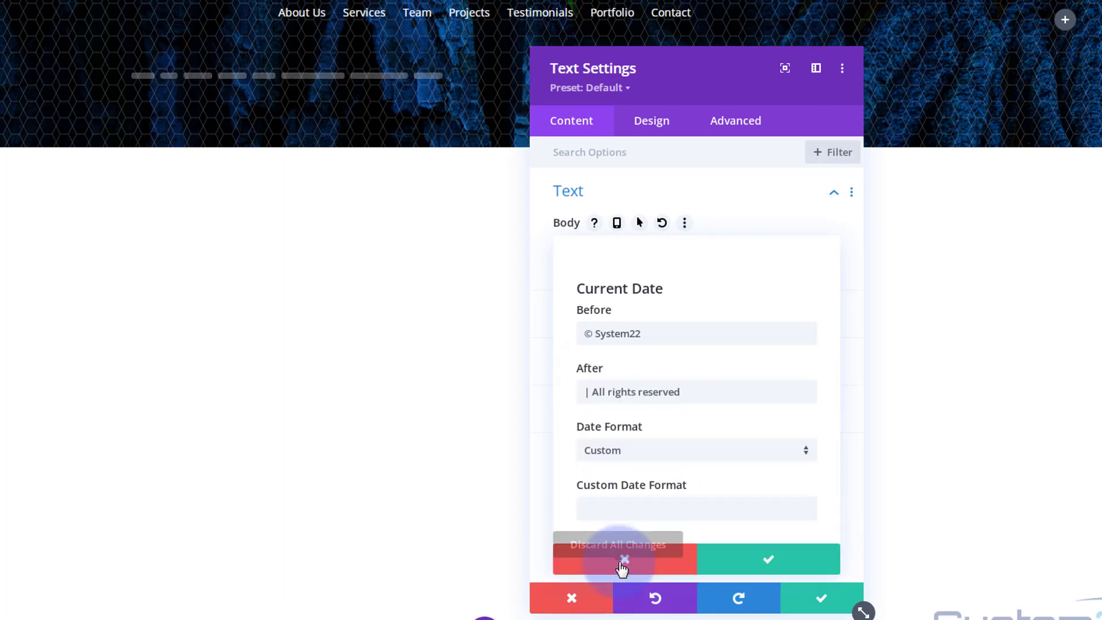
left_click(601, 507)
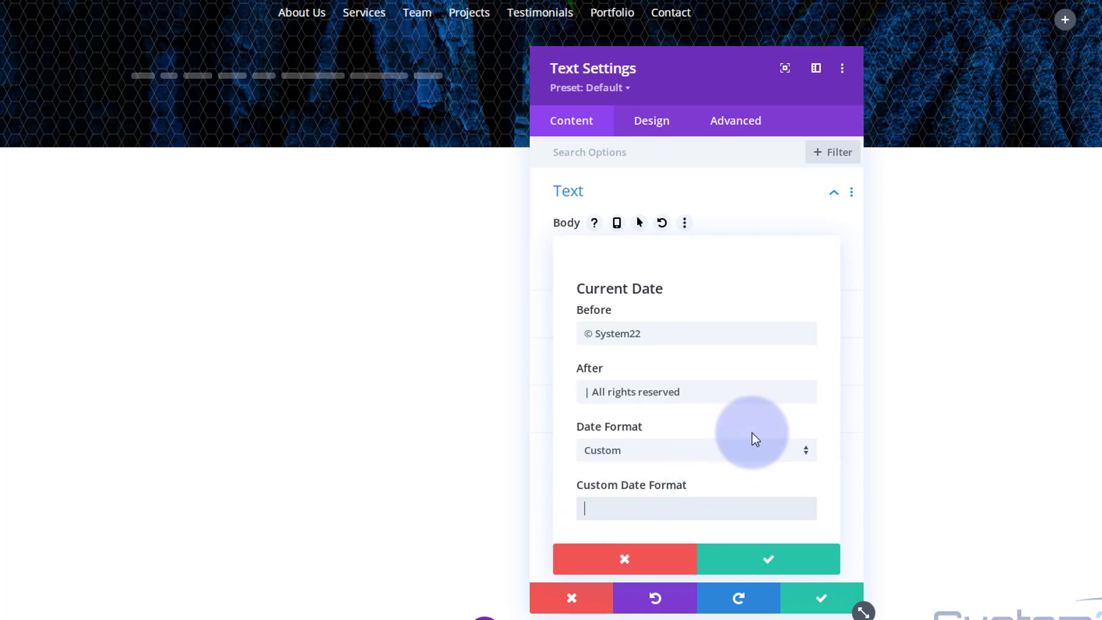
type("Y")
Set the copyright text color to white and its text alignment to center.
left_click(652, 127)
left_click(687, 196)
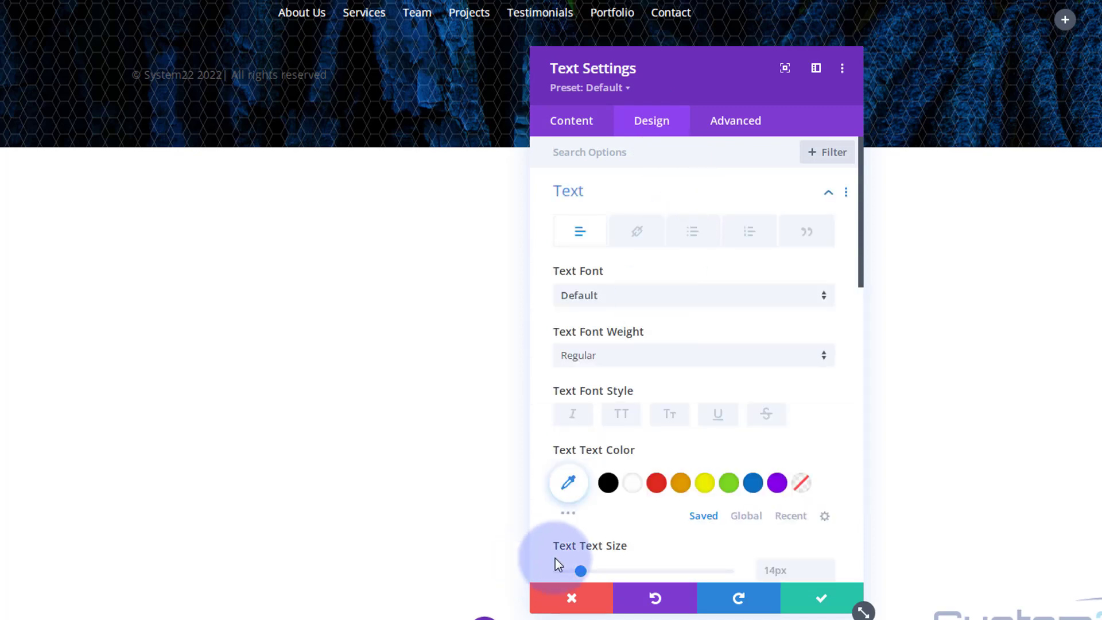
left_click(634, 487)
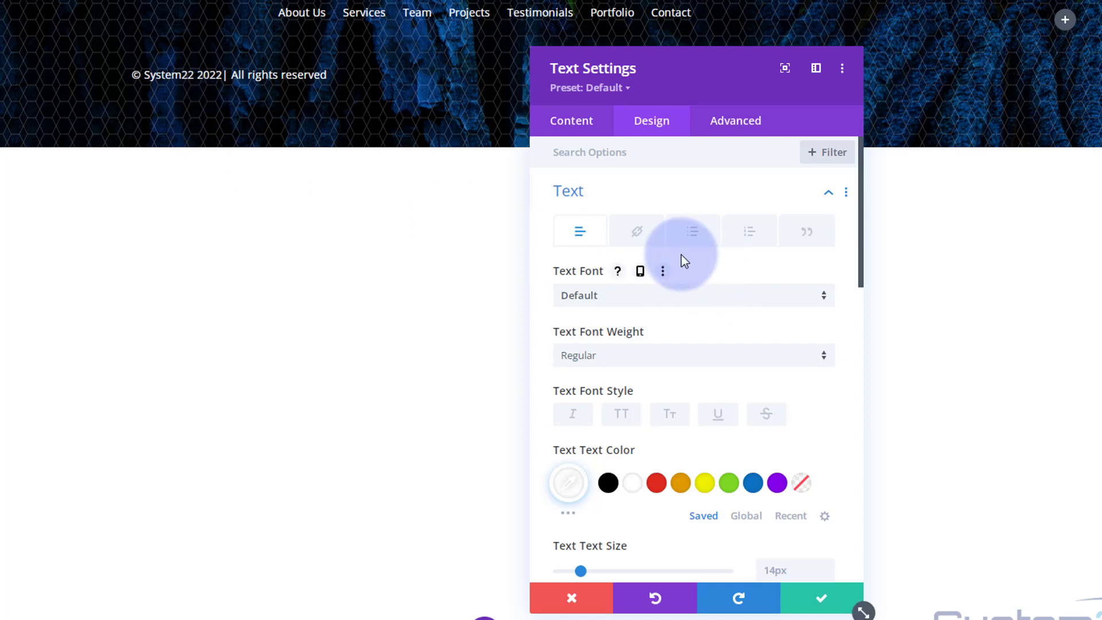
scroll(681, 256, "down", 5)
scroll(682, 256, "down", 5)
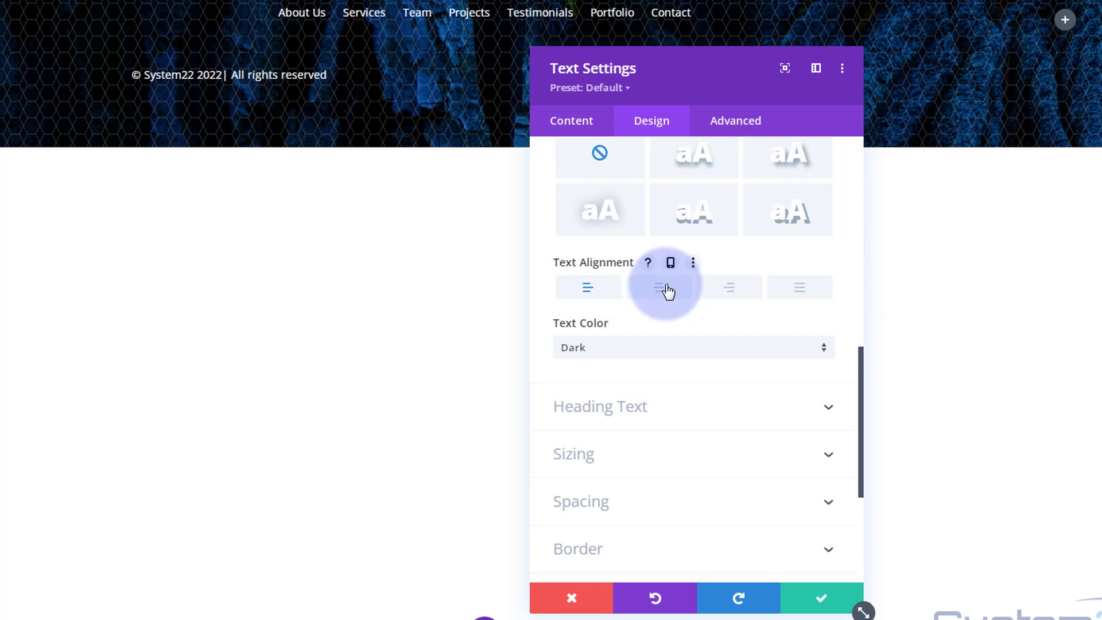
left_click(668, 290)
Set the copyright text's top padding to 0px and top margin to -35px, and save the module settings.
left_click_drag(689, 74, 825, 146)
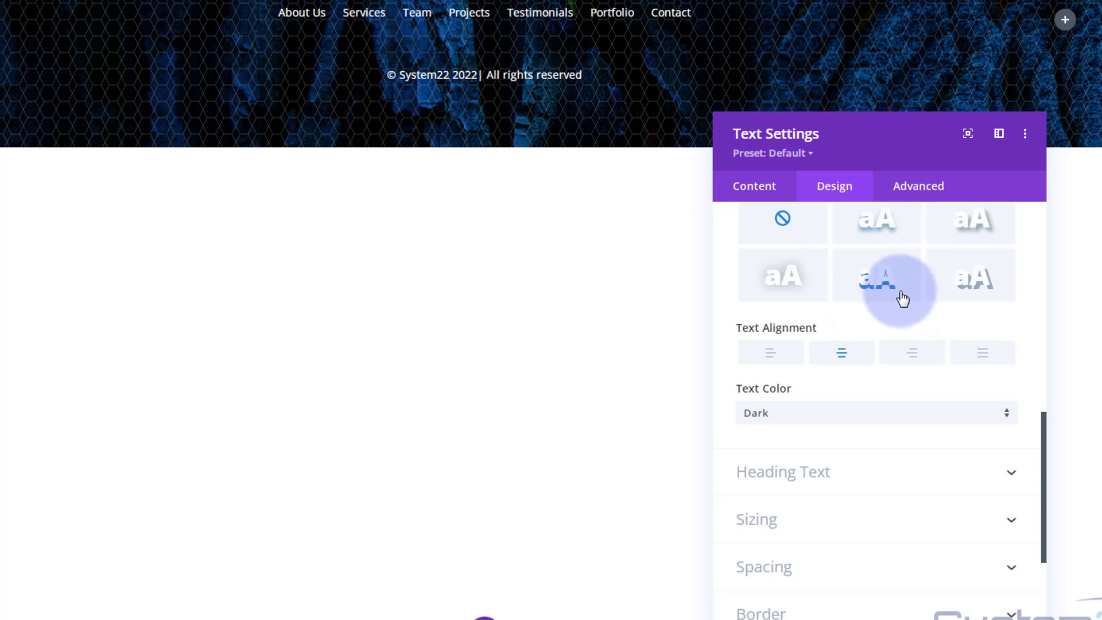
scroll(868, 359, "down", 2)
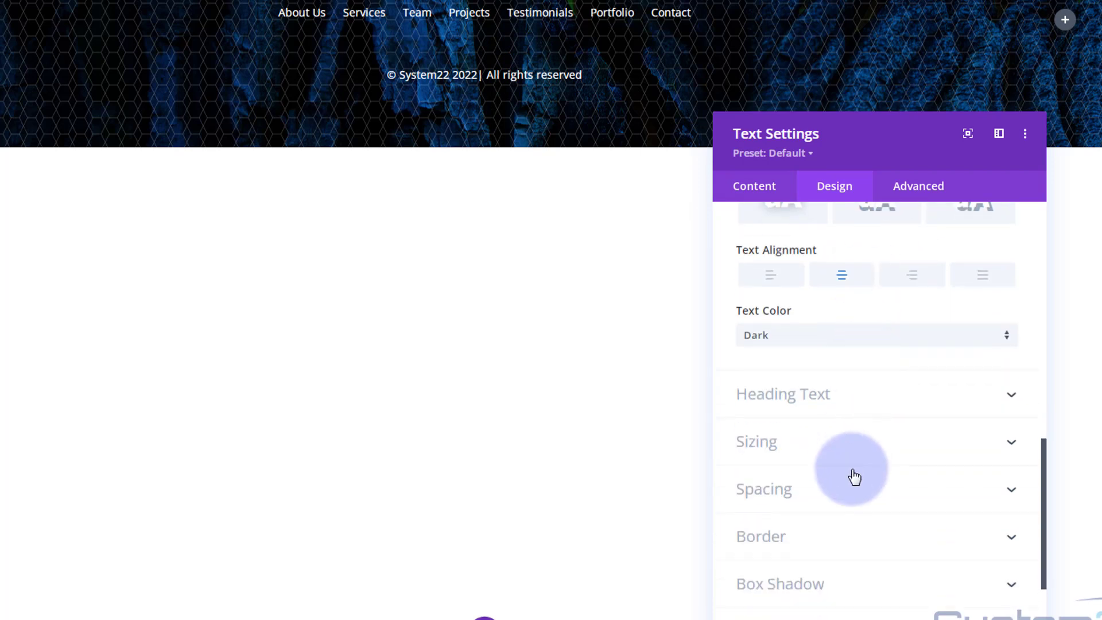
left_click(854, 493)
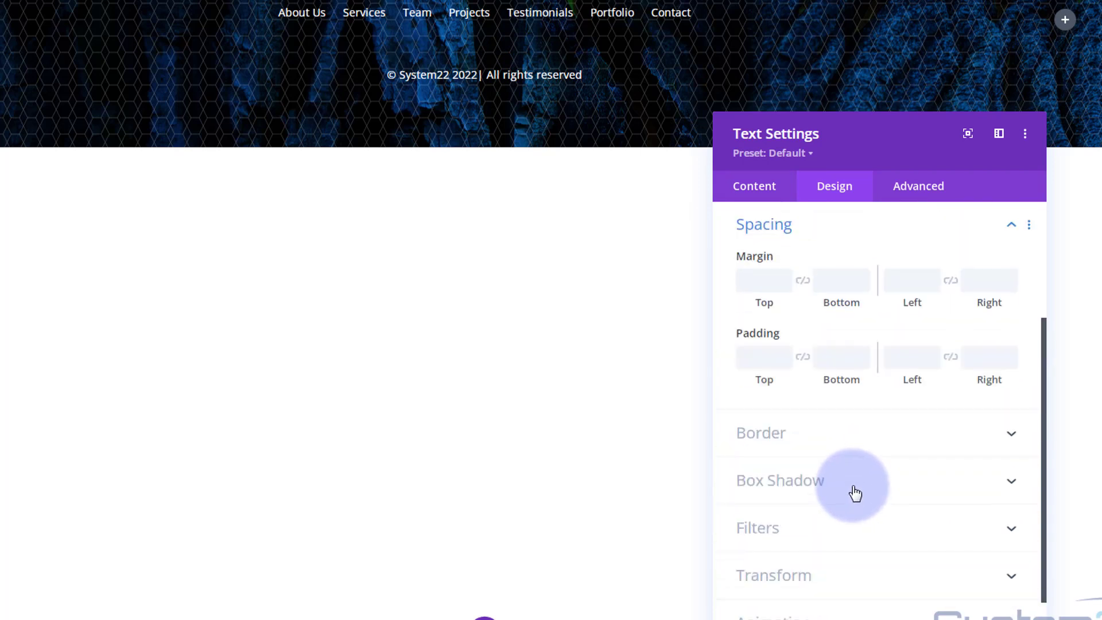
left_click(763, 356)
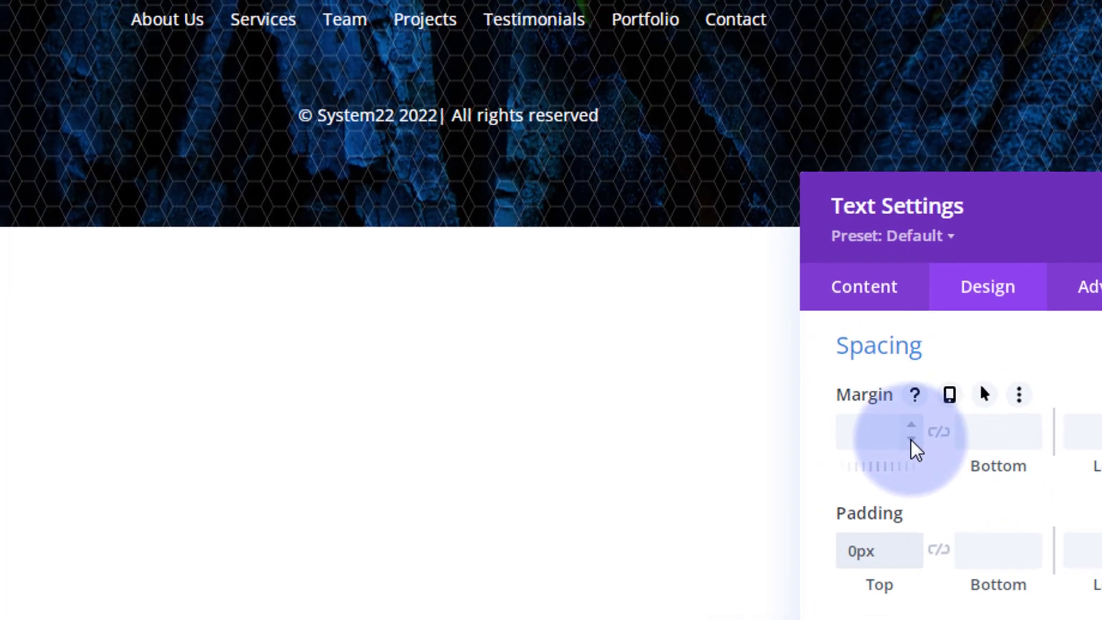
left_click(785, 286)
left_click(914, 443)
left_click(913, 444)
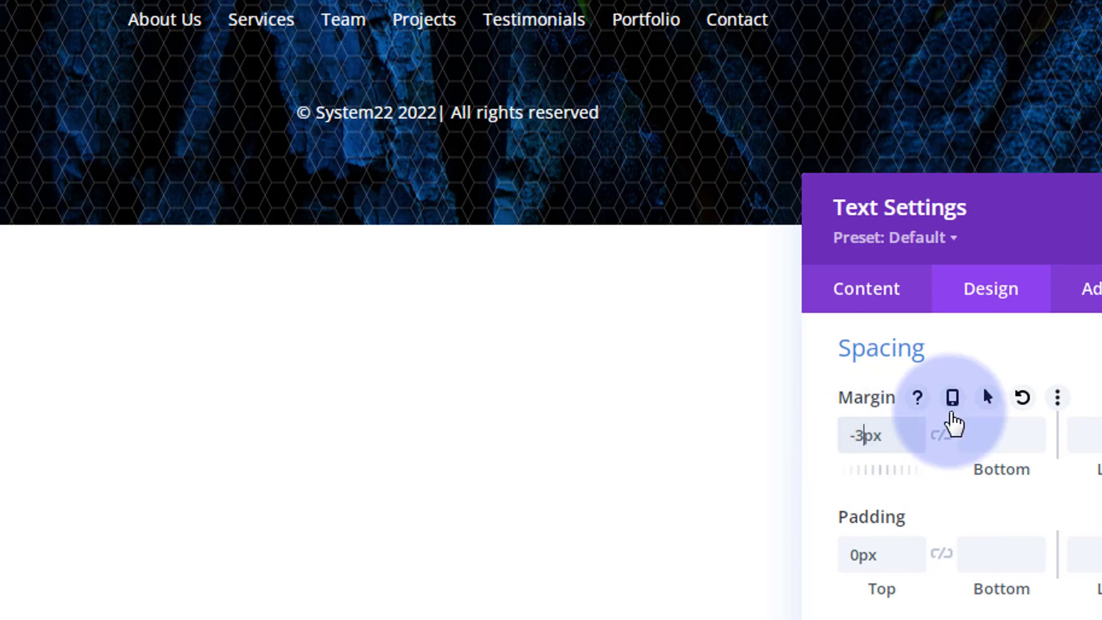
type("0")
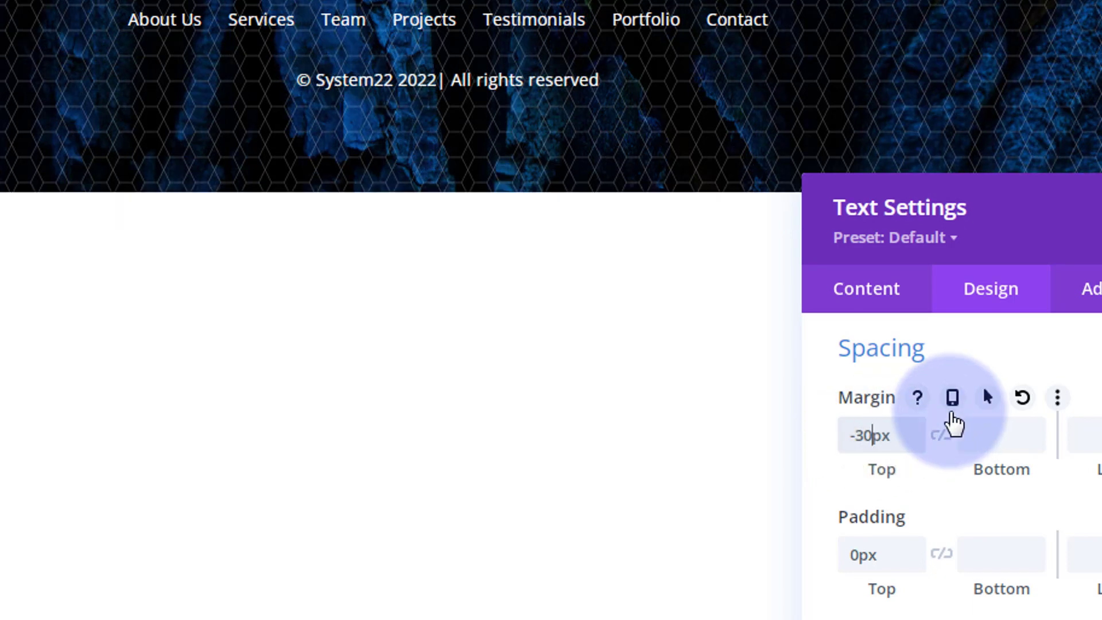
left_click_drag(873, 438, 870, 440)
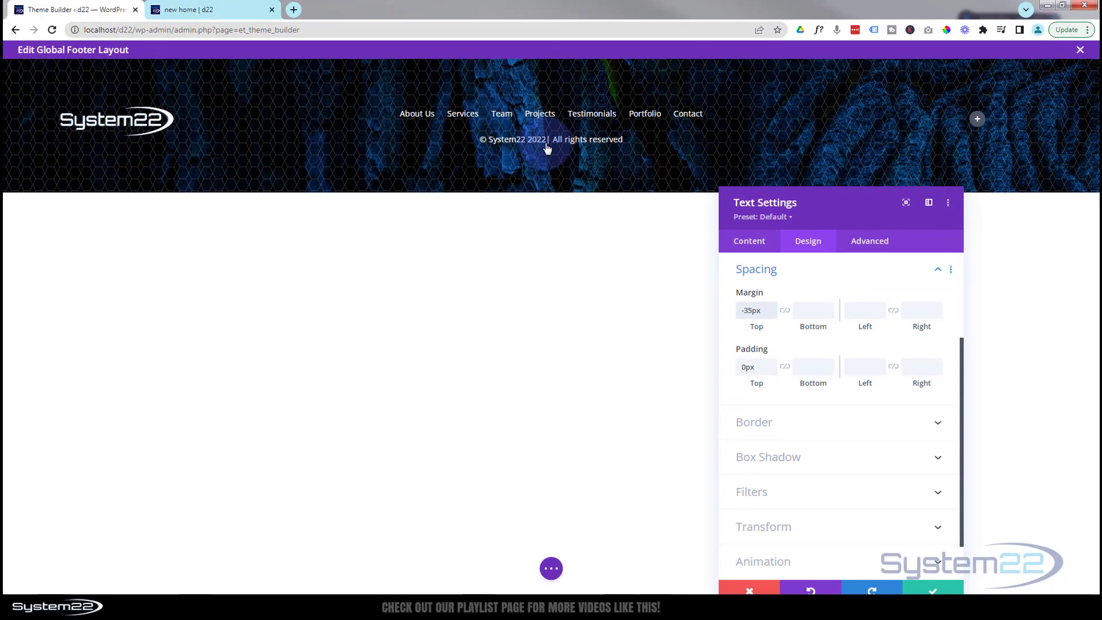
left_click(933, 591)
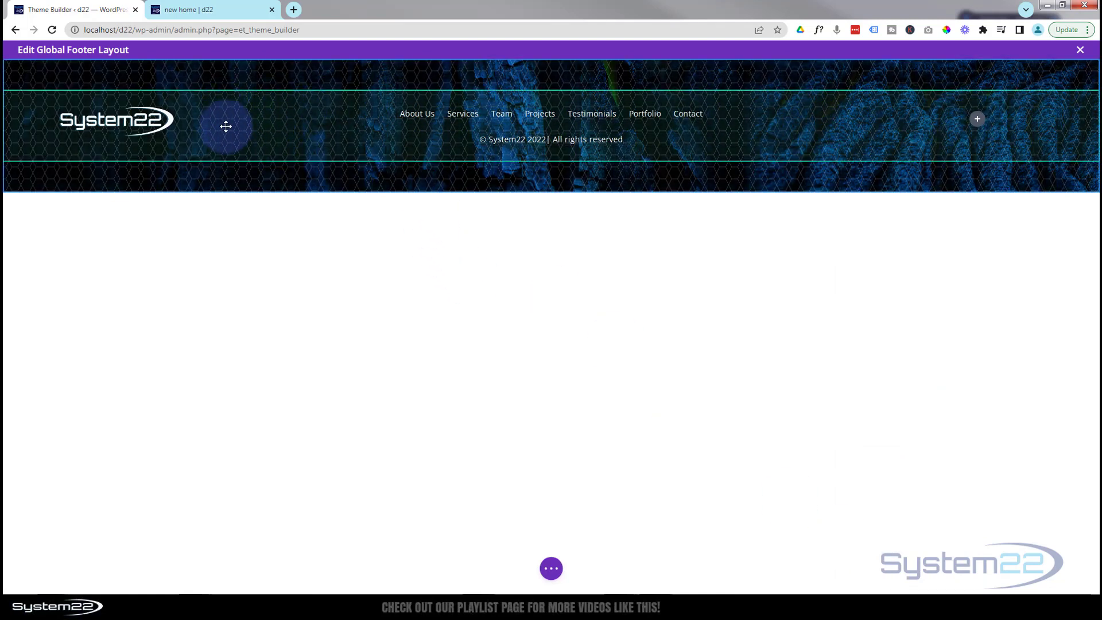
Add a Button module to the footer's empty third column with the text "Contact" and the link URL "#contact".
left_click(977, 121)
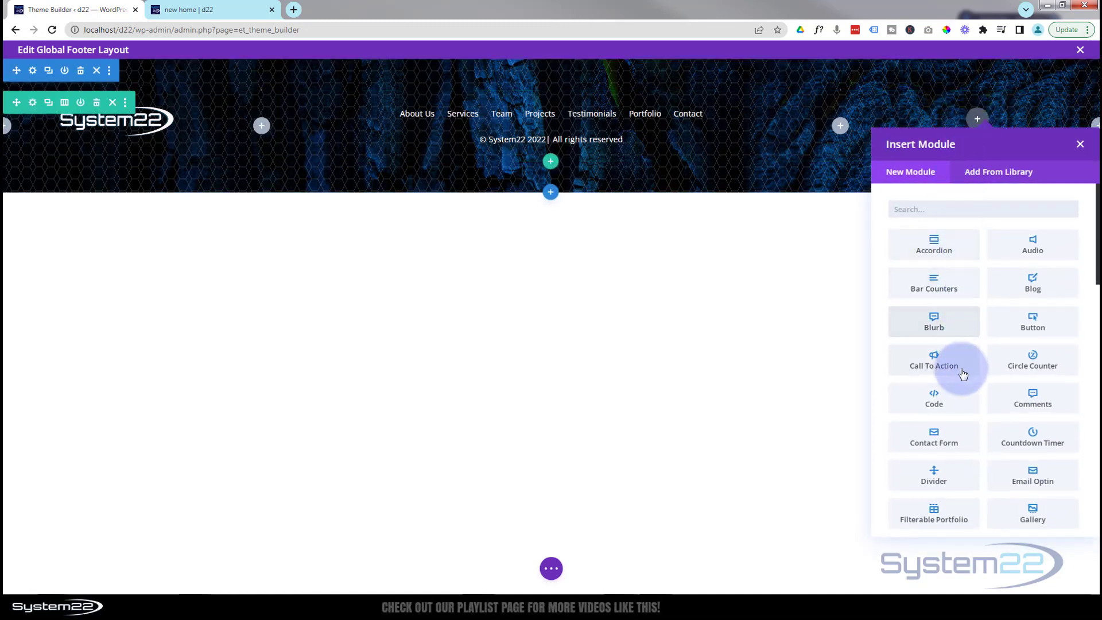
left_click(1021, 331)
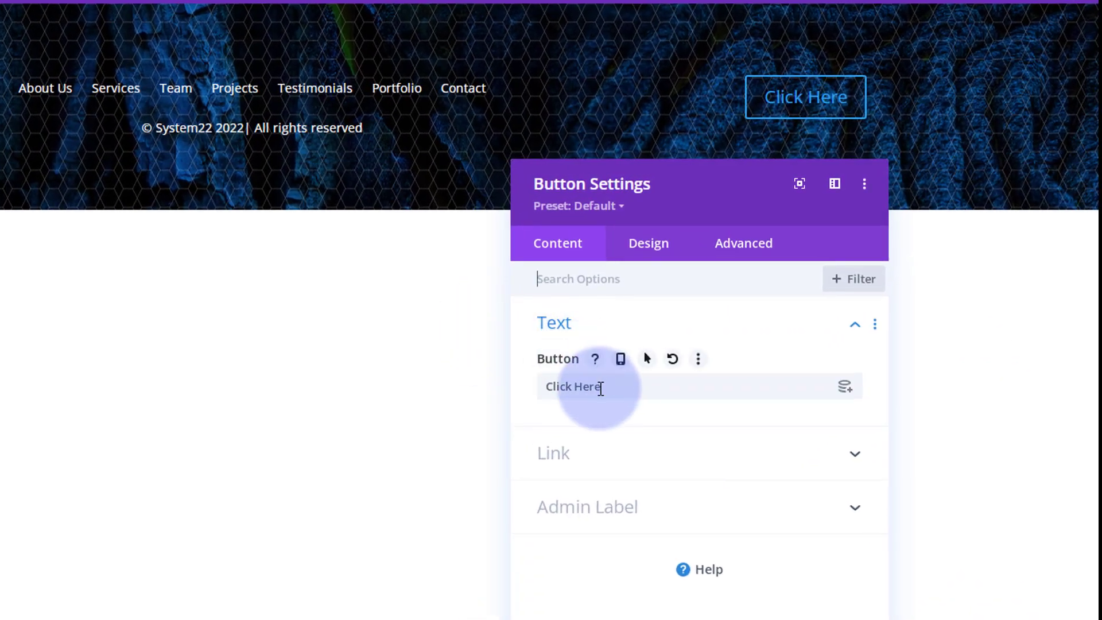
left_click_drag(600, 387, 542, 387)
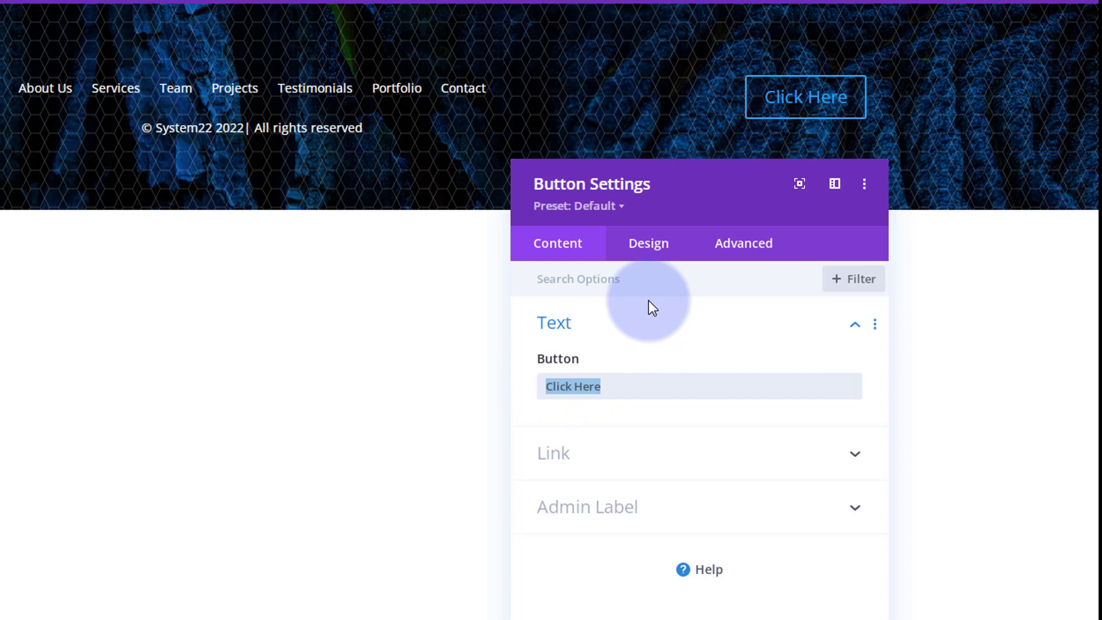
type("Co")
type("ny")
key("BackSpace")
type("tact")
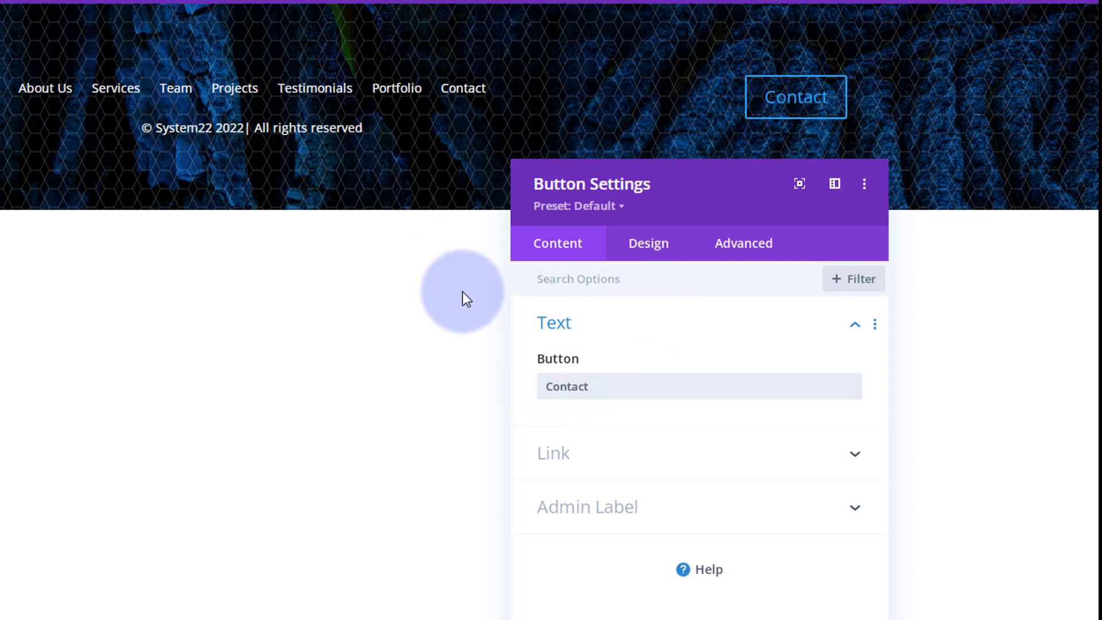
left_click(609, 445)
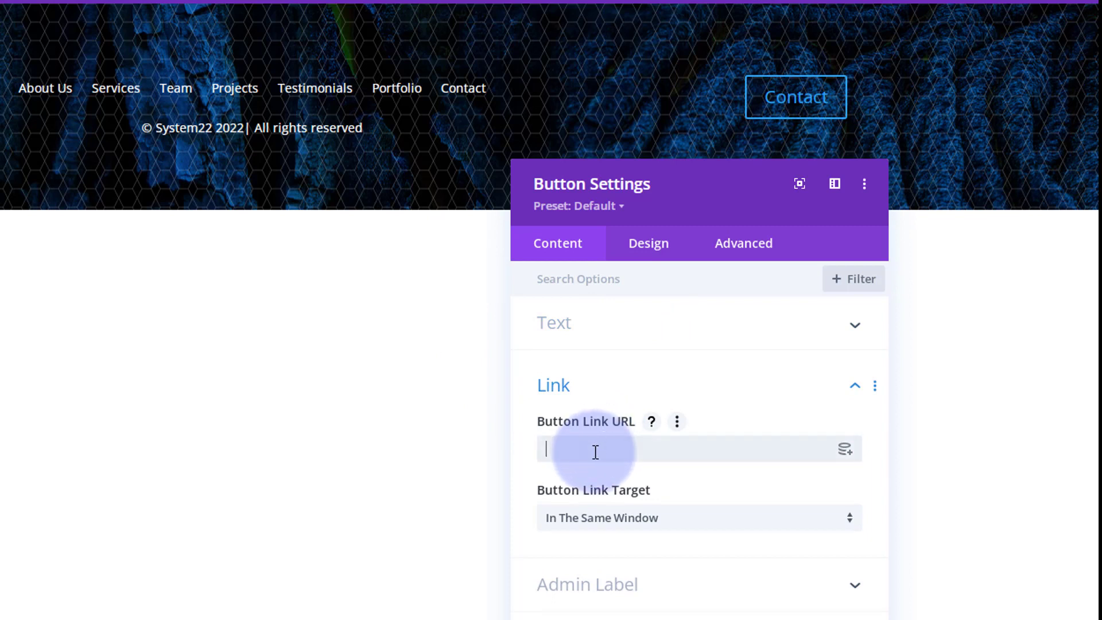
left_click(682, 382)
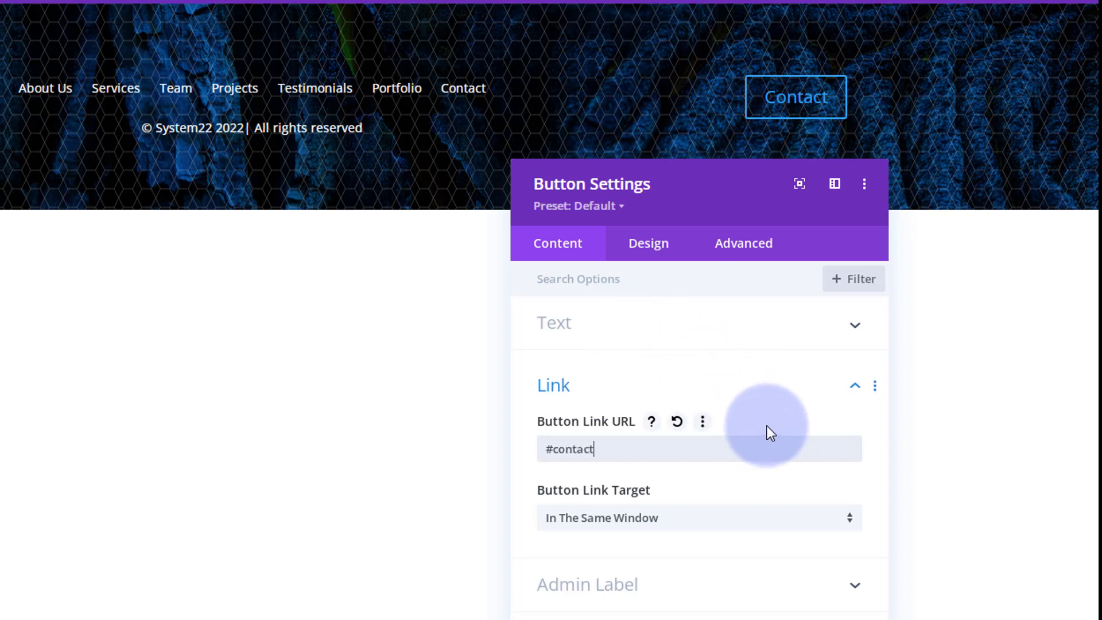
Center-align the Contact button within its column.
left_click(662, 251)
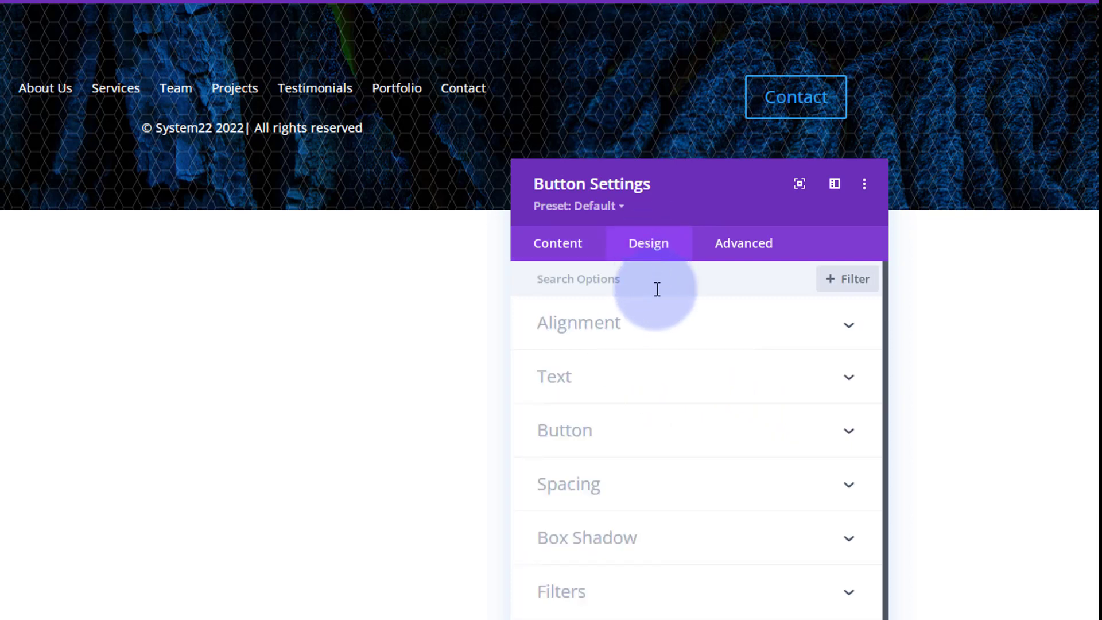
left_click(659, 331)
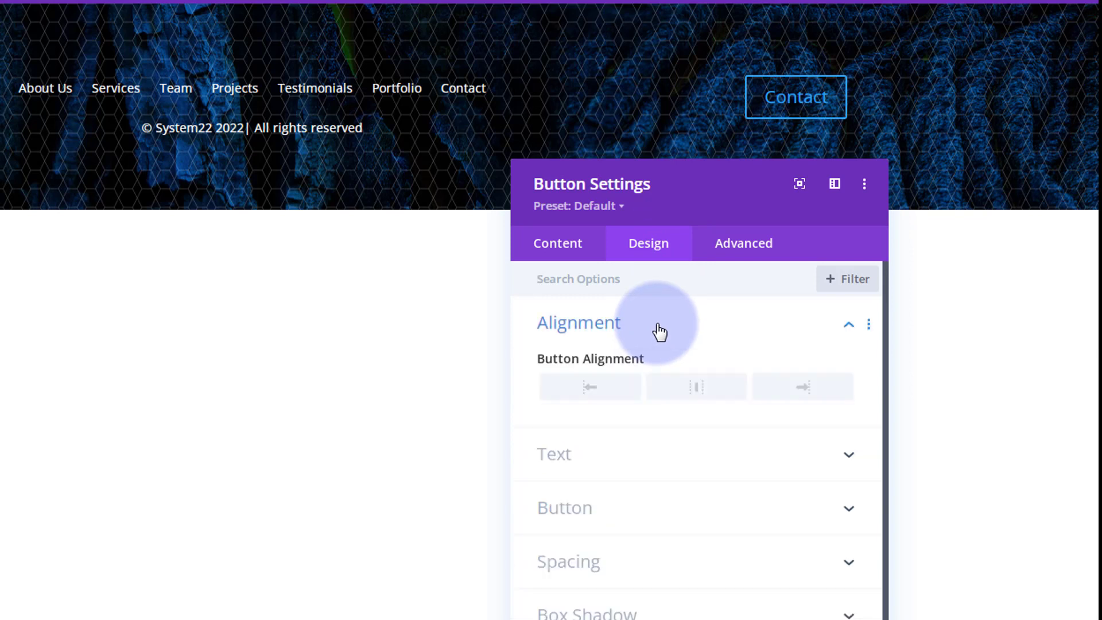
left_click(697, 388)
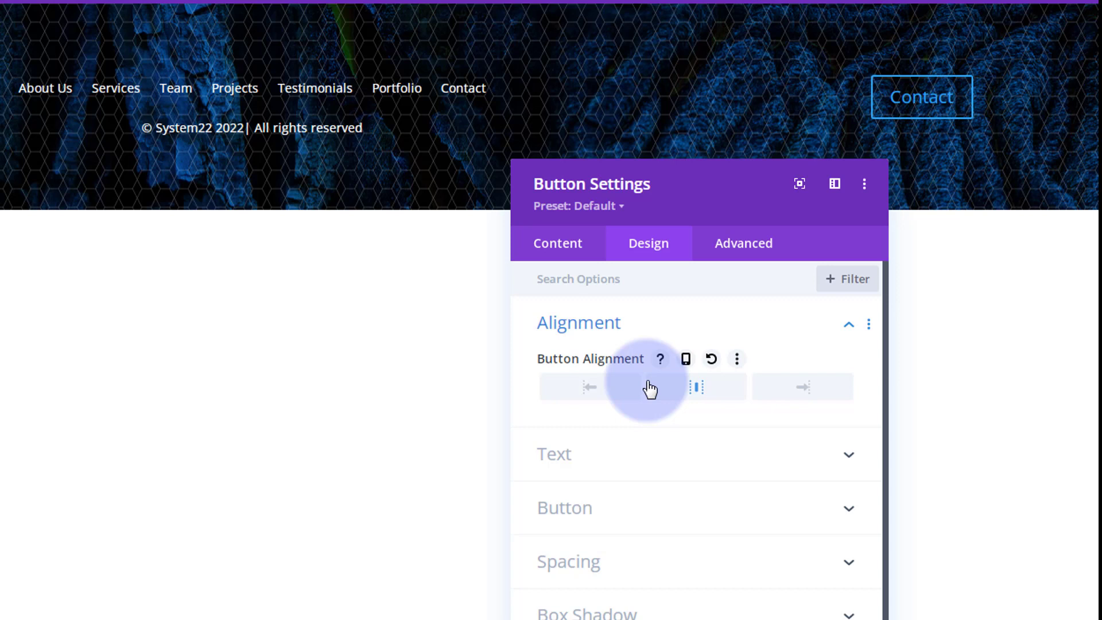
Enable custom styles for the Contact button.
scroll(656, 422, "down", 2)
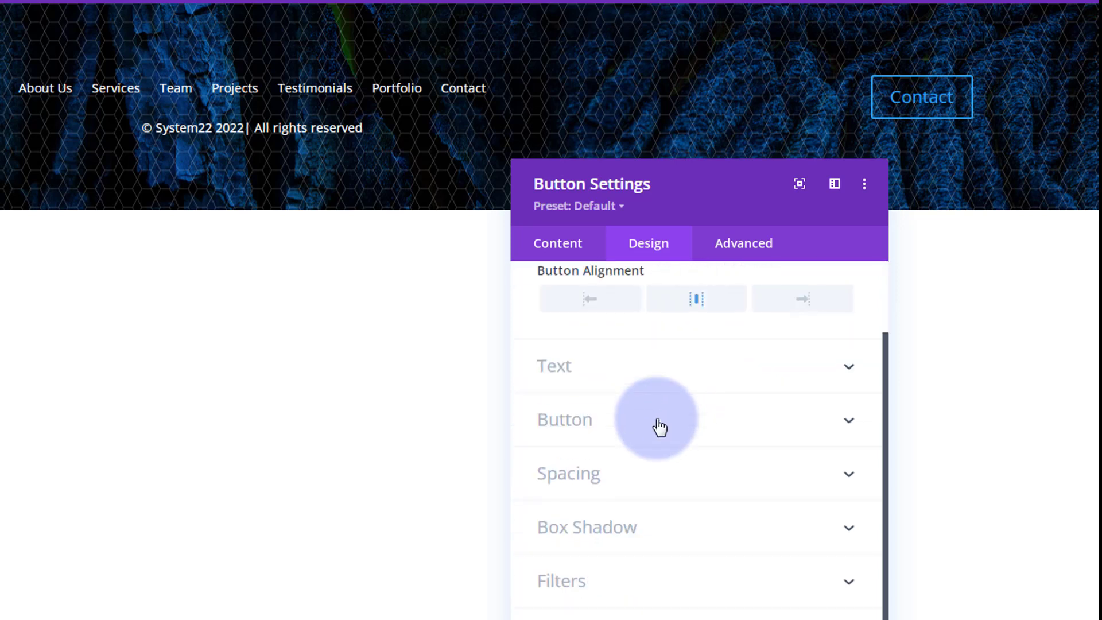
left_click(564, 430)
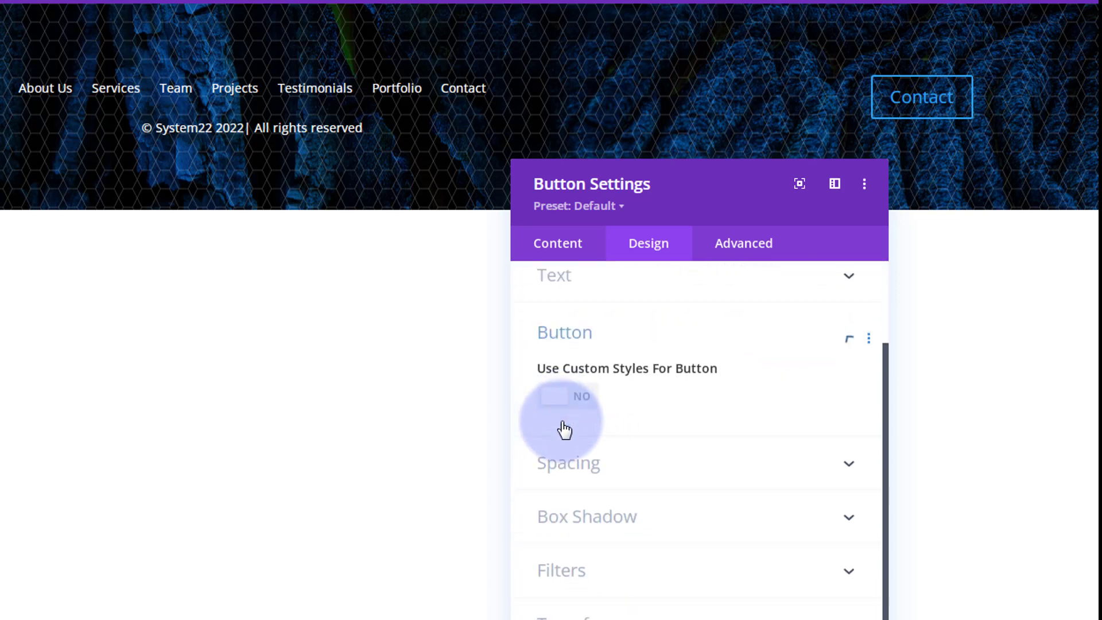
left_click(574, 377)
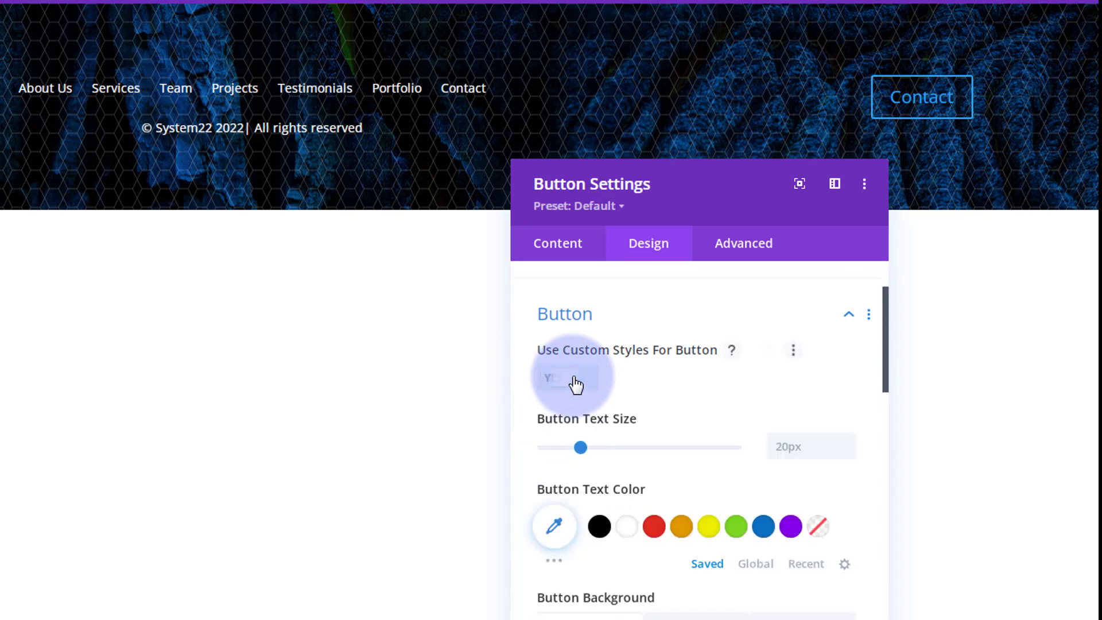
Set the Contact button's text color to white (#ffffff).
left_click_drag(707, 203, 115, 132)
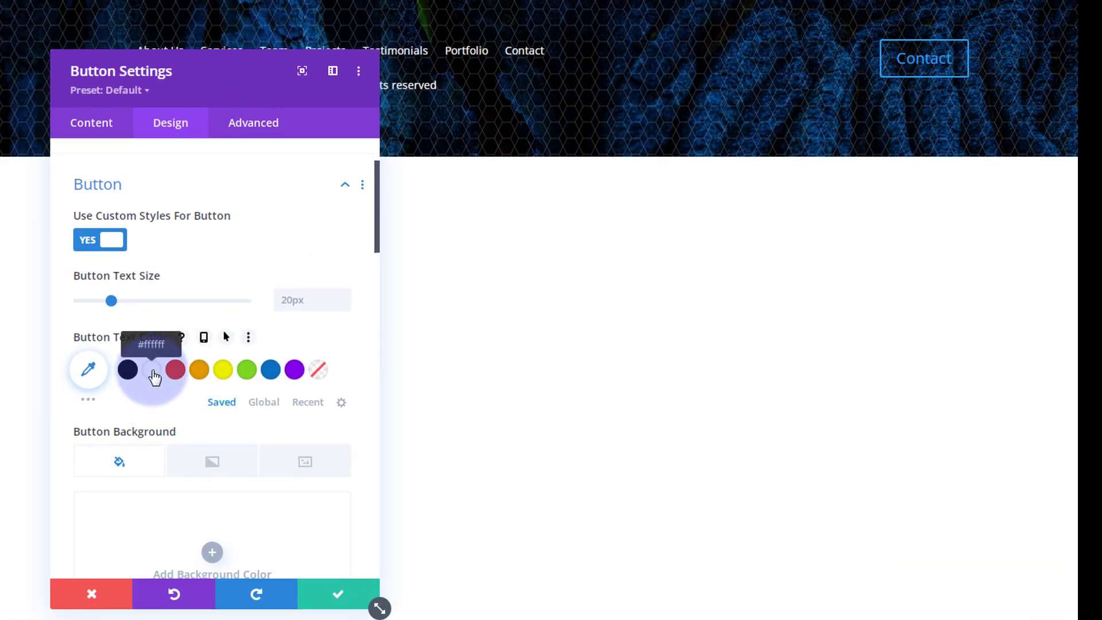
left_click(154, 376)
scroll(154, 376, "down", 4)
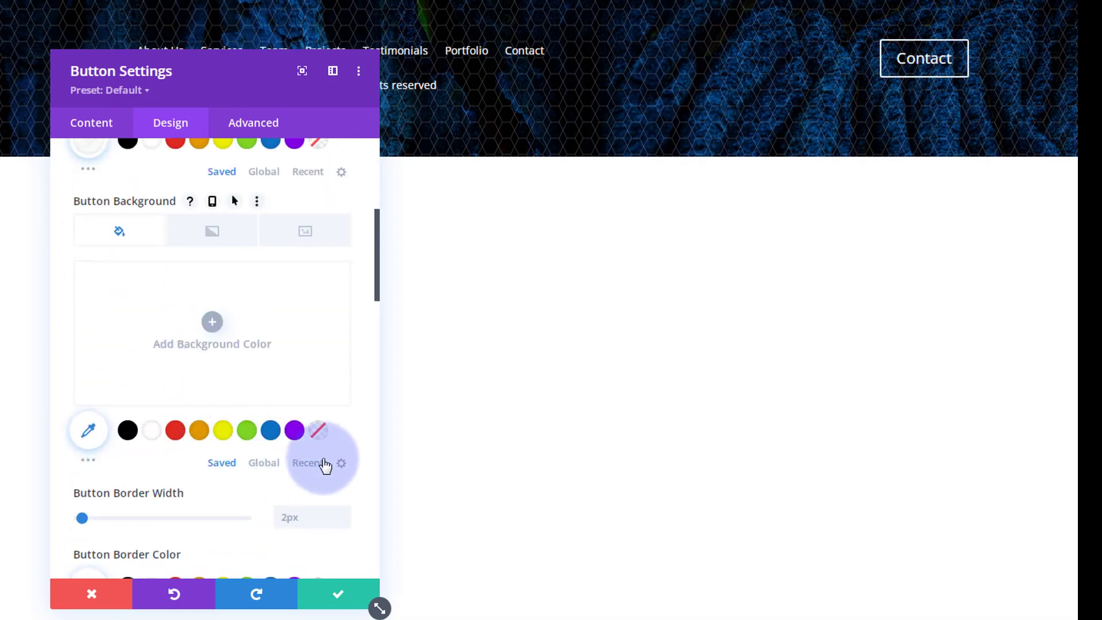
Give the Contact button a purple background and set its border width to 0px.
left_click(295, 431)
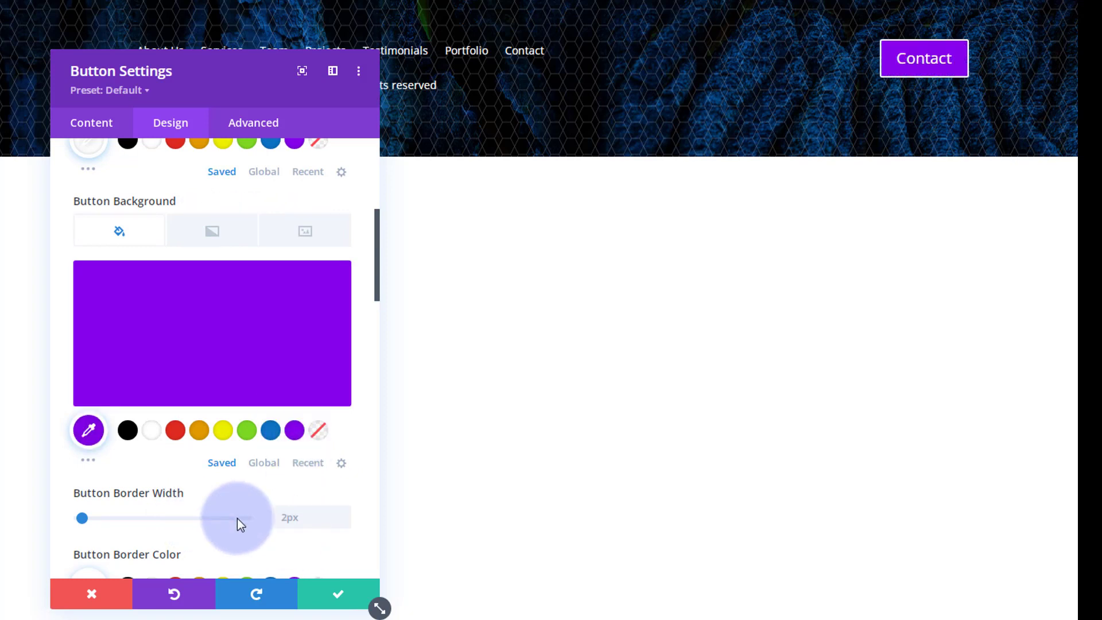
left_click(343, 523)
left_click(343, 522)
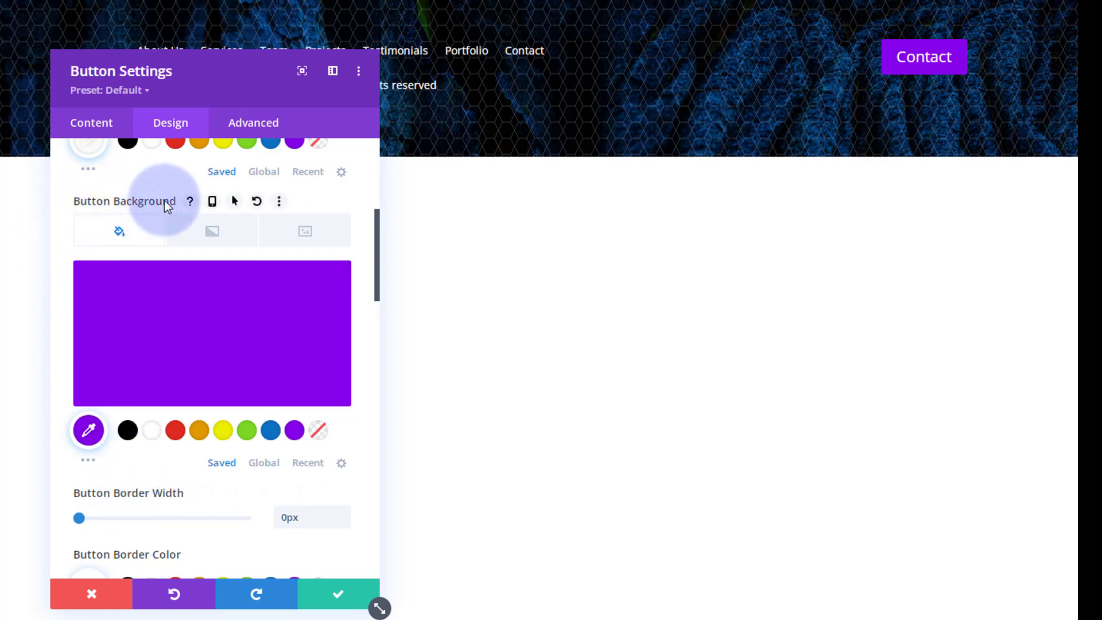
Set the Contact button's hover background color to blue and save the button settings.
left_click(235, 202)
left_click(166, 233)
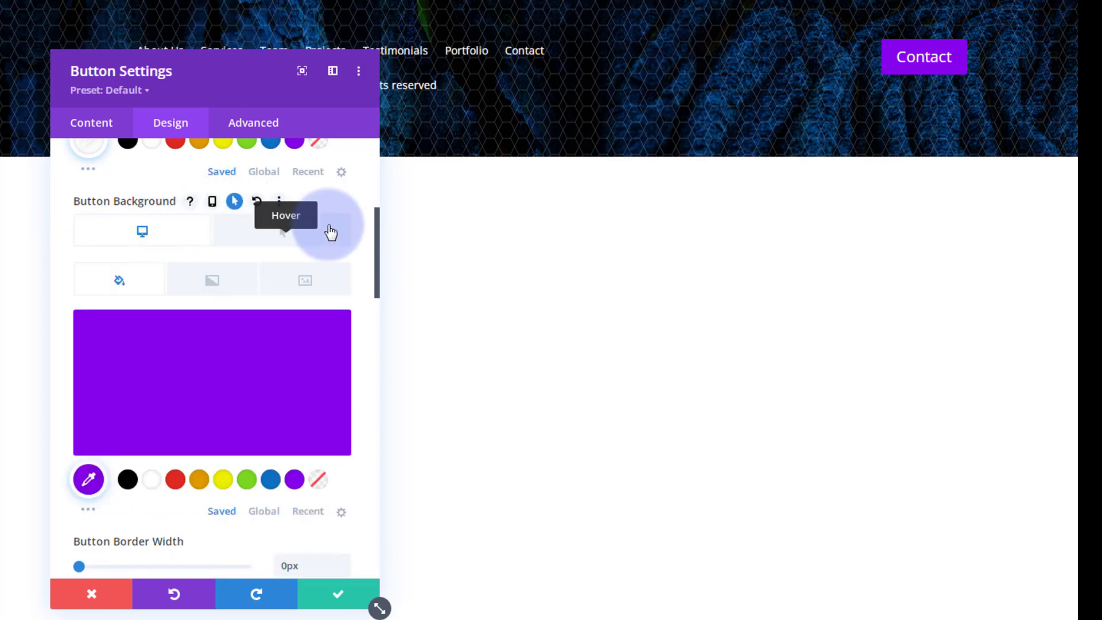
left_click(298, 233)
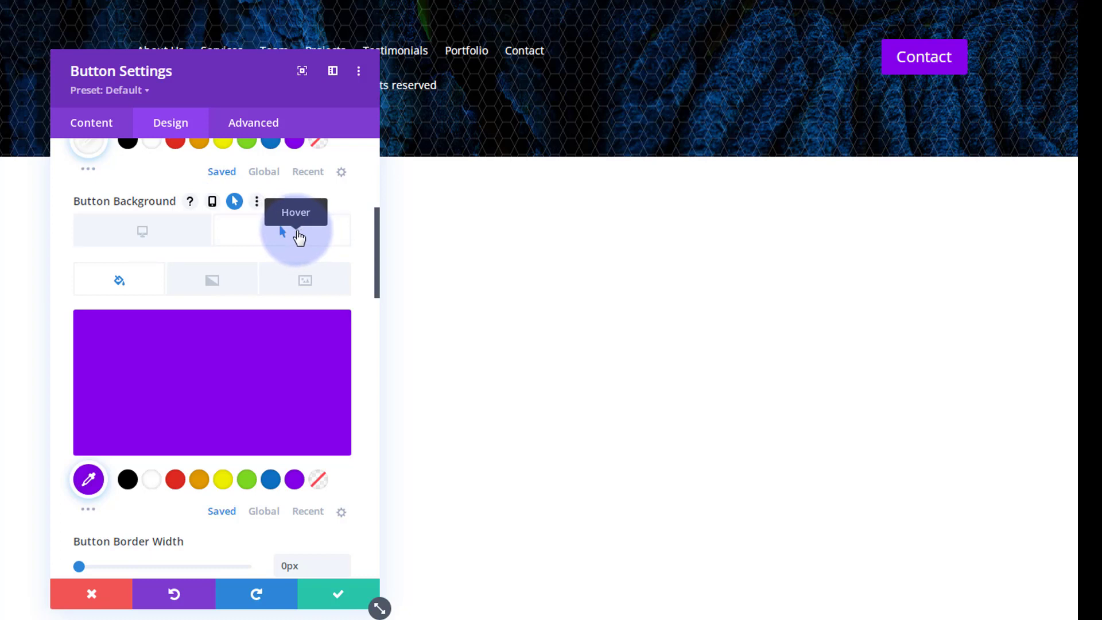
left_click(271, 480)
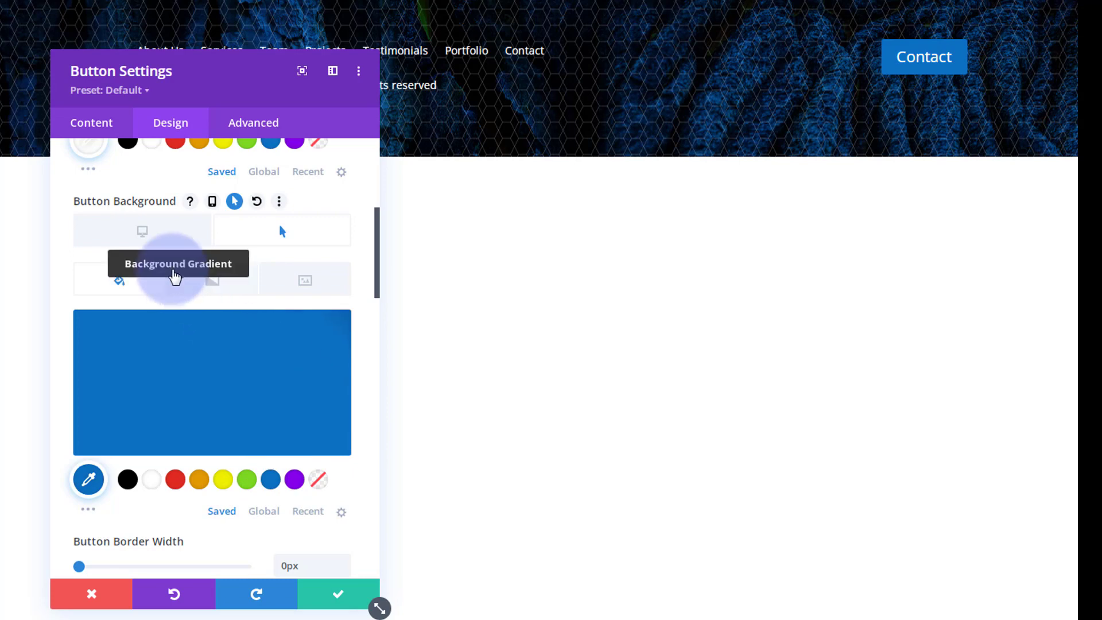
left_click(163, 235)
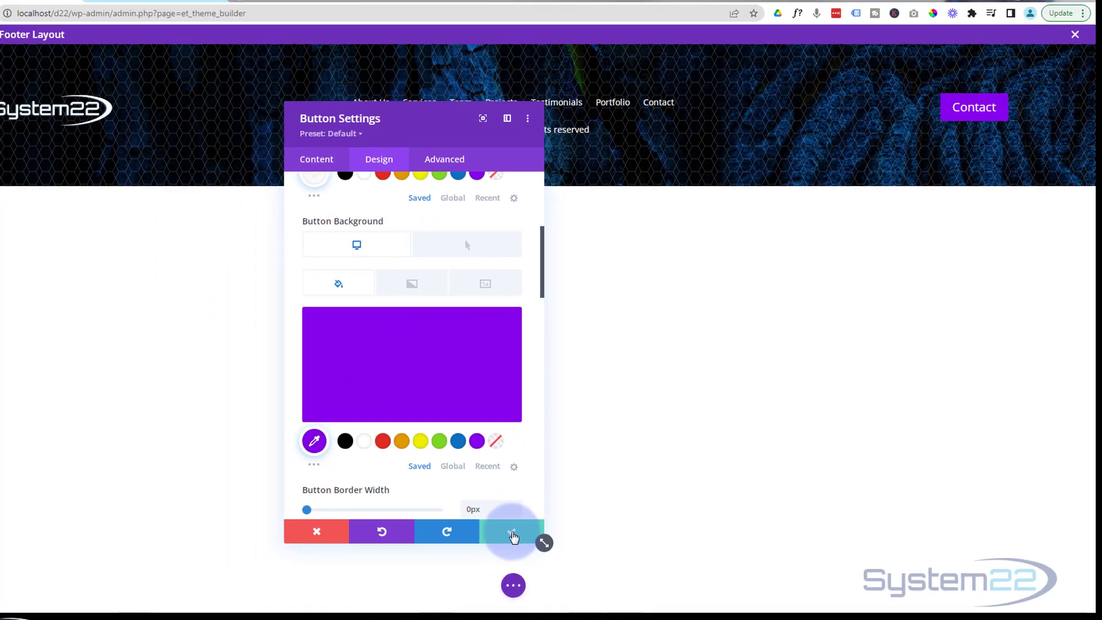
left_click(338, 594)
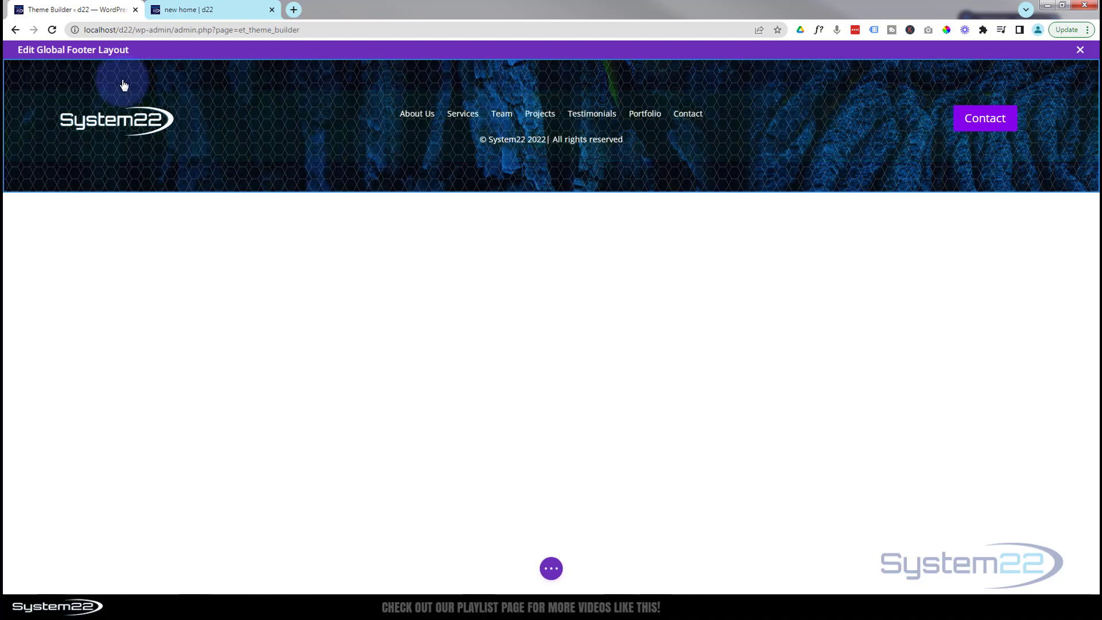
Set the footer section's top and bottom padding to 0px and save the section settings.
mouse_move(122, 77)
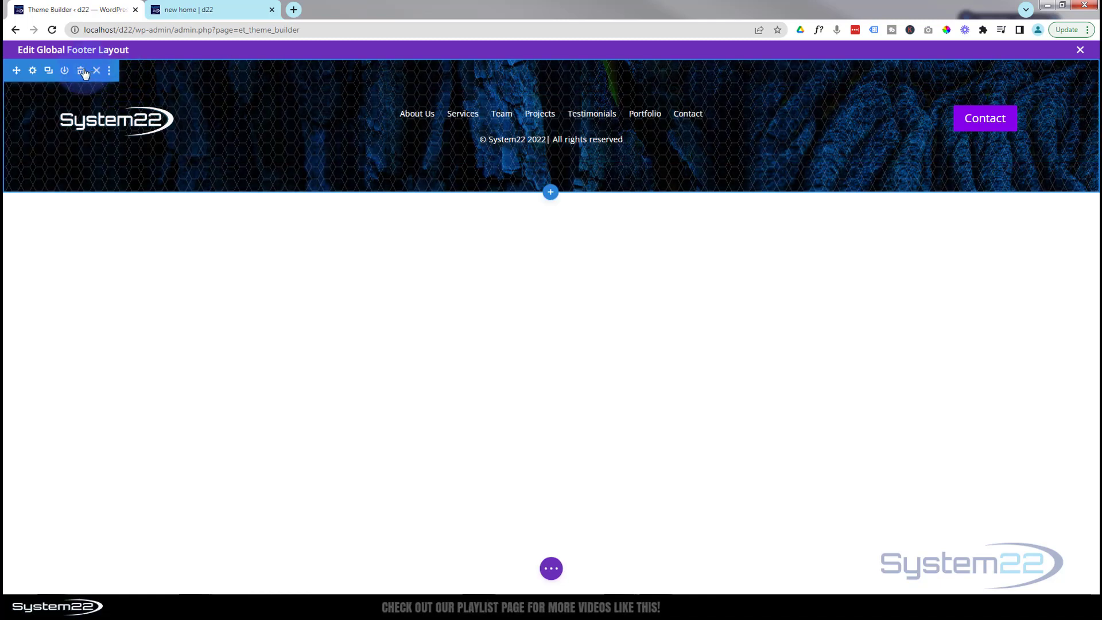
left_click(33, 71)
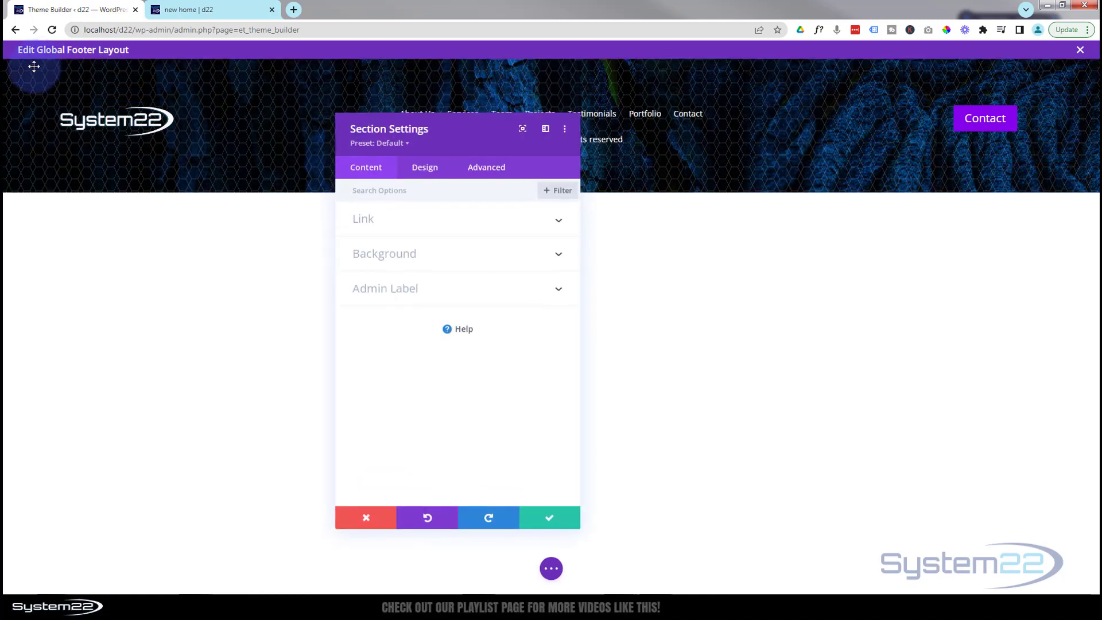
left_click(431, 168)
left_click(440, 325)
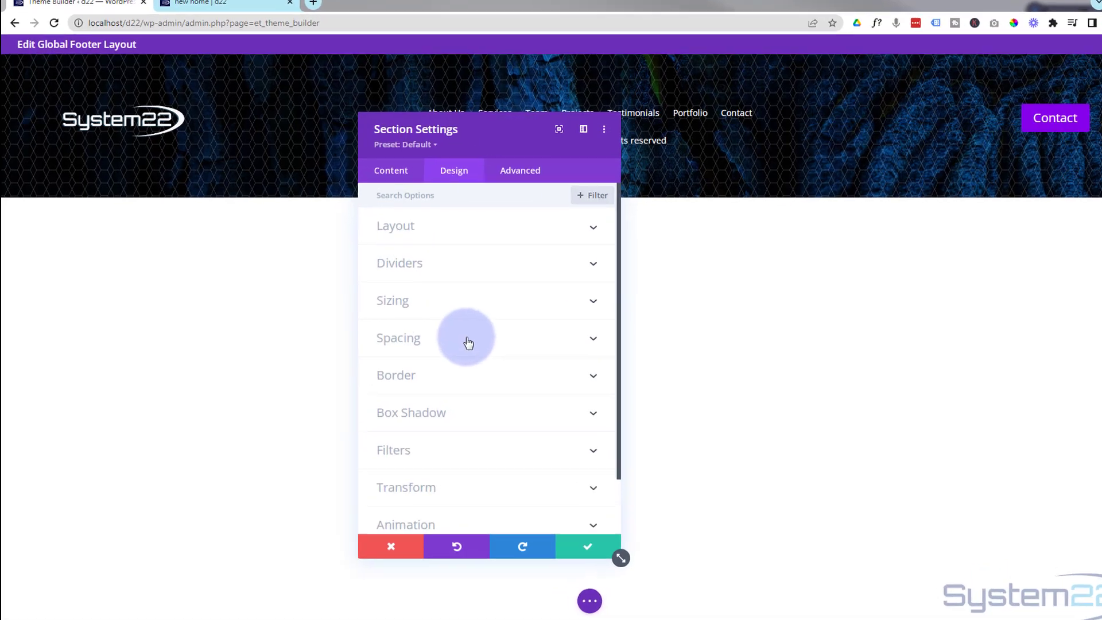
scroll(746, 472, "down", 3)
left_click(632, 414)
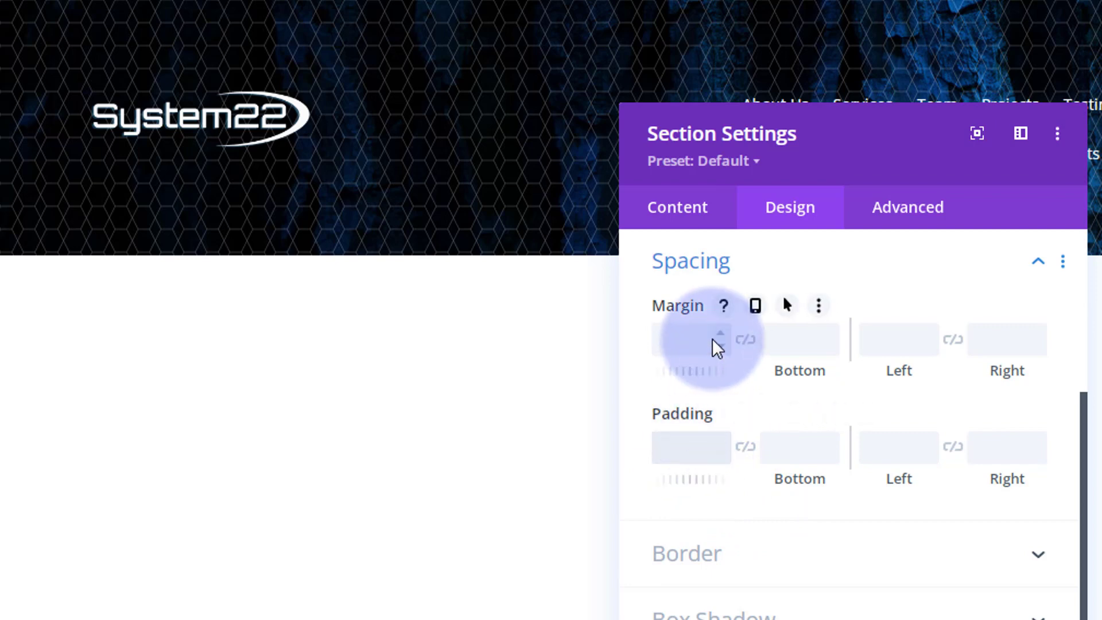
type("0px")
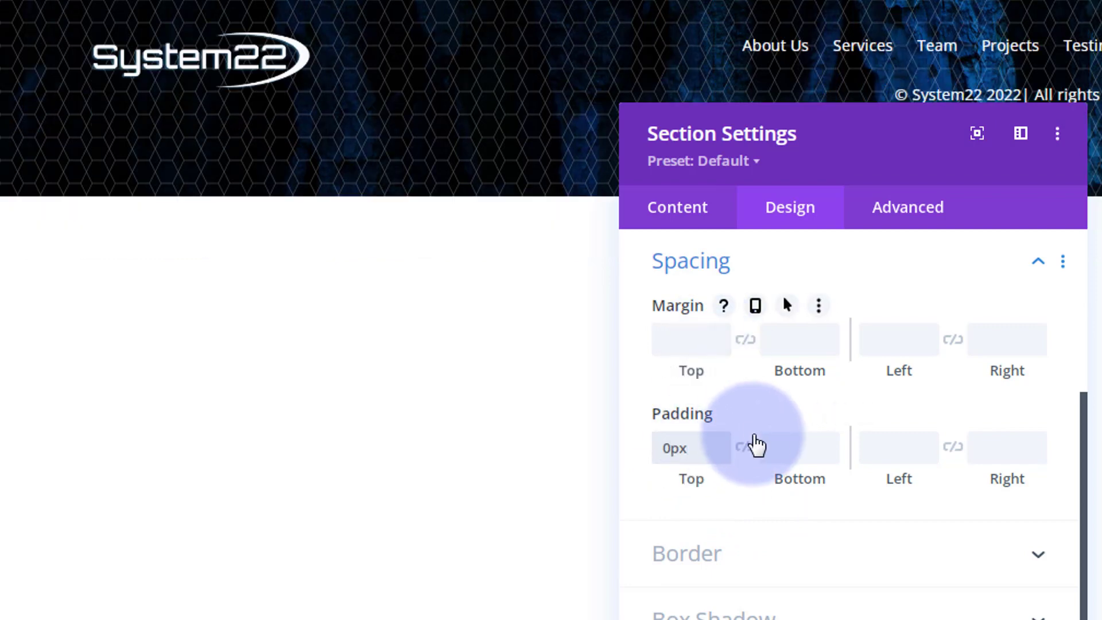
left_click(747, 448)
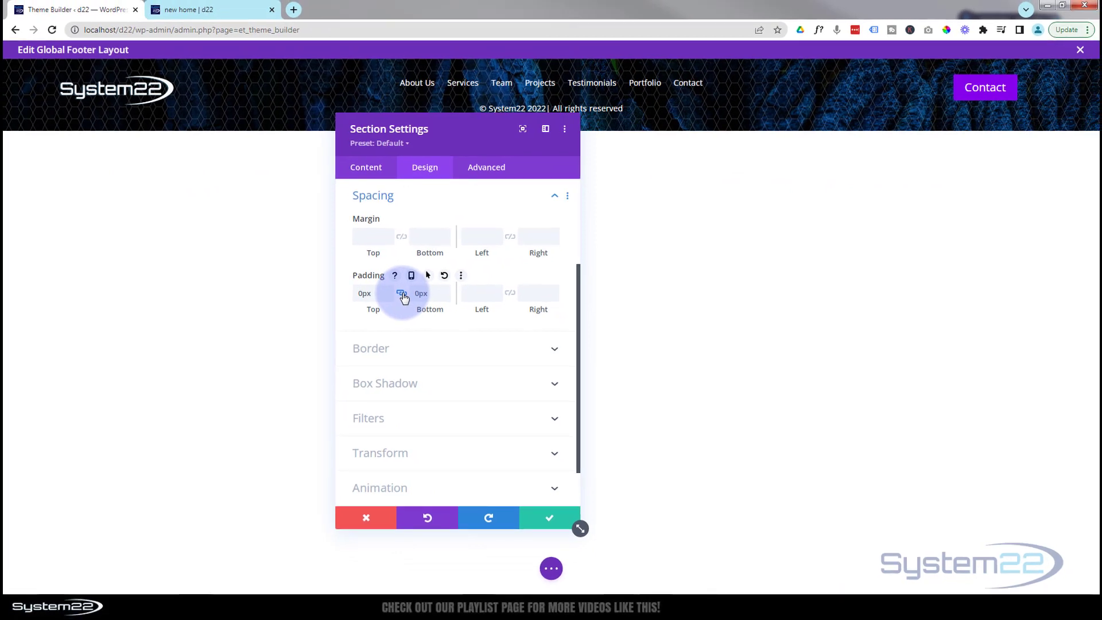
left_click_drag(445, 138, 429, 280)
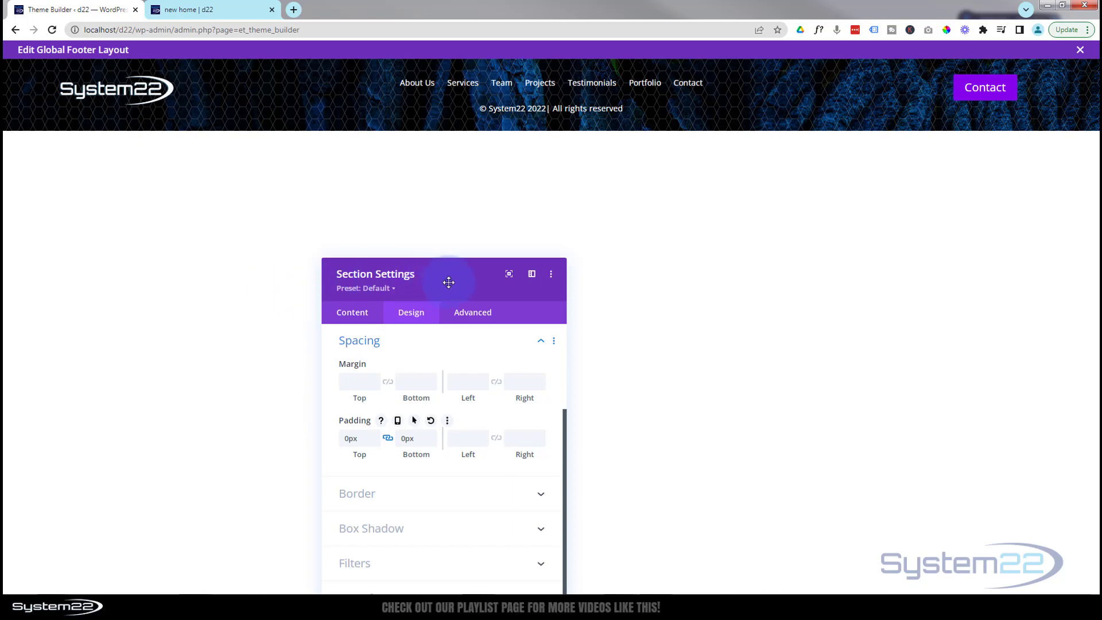
left_click_drag(450, 283, 449, 174)
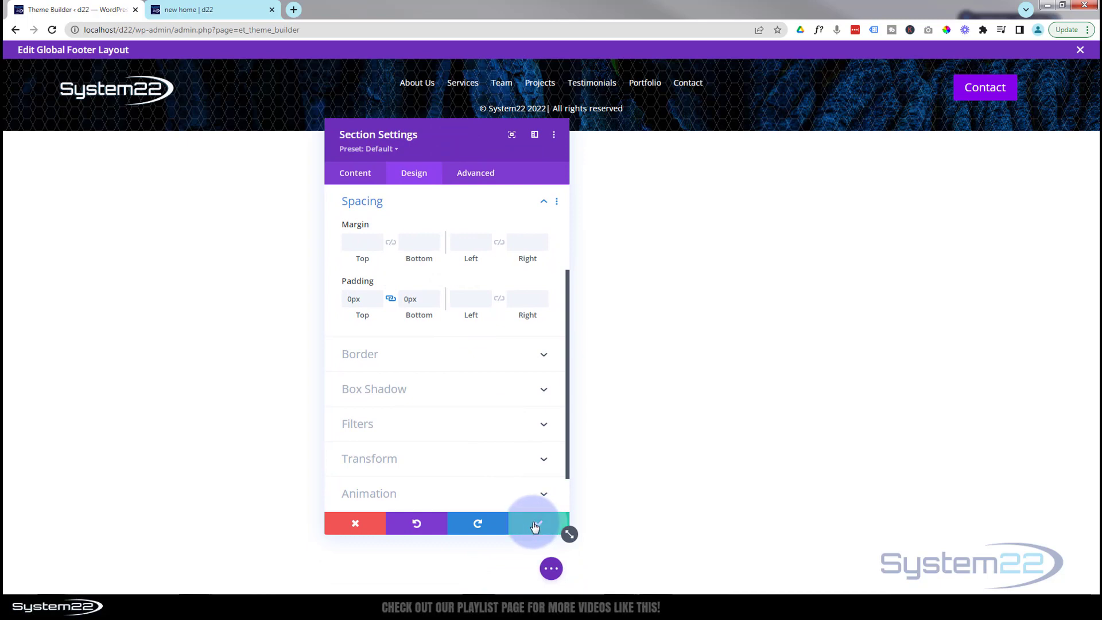
left_click(536, 521)
Set the footer logo image's top padding to 15px.
mouse_move(115, 101)
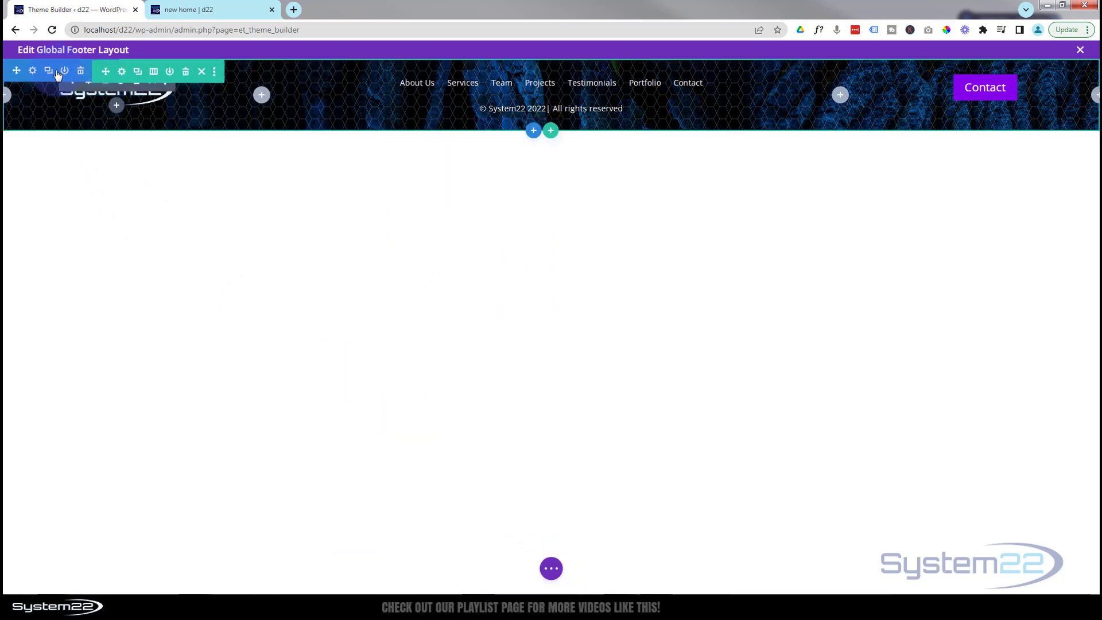
left_click(89, 88)
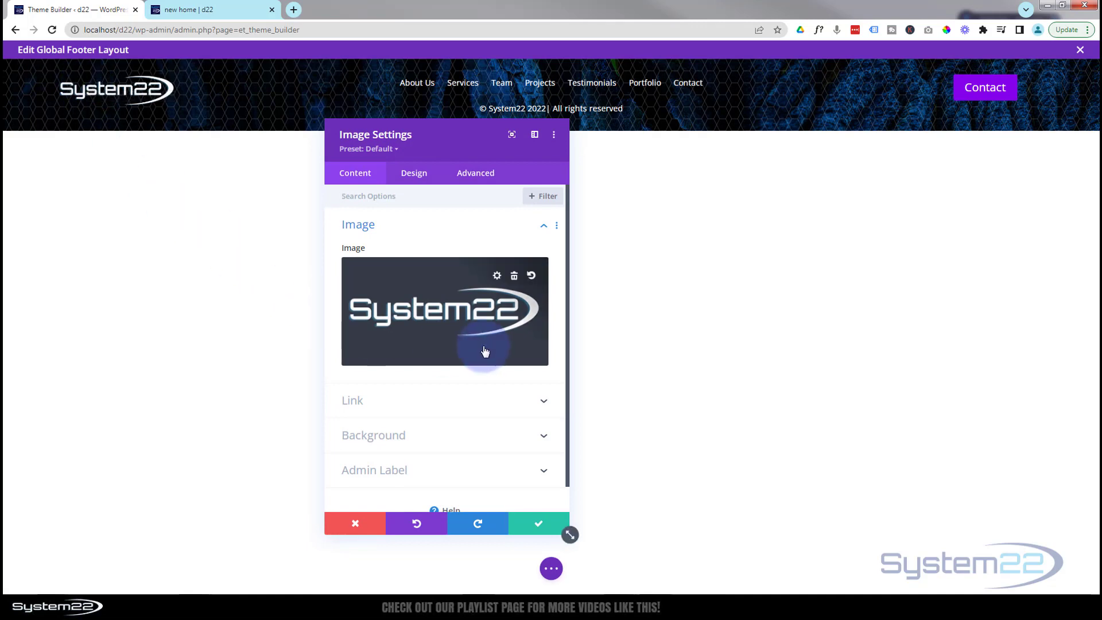
left_click(414, 174)
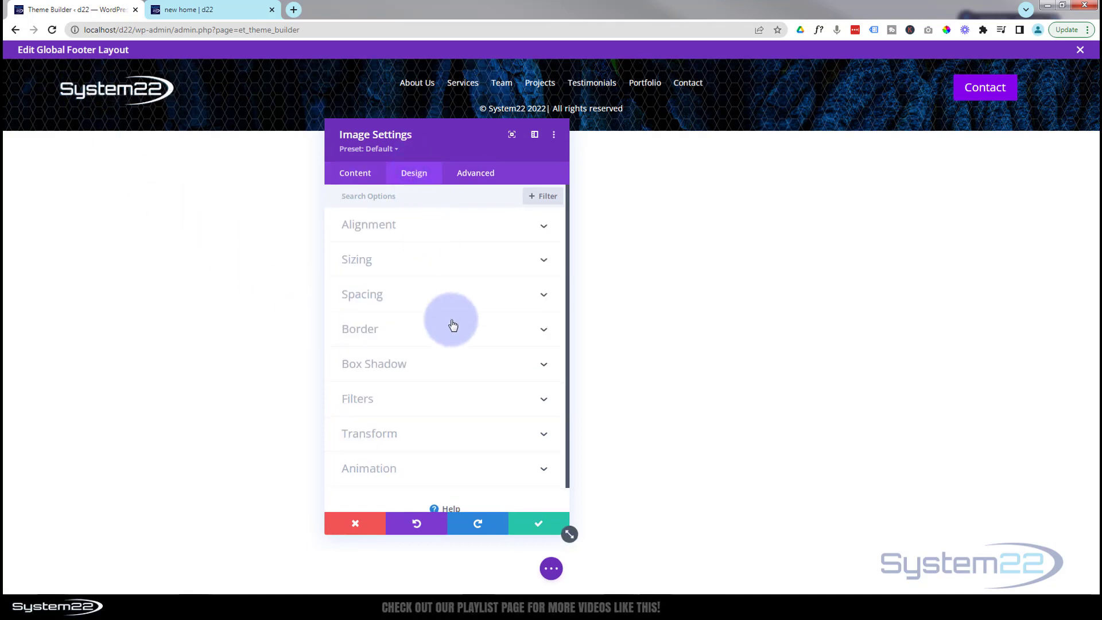
left_click(451, 303)
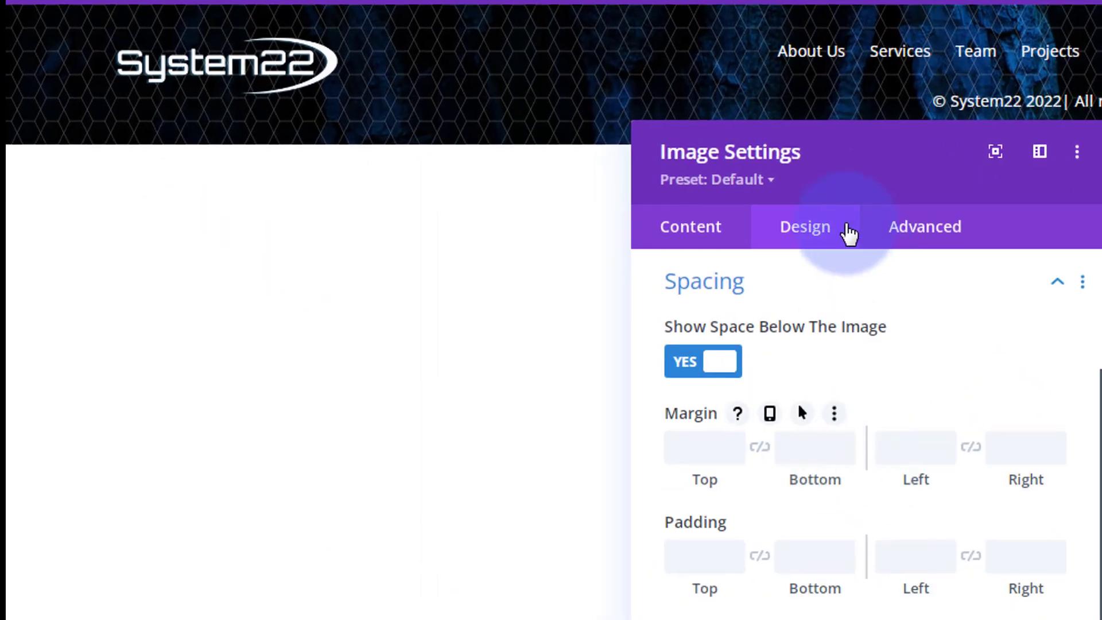
left_click(704, 548)
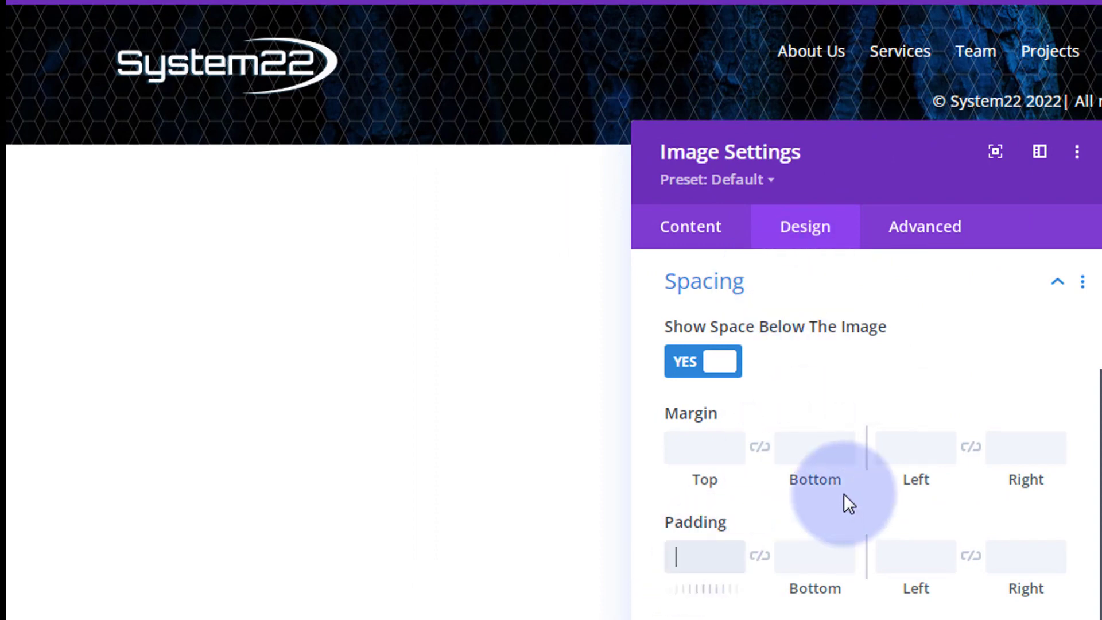
type("15px")
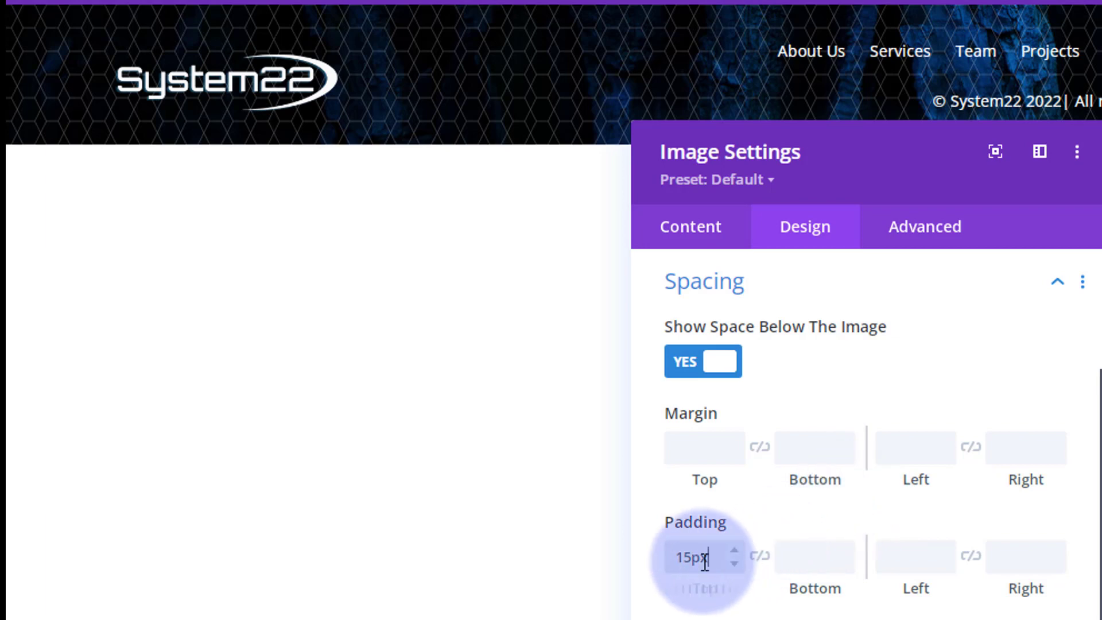
Reduce the logo image's top padding to 8px and save the image settings.
left_click(685, 556)
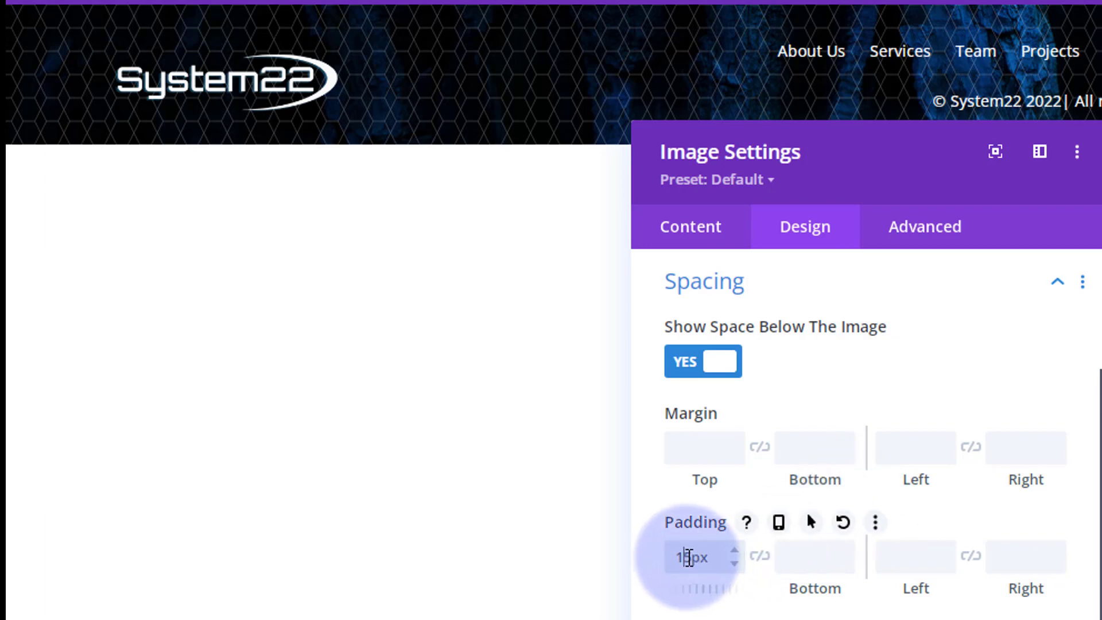
left_click(737, 563)
left_click(736, 562)
left_click(734, 561)
left_click(735, 562)
left_click(735, 562)
left_click(735, 562)
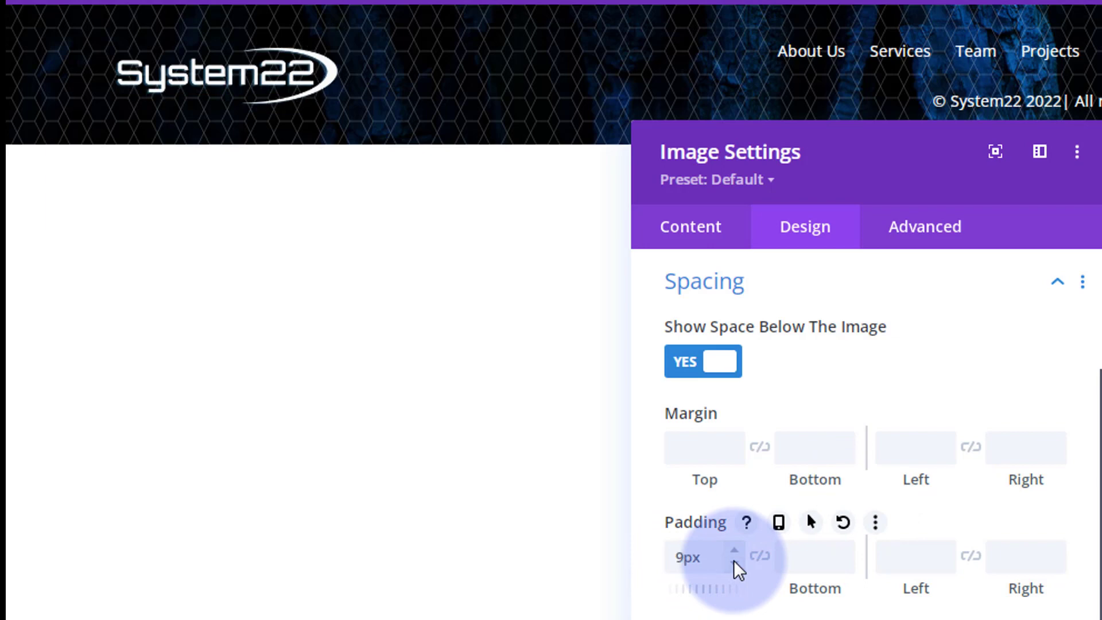
left_click(733, 554)
left_click(729, 567)
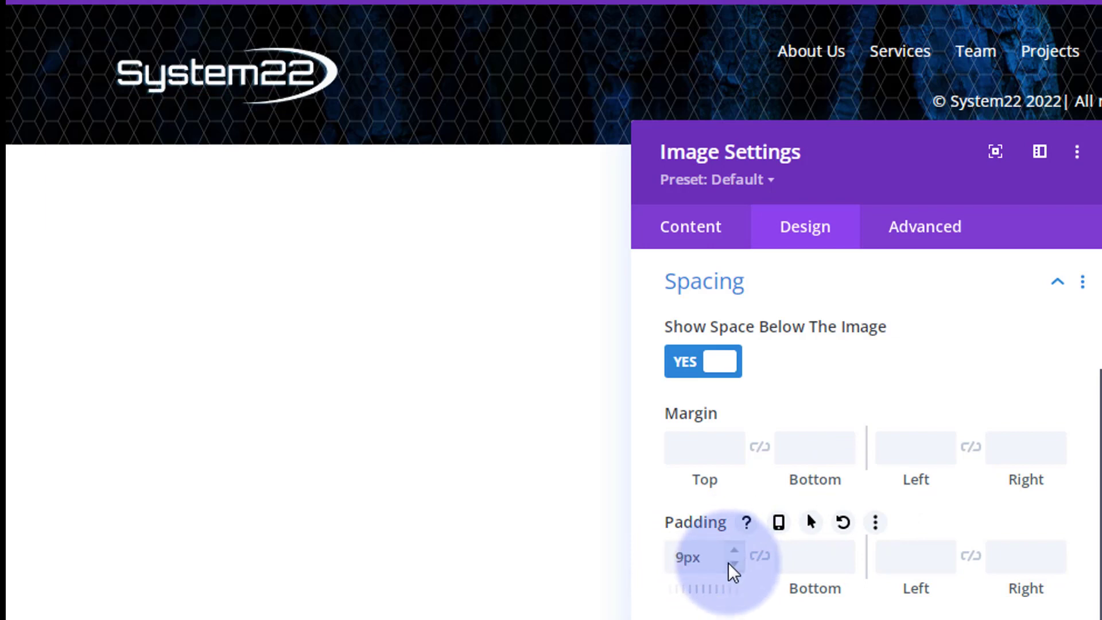
left_click(733, 565)
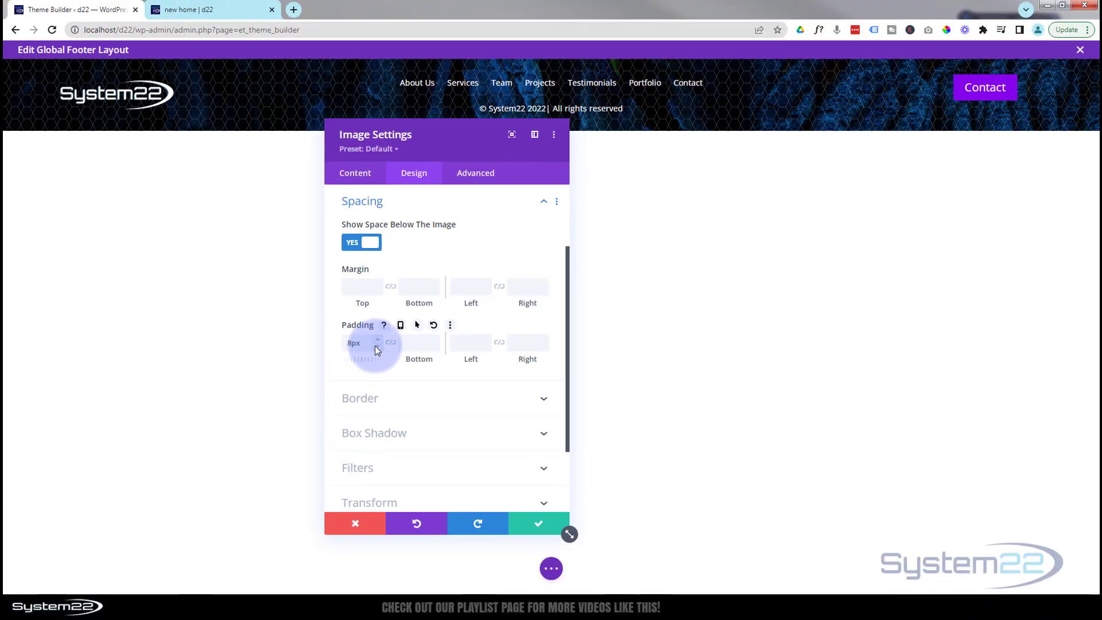
left_click(543, 525)
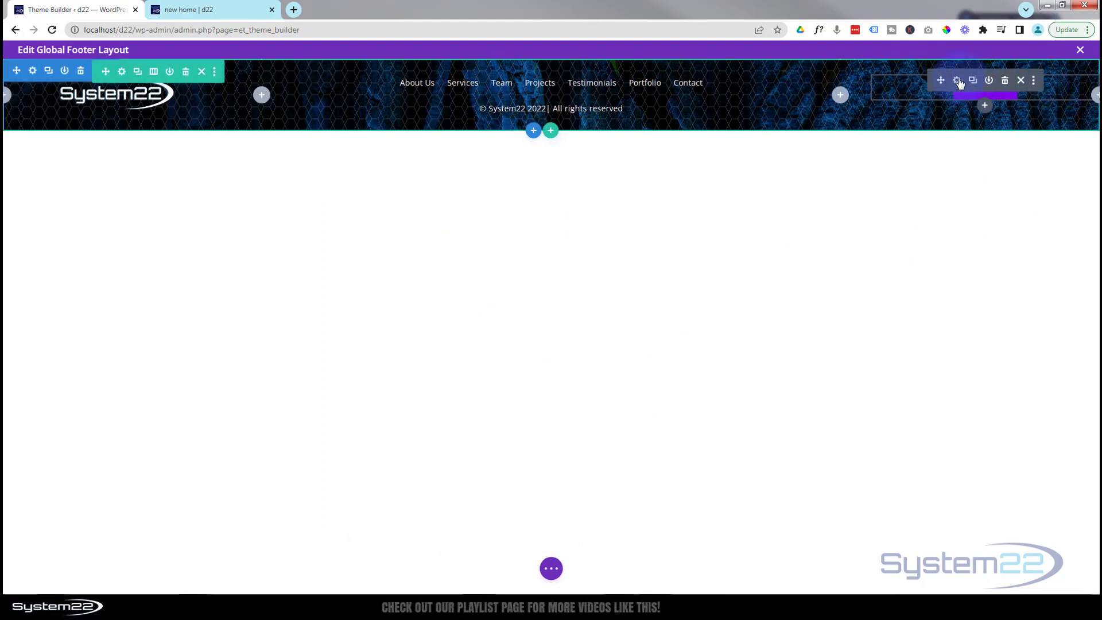
Set the Contact button's top margin to 10px in its spacing options.
left_click(958, 81)
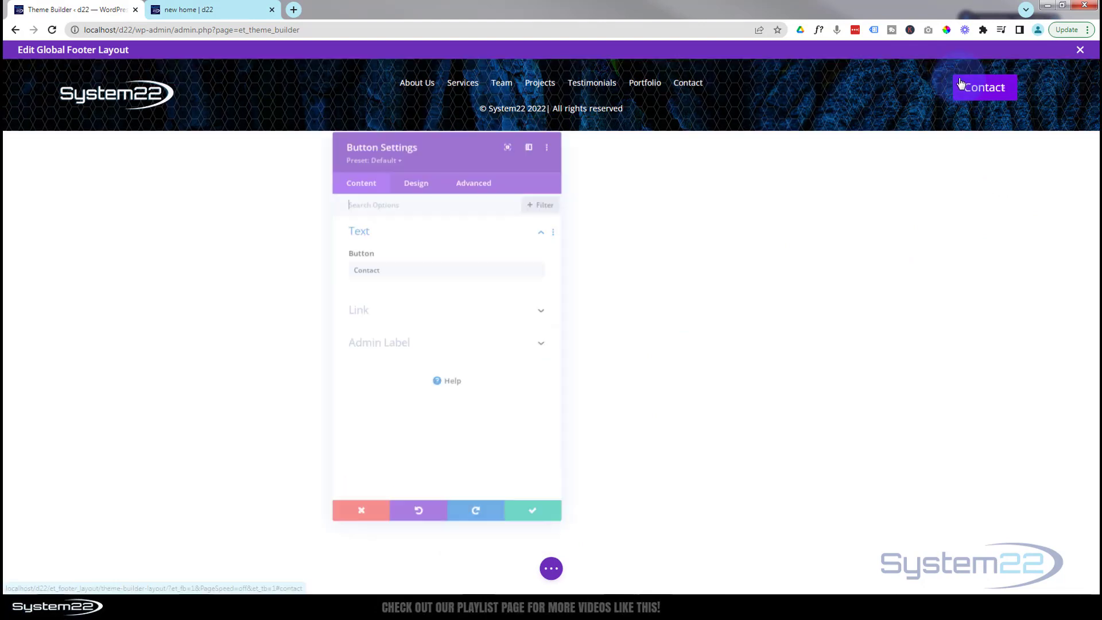
left_click(414, 177)
left_click_drag(457, 148, 771, 98)
left_click(729, 292)
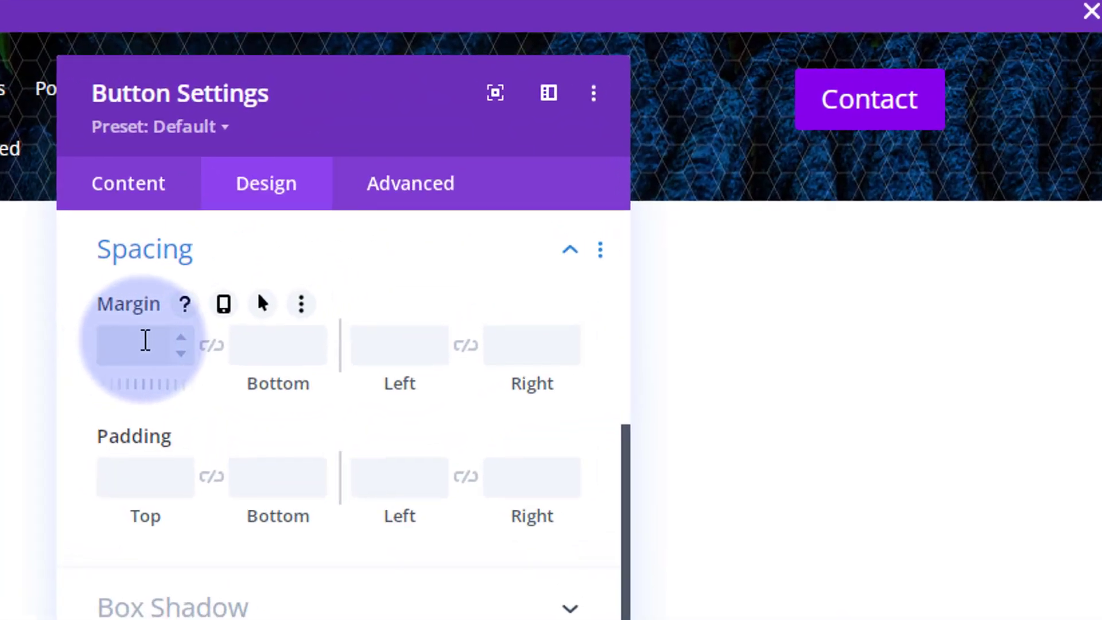
type("8px")
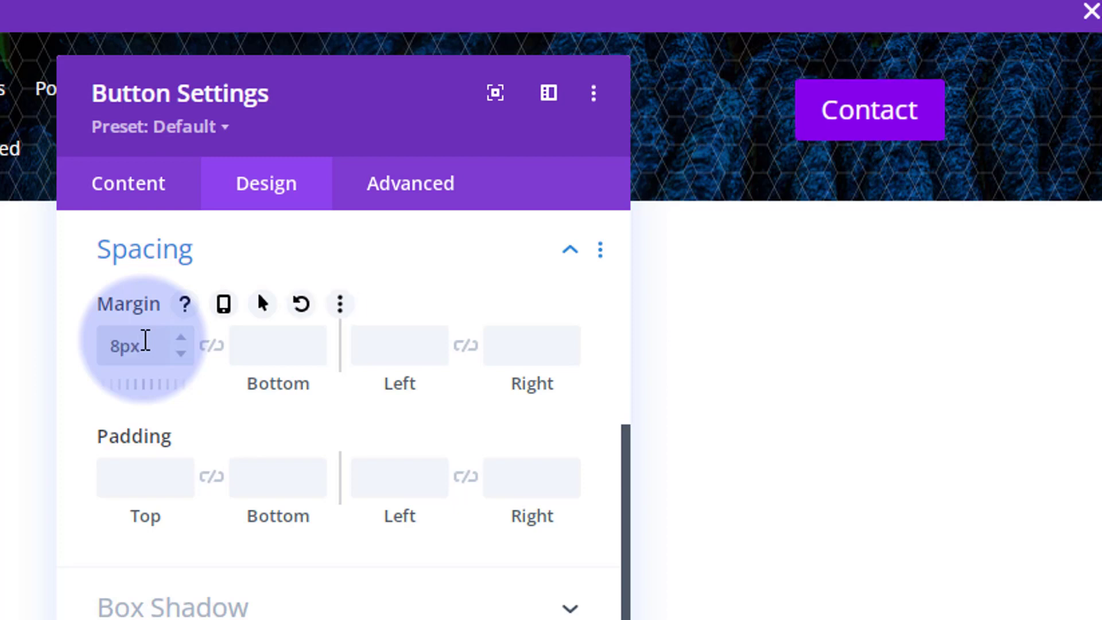
left_click(182, 340)
left_click(182, 340)
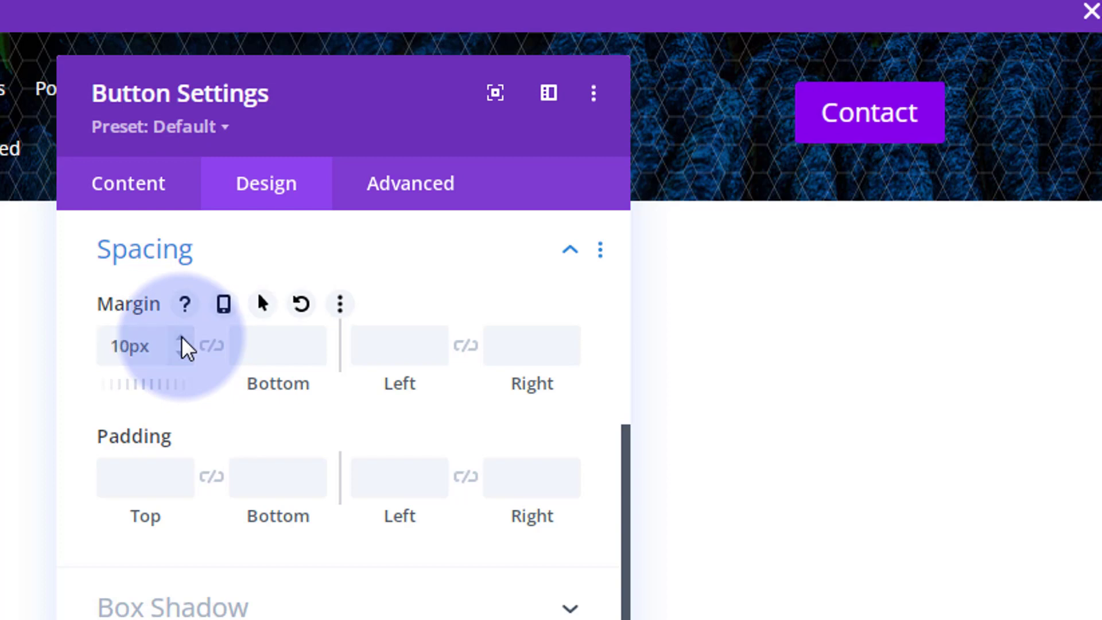
Try a 15px top padding on the Contact button and clear the value again.
left_click(115, 478)
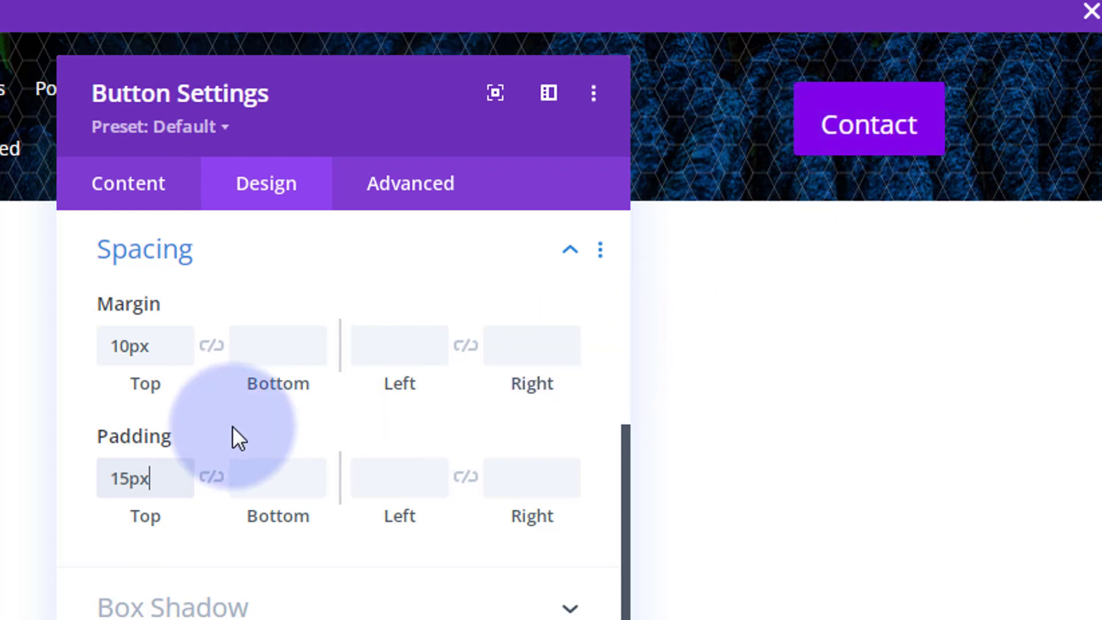
left_click(167, 488)
left_click_drag(167, 488, 85, 491)
key("BackSpace")
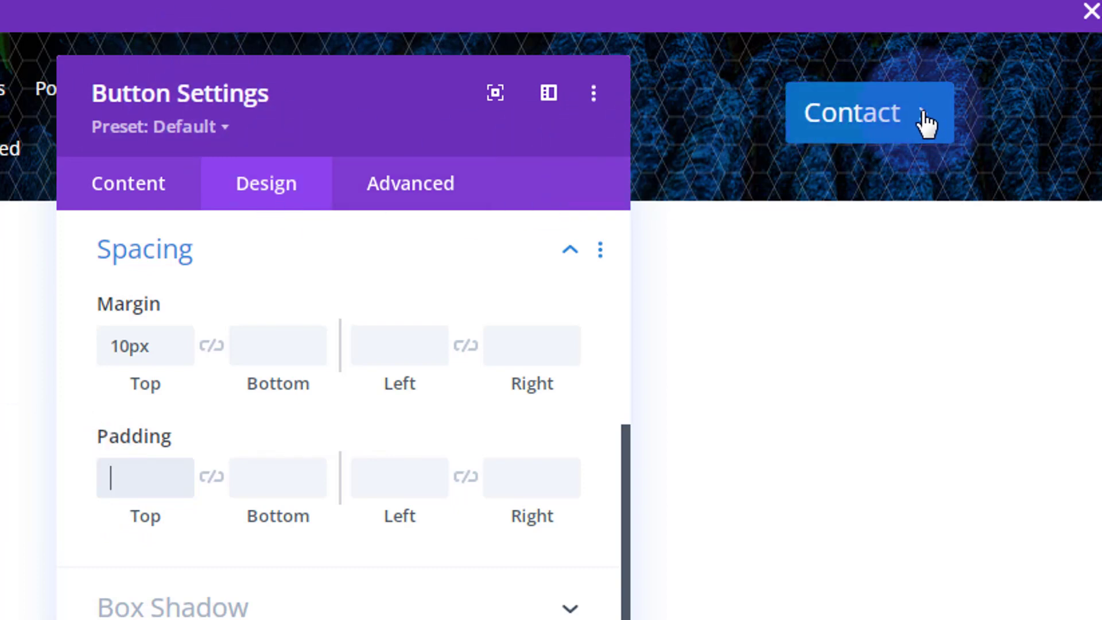
left_click(274, 183)
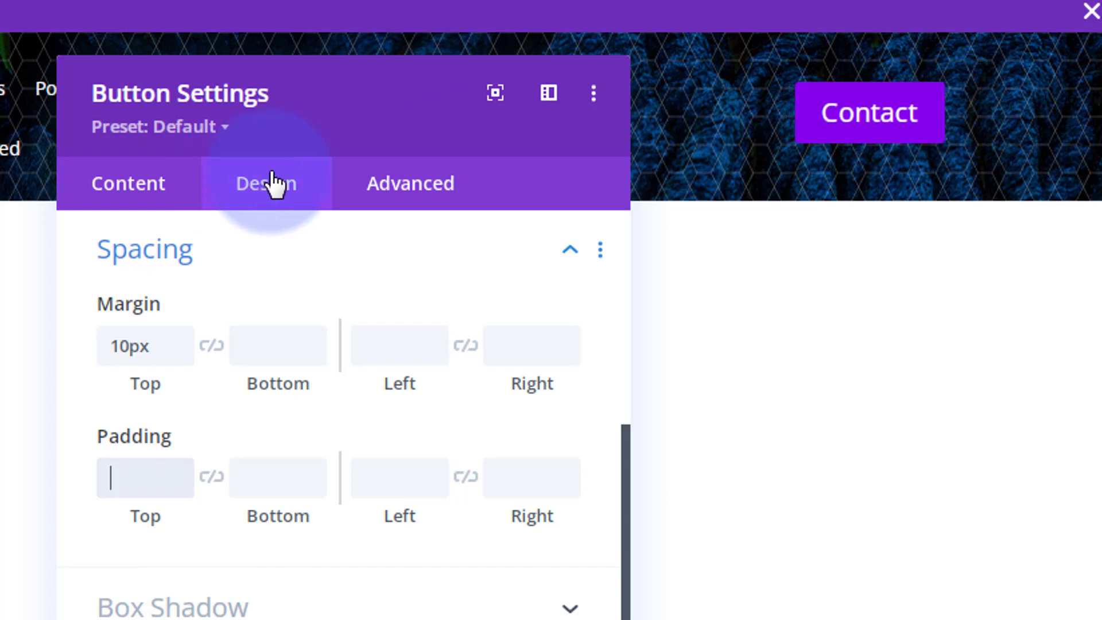
Review the fonts available in the Contact button's styling options without changing the current font.
left_click(271, 253)
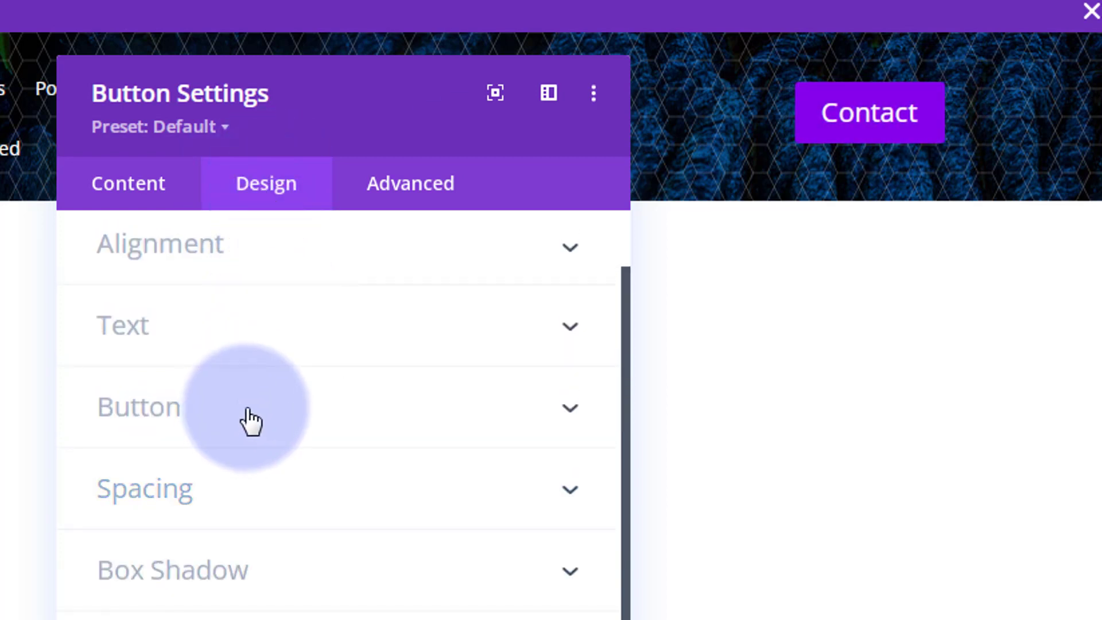
left_click(252, 420)
scroll(269, 471, "down", 6)
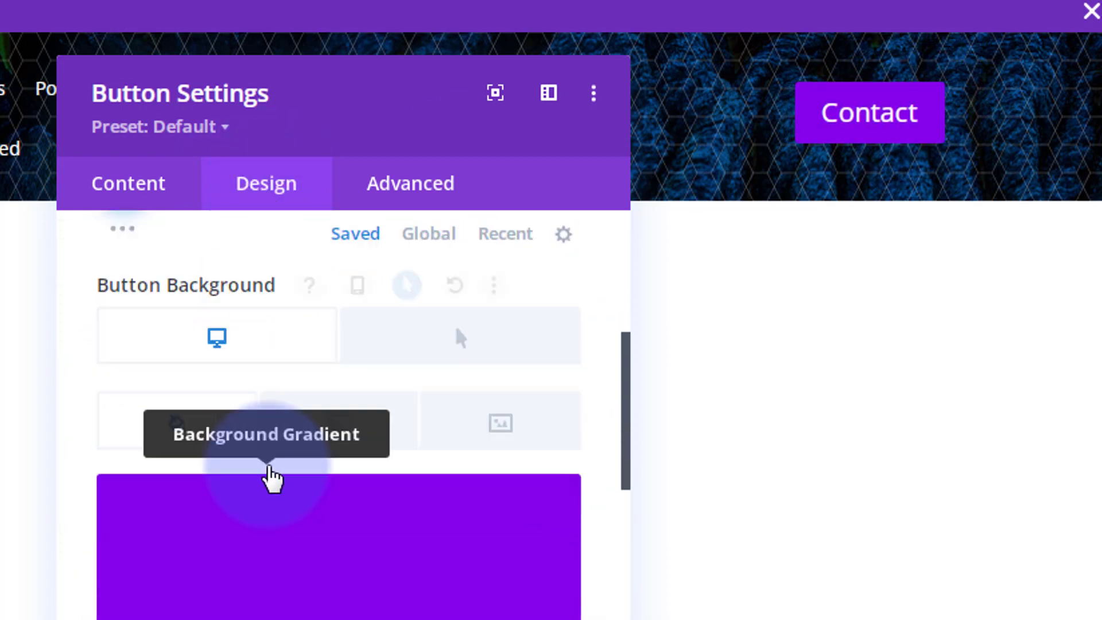
scroll(268, 468, "down", 15)
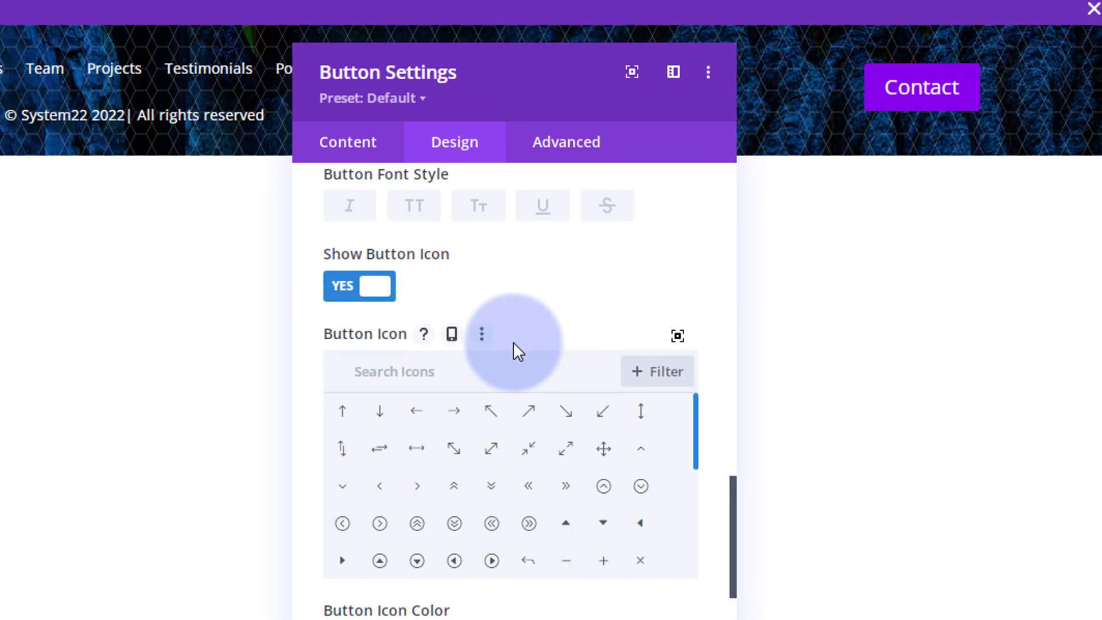
scroll(532, 279, "up", 4)
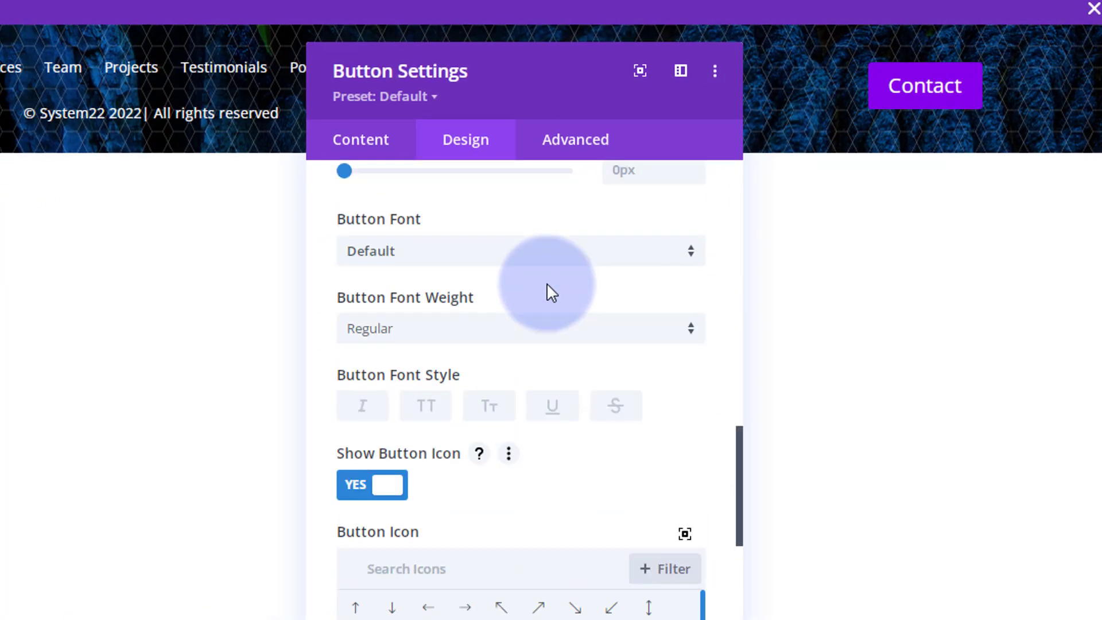
left_click(442, 258)
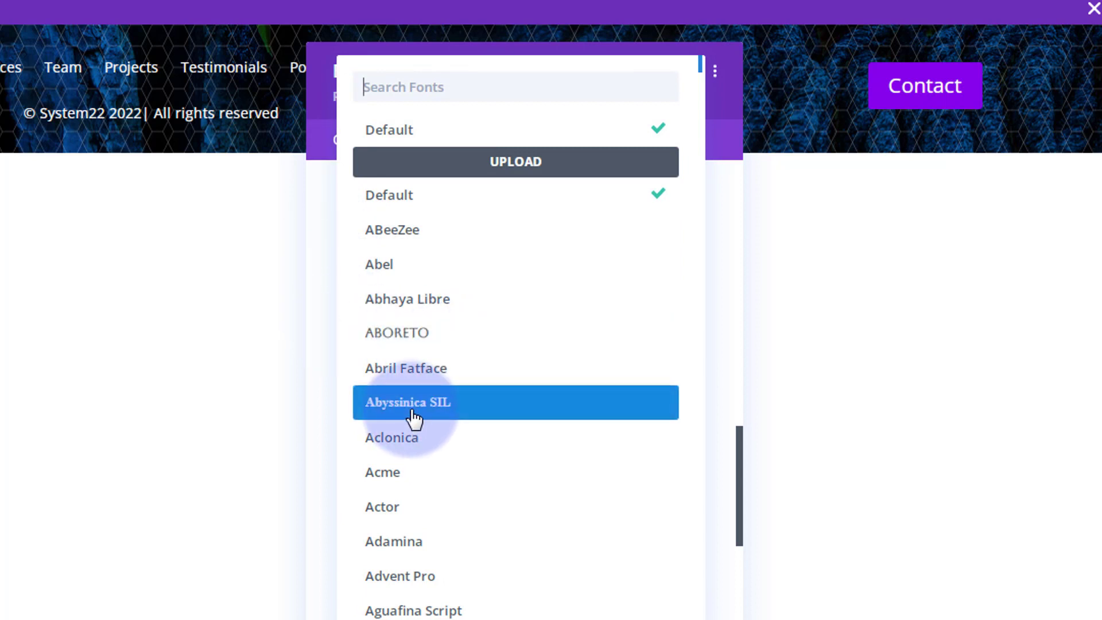
left_click(325, 345)
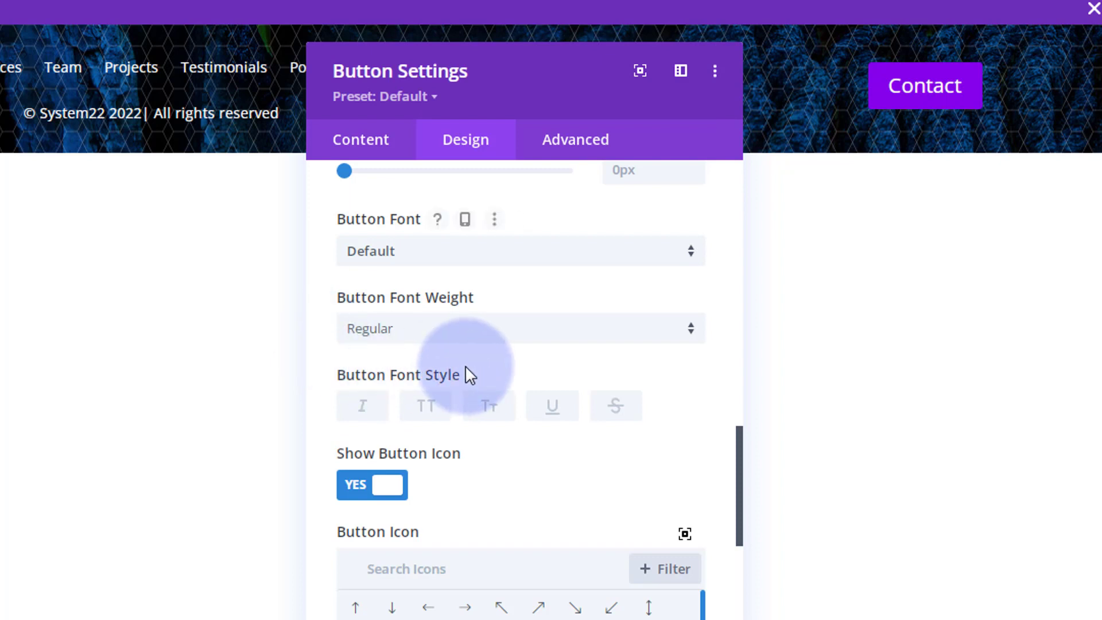
Find the icons matching "eye" and choose the solid eye as the Contact button's icon.
scroll(469, 363, "down", 3)
scroll(470, 363, "down", 1)
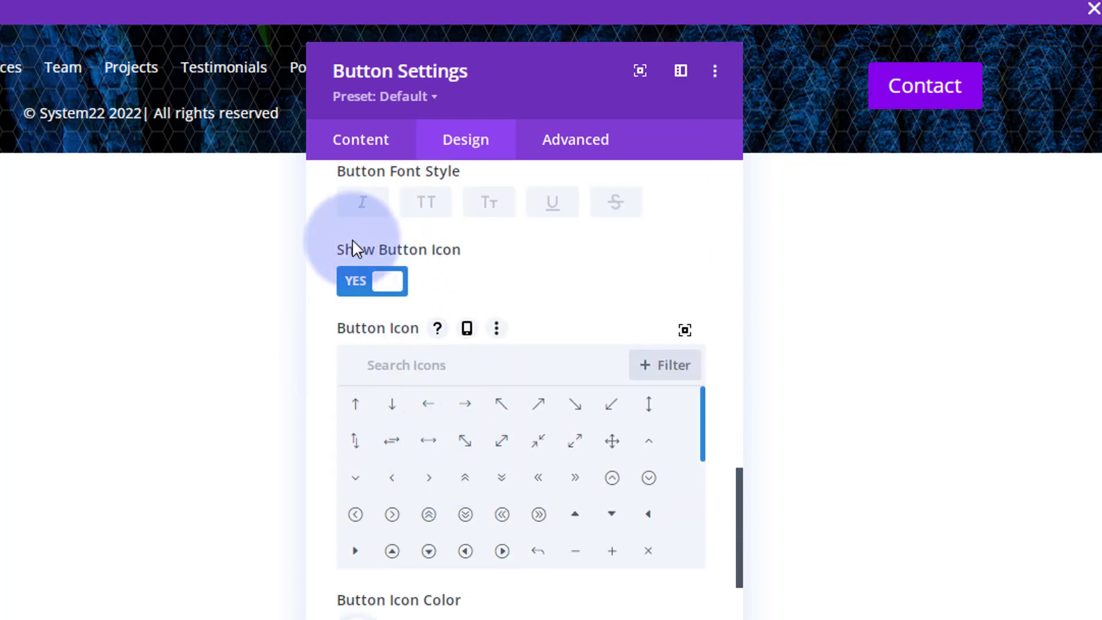
left_click(403, 366)
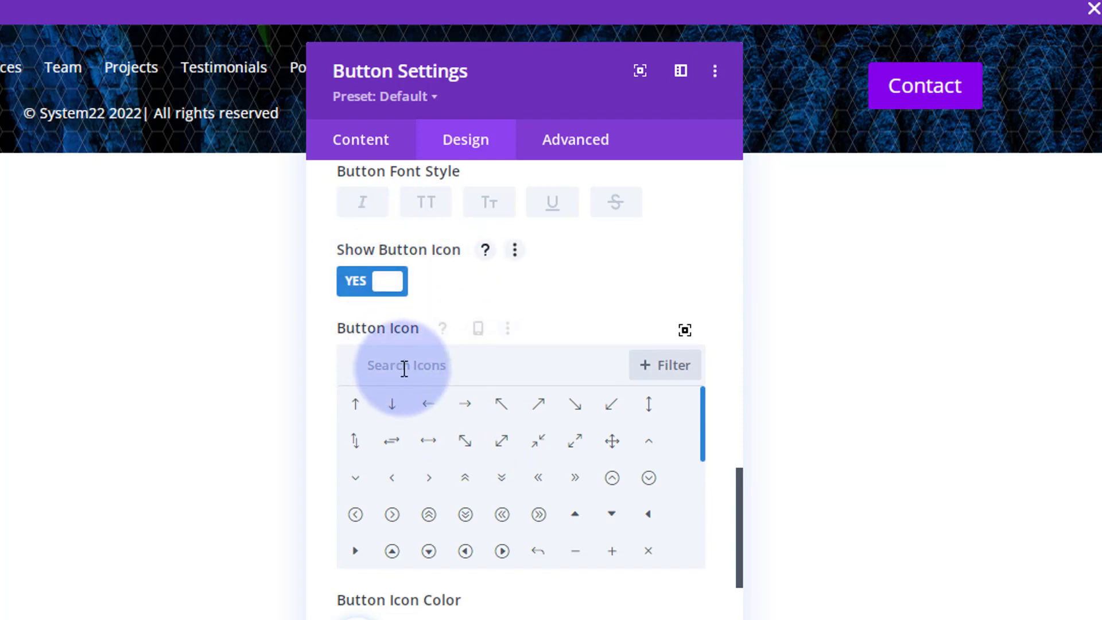
type("eye")
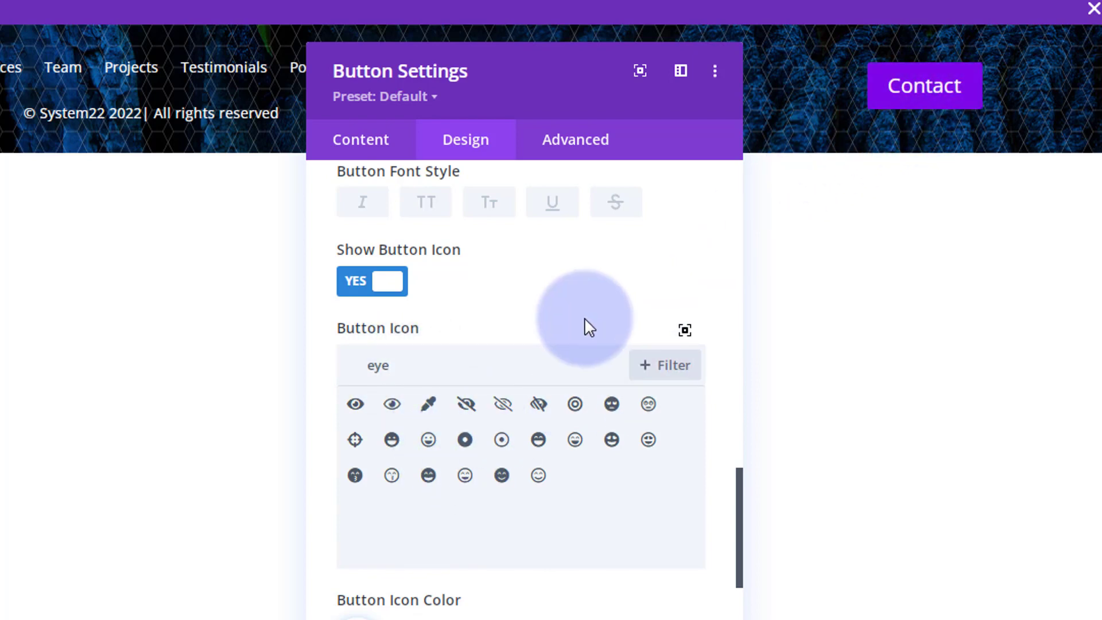
left_click(356, 405)
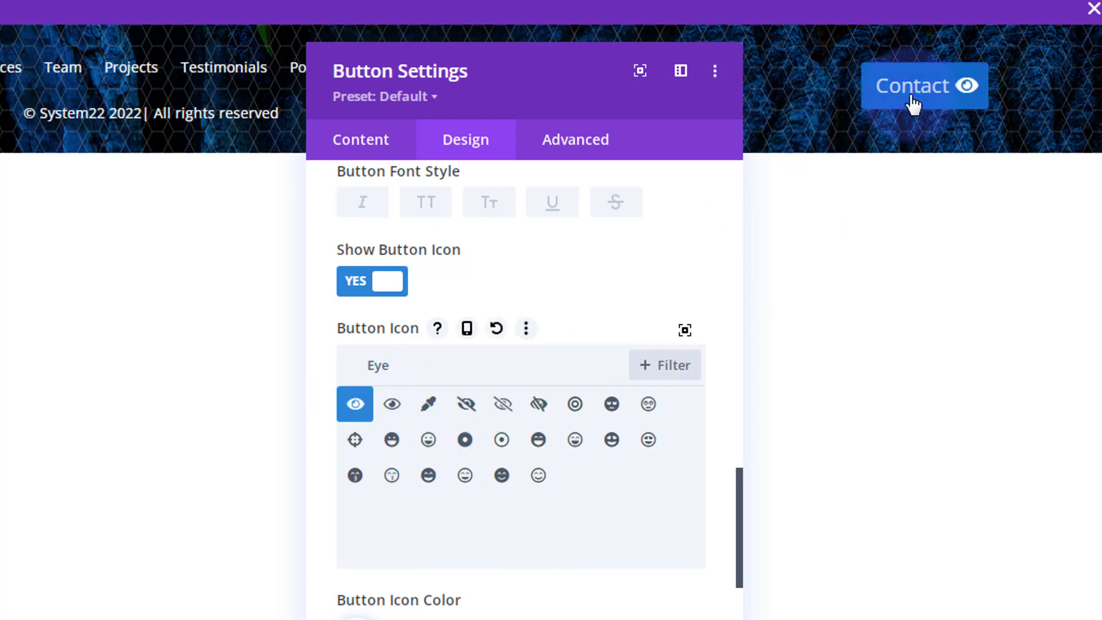
Try showing the Contact button's icon permanently and restore the option that only shows it on hover.
scroll(443, 442, "down", 7)
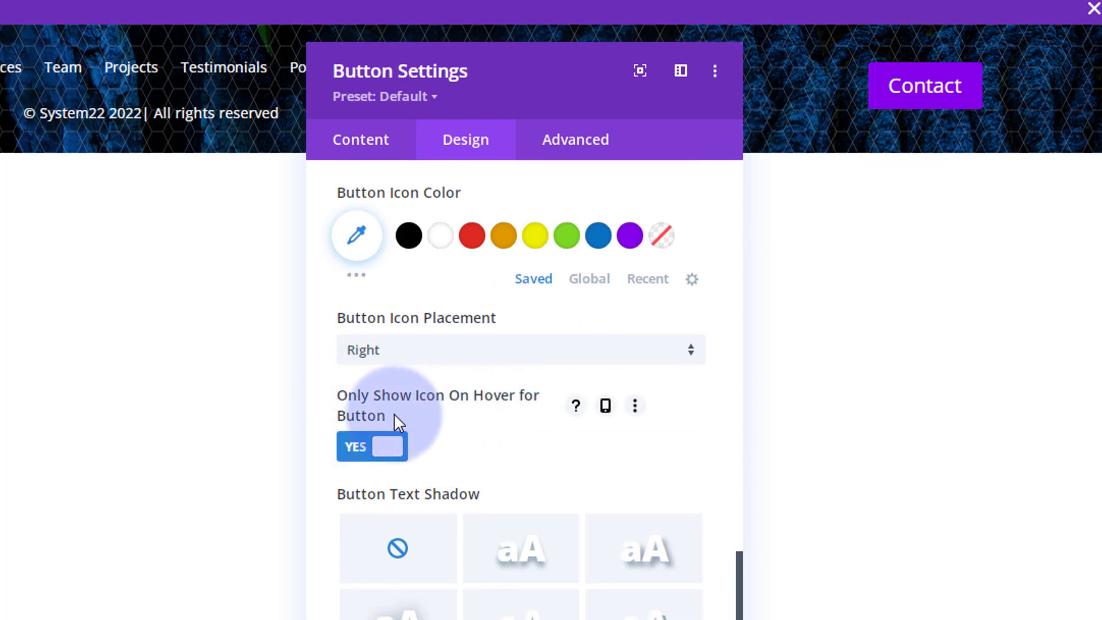
left_click(365, 450)
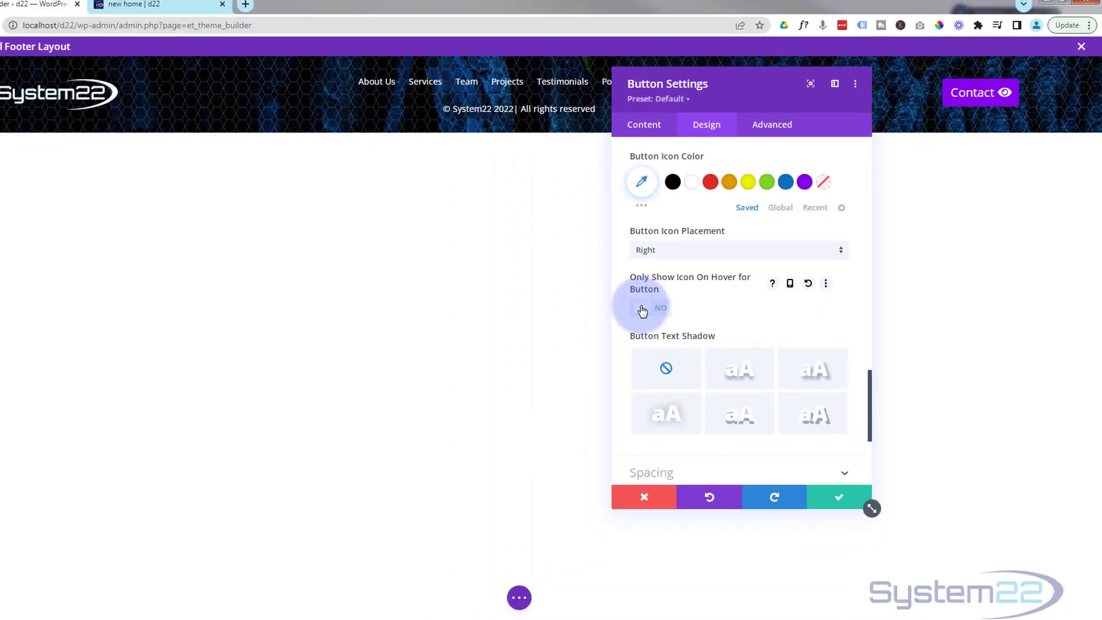
left_click(667, 297)
Turn off the Contact button's icon and save the button settings.
scroll(669, 291, "up", 5)
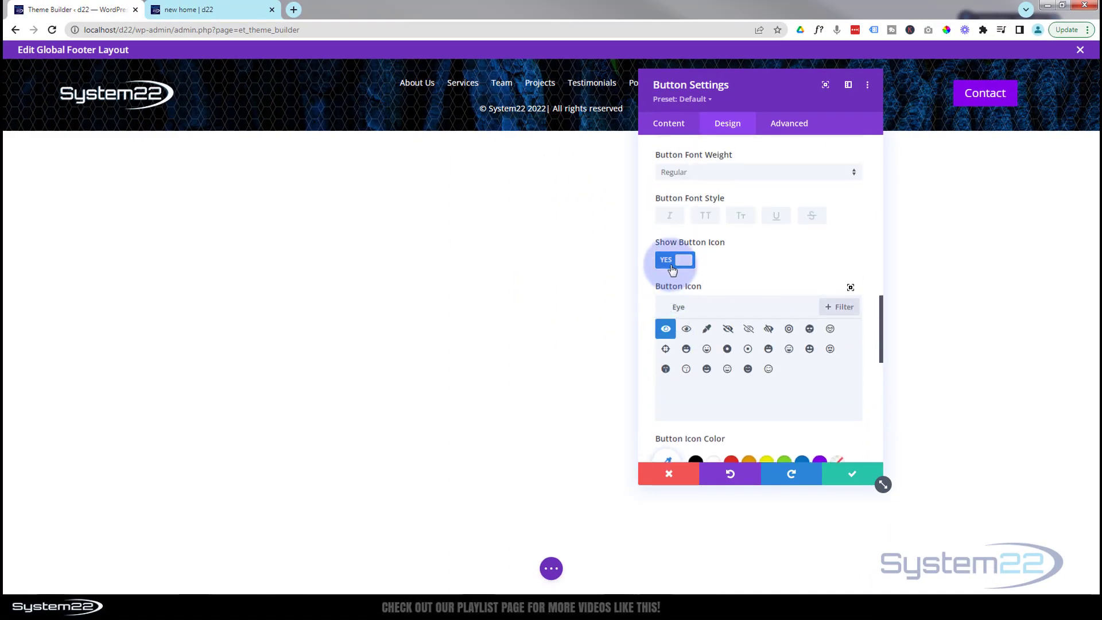
left_click(669, 263)
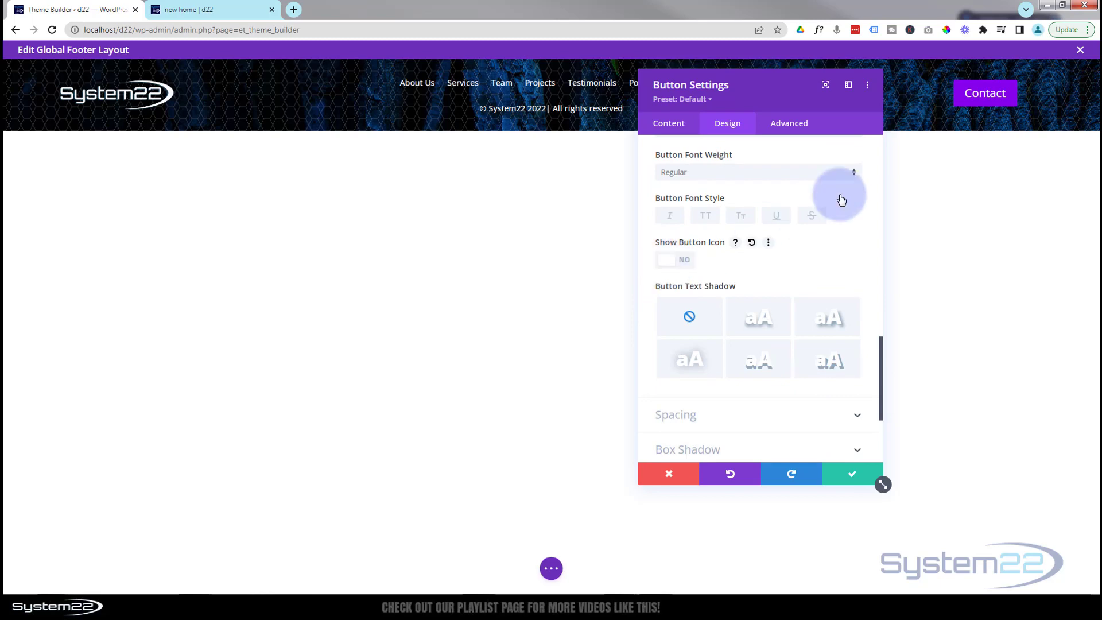
left_click(850, 479)
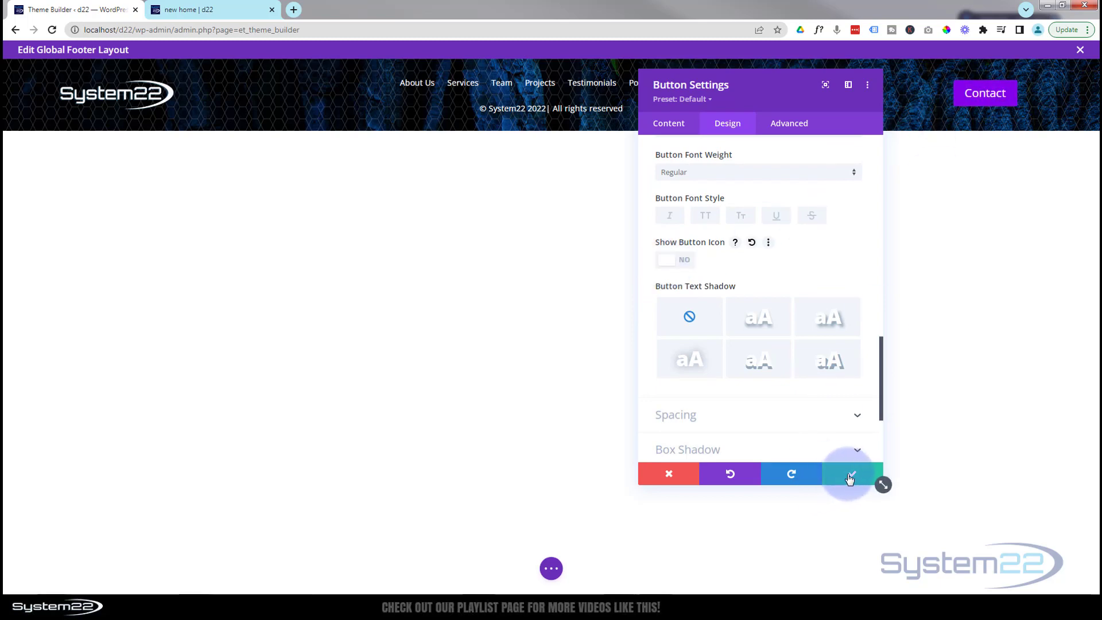
left_click(852, 478)
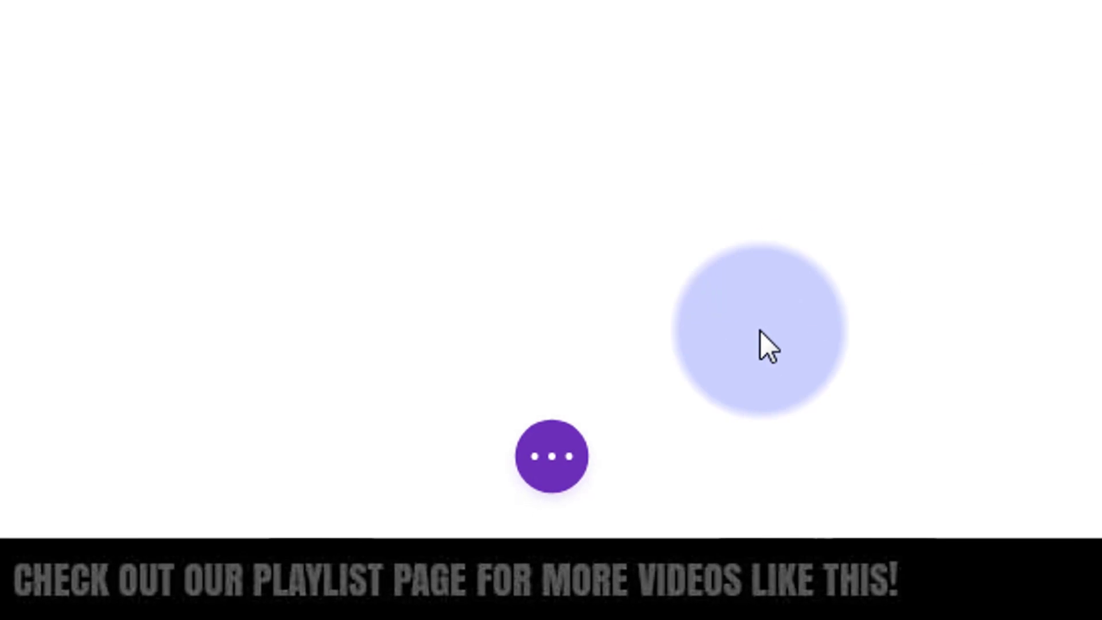
Save the global footer layout and the Theme Builder changes, and reload the new home page on the site.
left_click(557, 454)
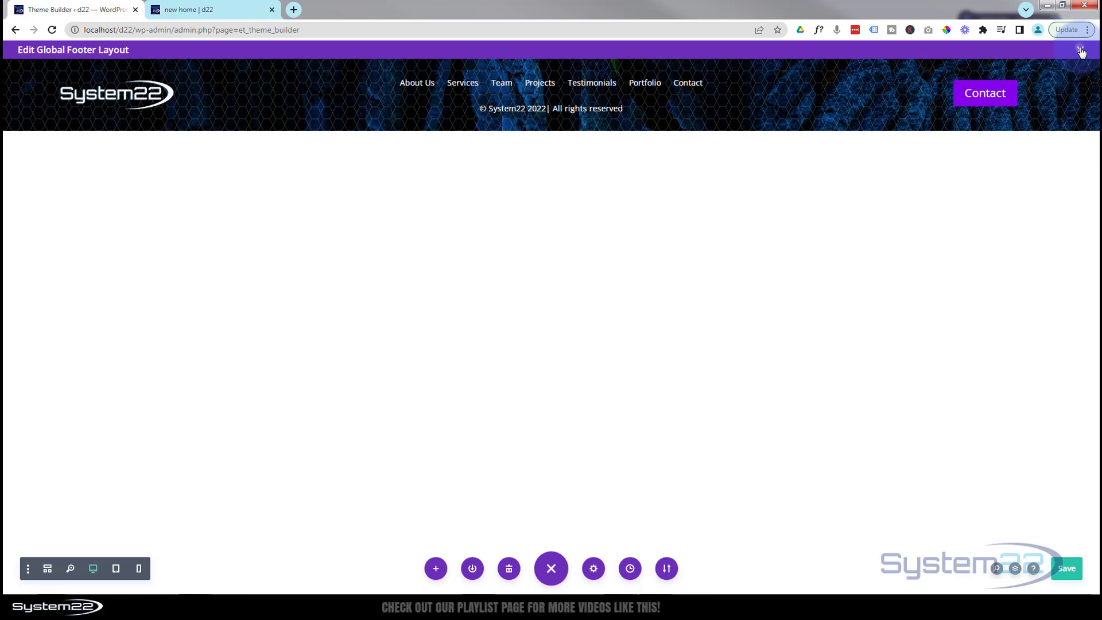
left_click(1082, 51)
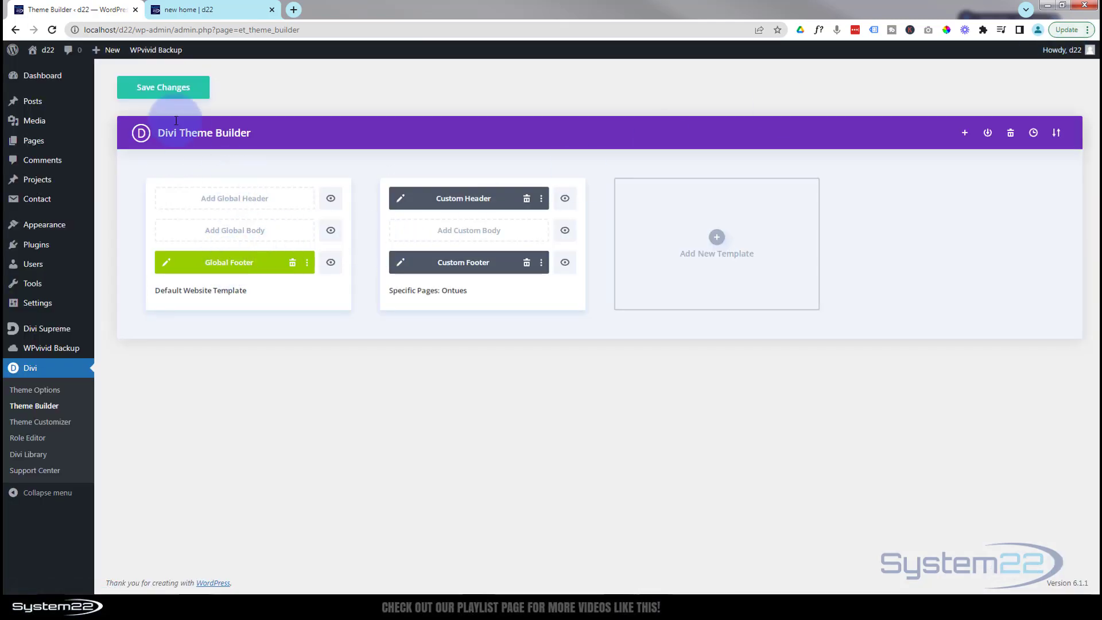
left_click(148, 88)
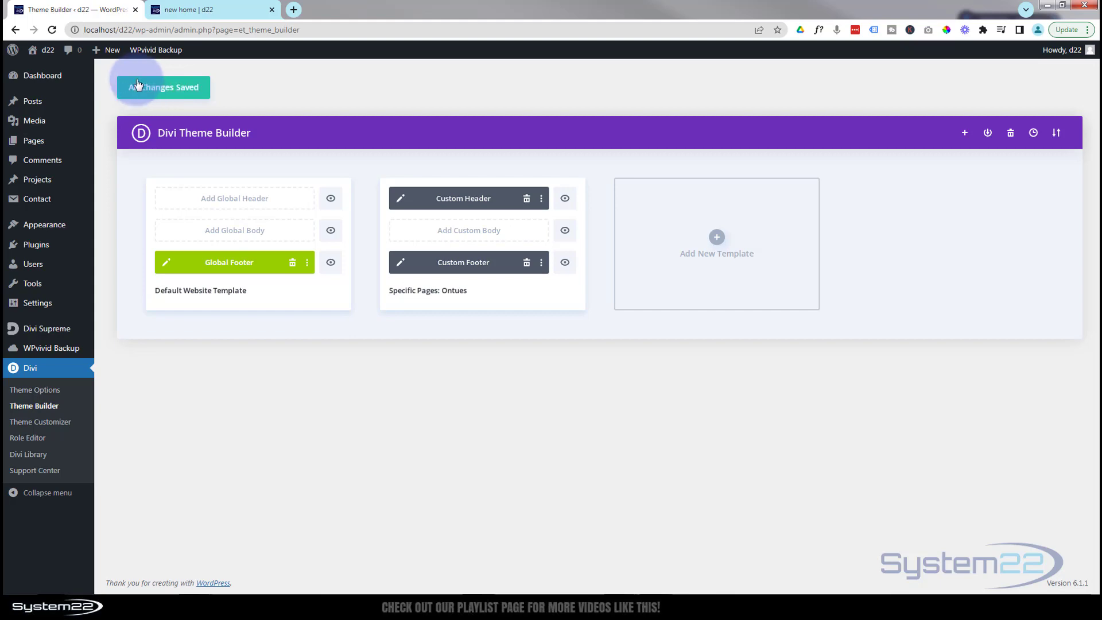
left_click(176, 8)
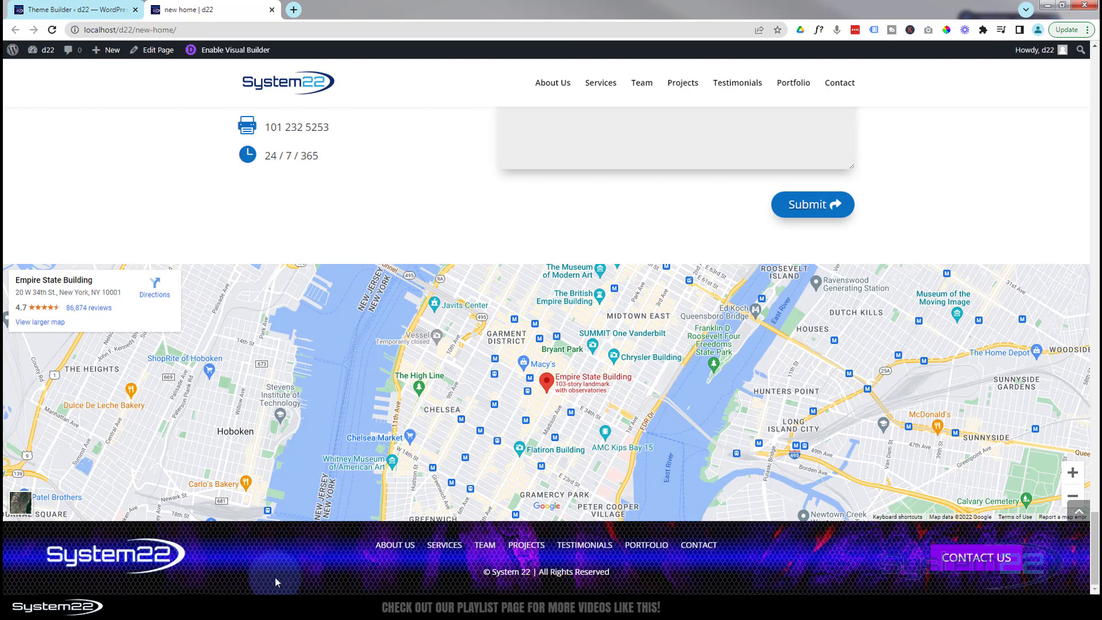
left_click(51, 29)
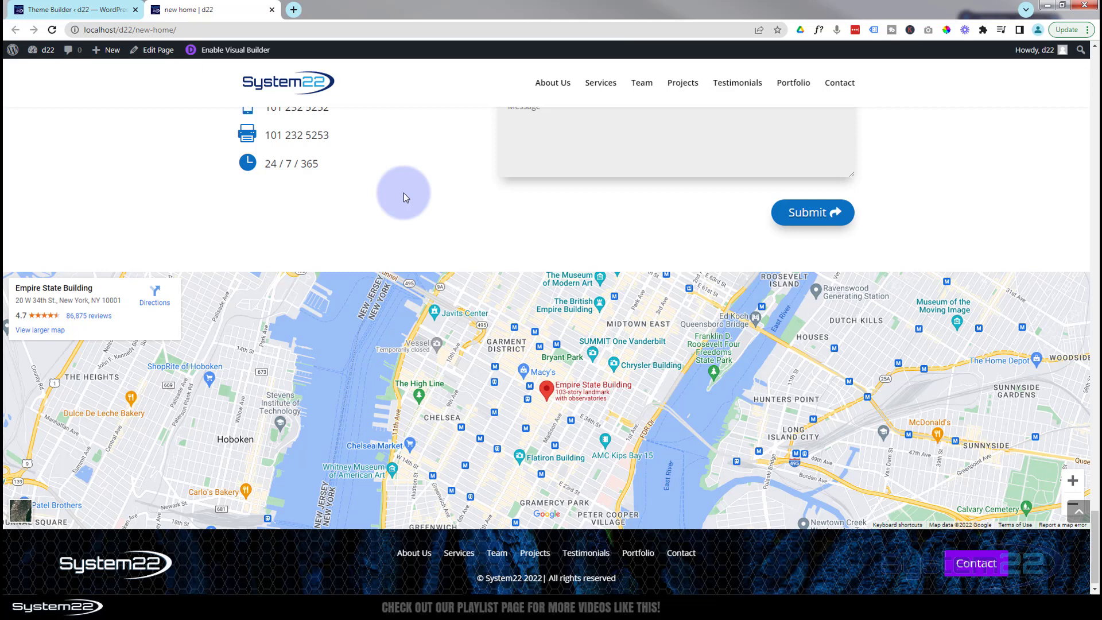
Preview the page at iPhone 12 Pro size in the browser's device emulation and test the footer's Contact button.
key("F12")
left_click_drag(664, 303, 571, 511)
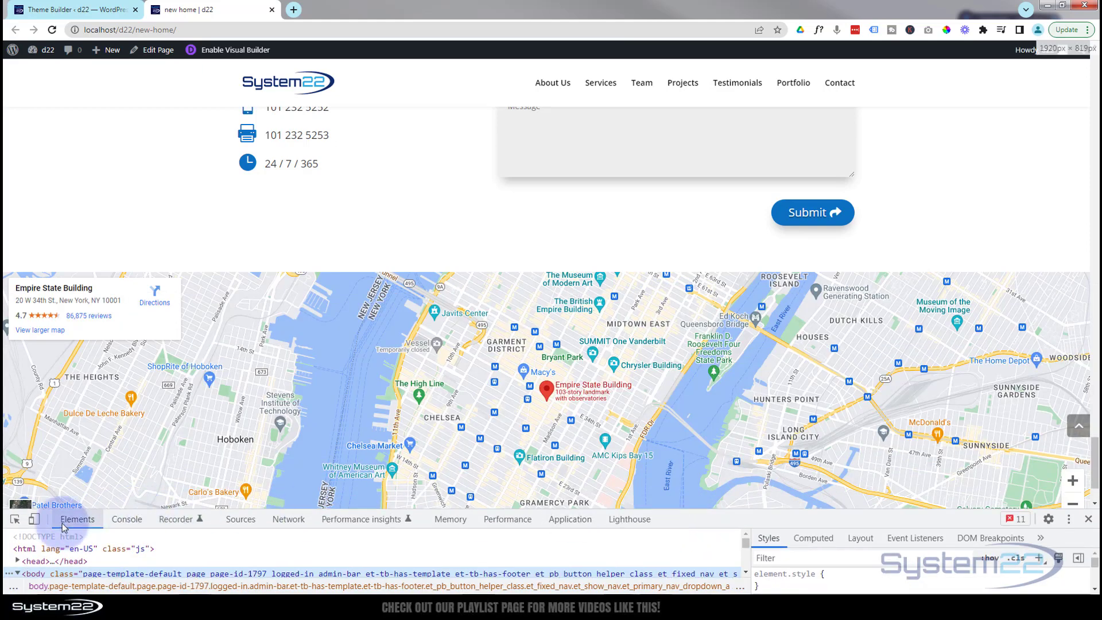
left_click(34, 518)
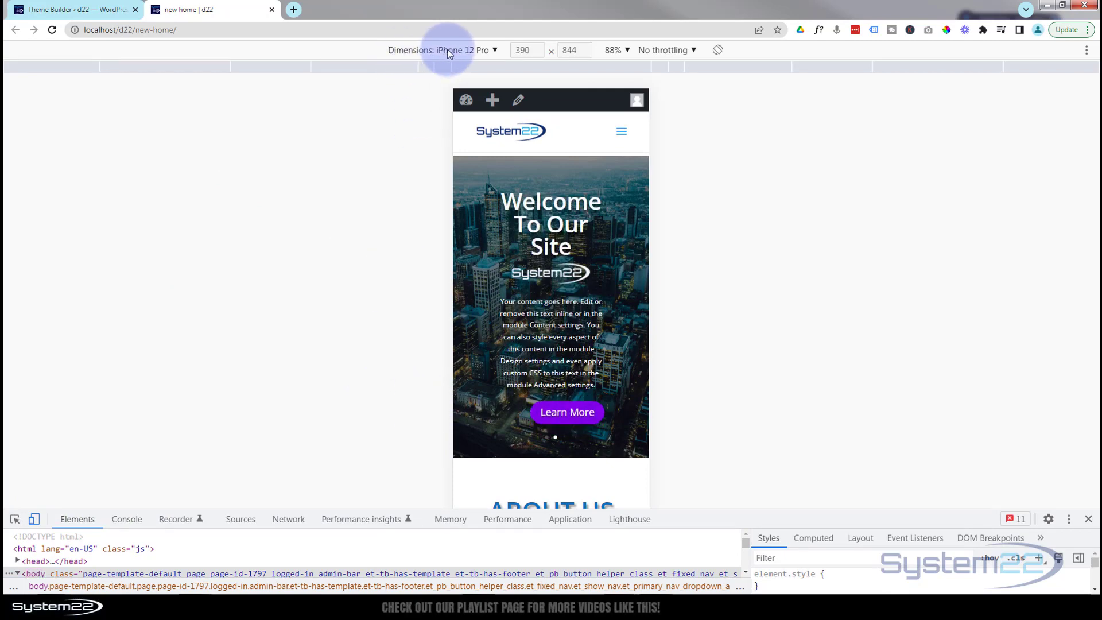
left_click(622, 132)
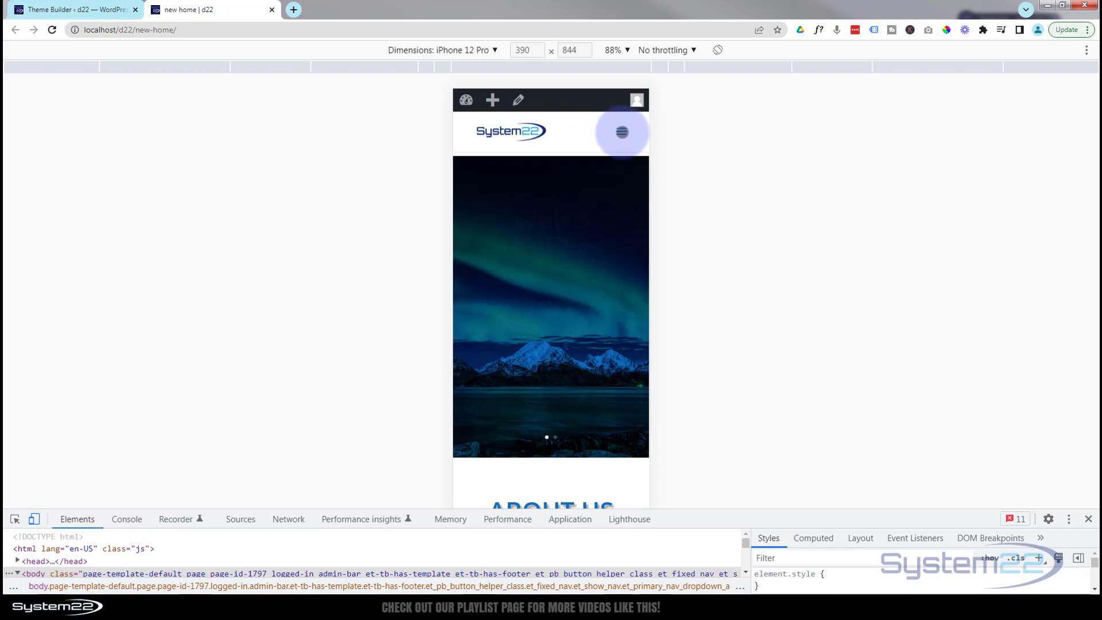
left_click(514, 304)
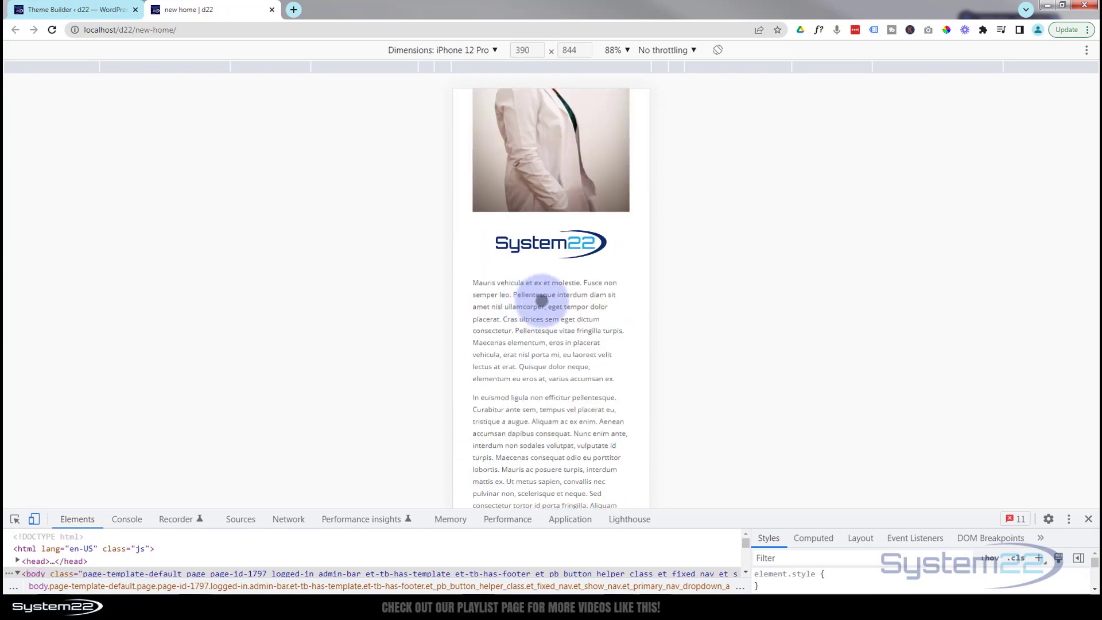
scroll(598, 276, "down", 8)
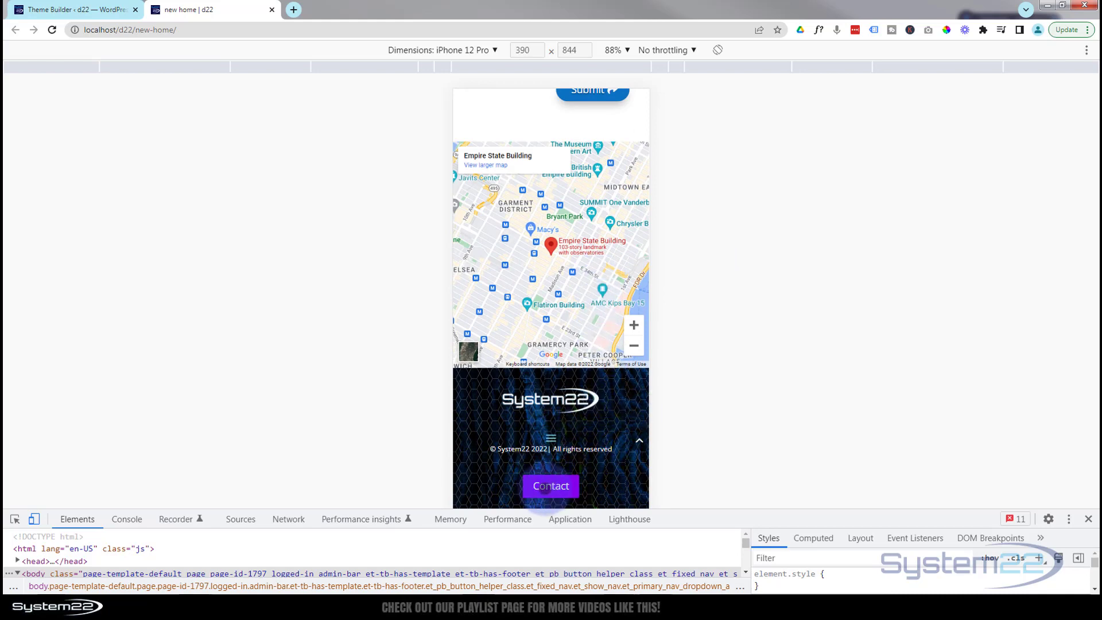
left_click(548, 487)
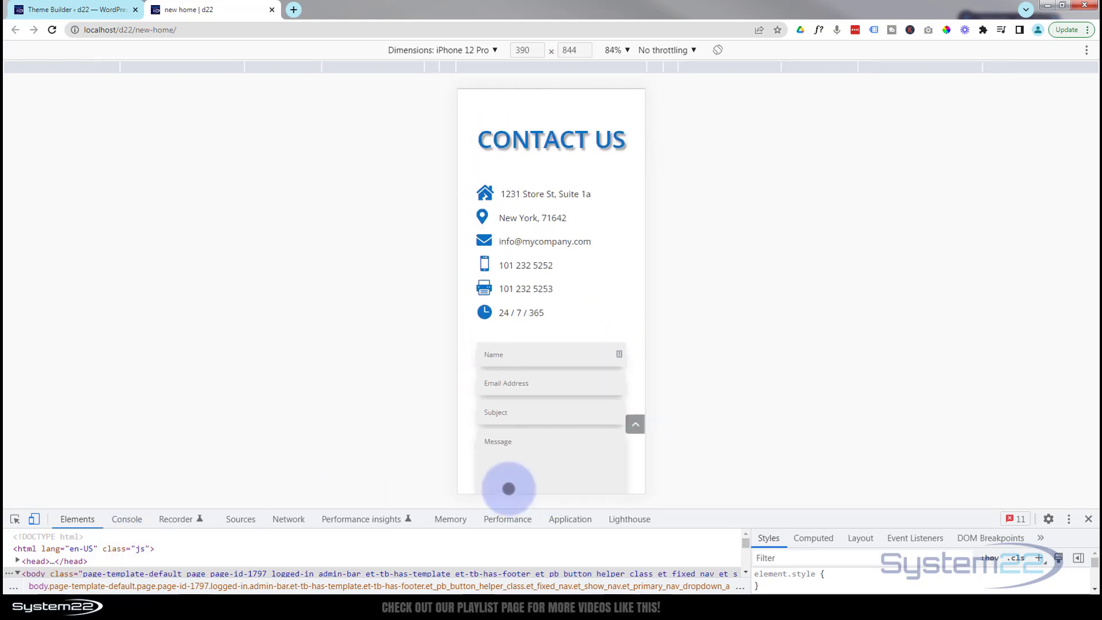
Test the footer's Contact button and the back-to-top control at iPad Air size, and close the developer tools.
left_click(464, 51)
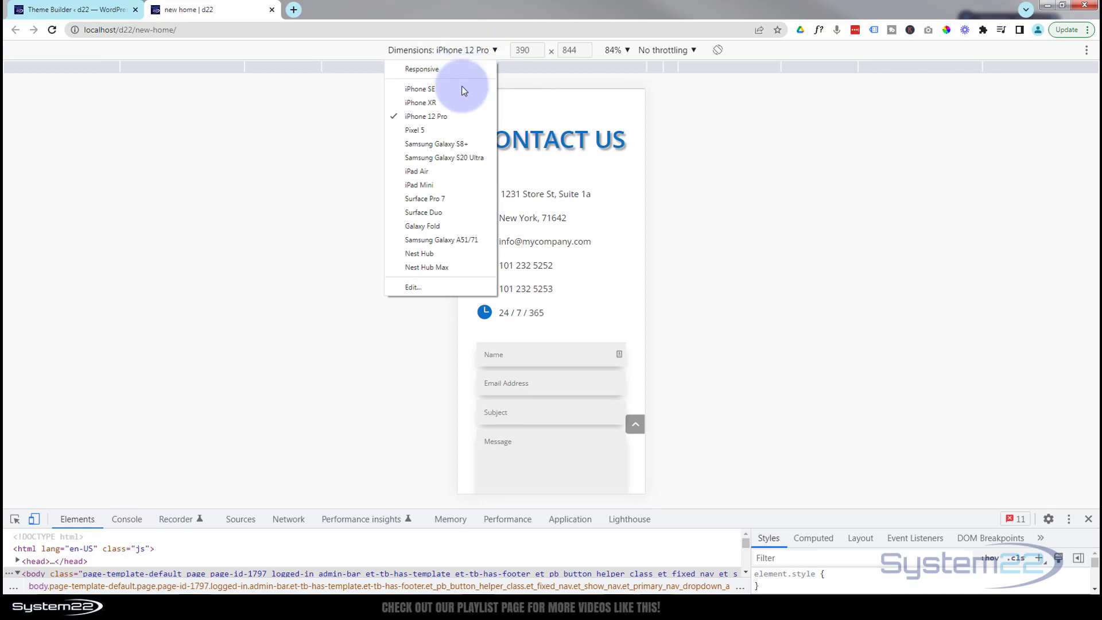
left_click(418, 172)
scroll(637, 187, "down", 2)
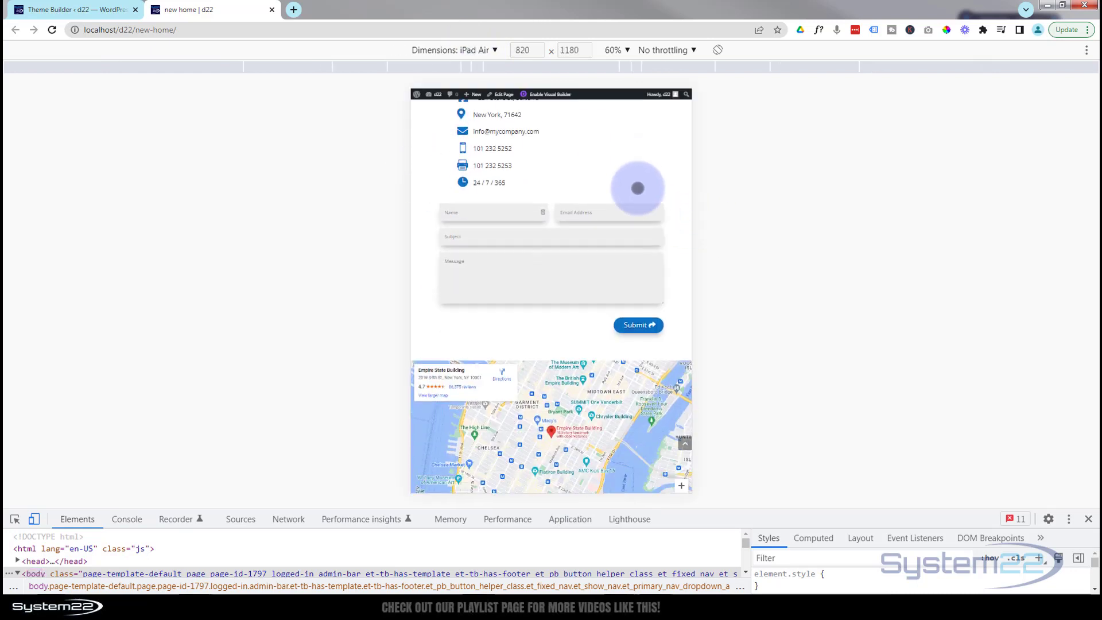
scroll(638, 188, "down", 3)
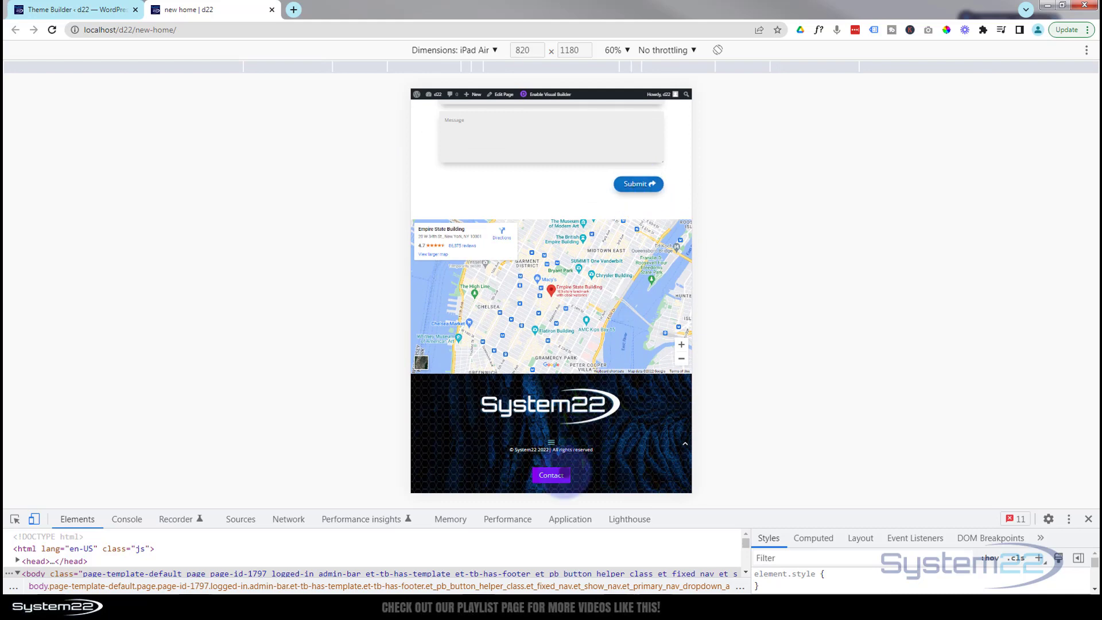
left_click(551, 476)
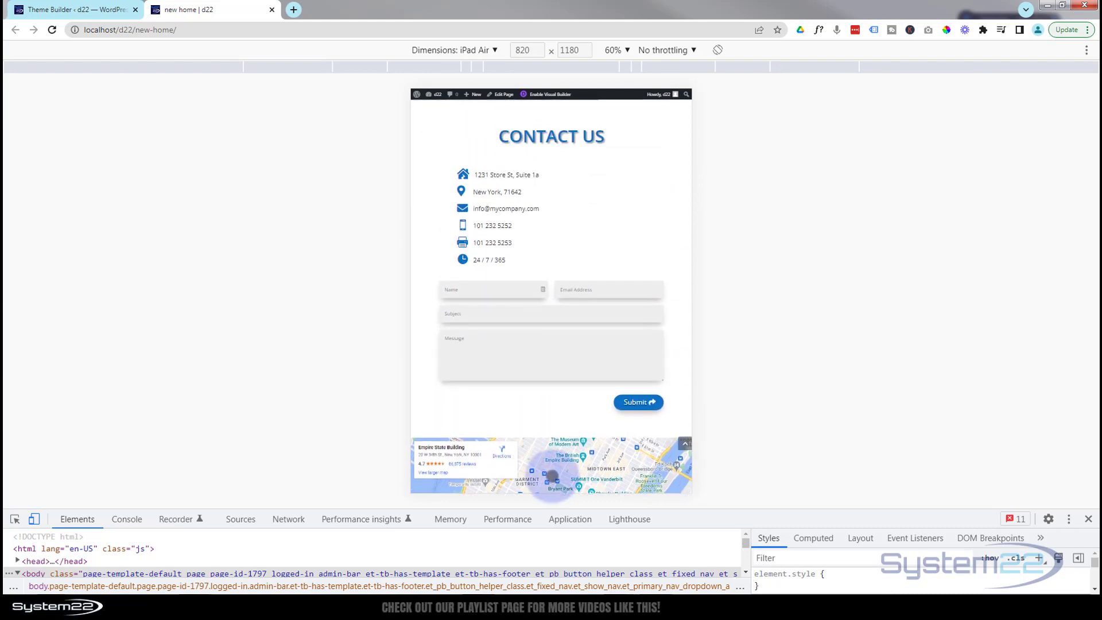
left_click(685, 443)
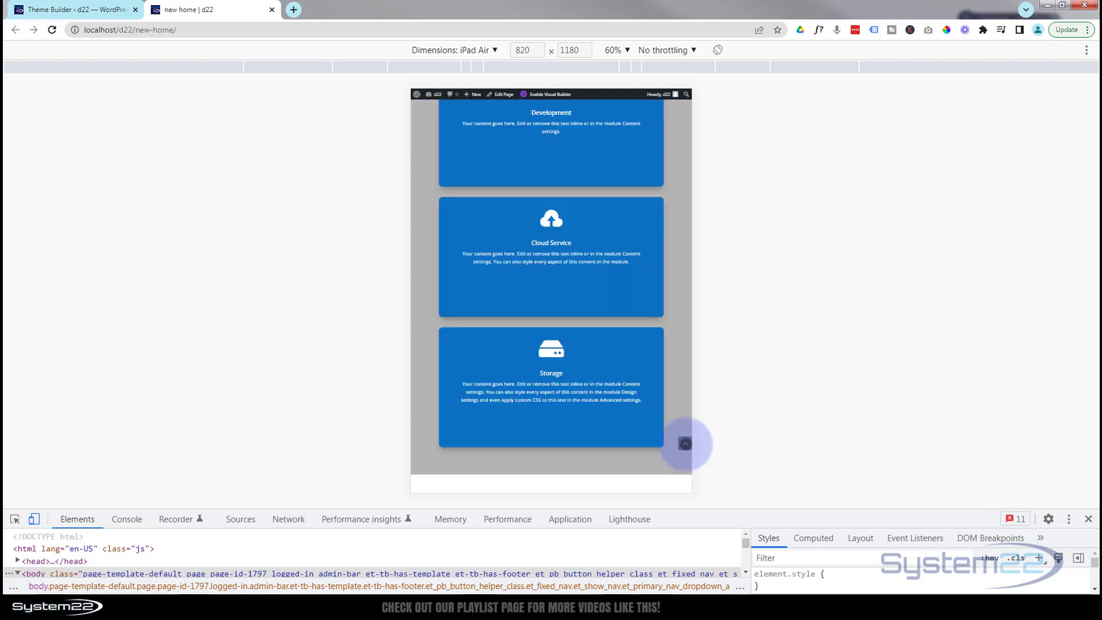
left_click(1089, 520)
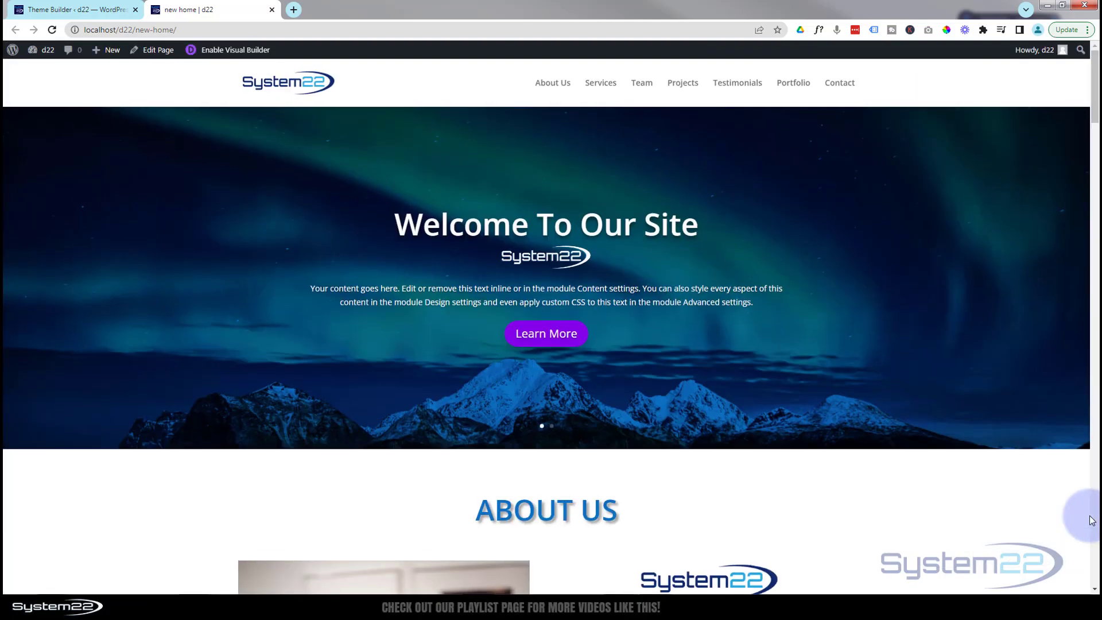
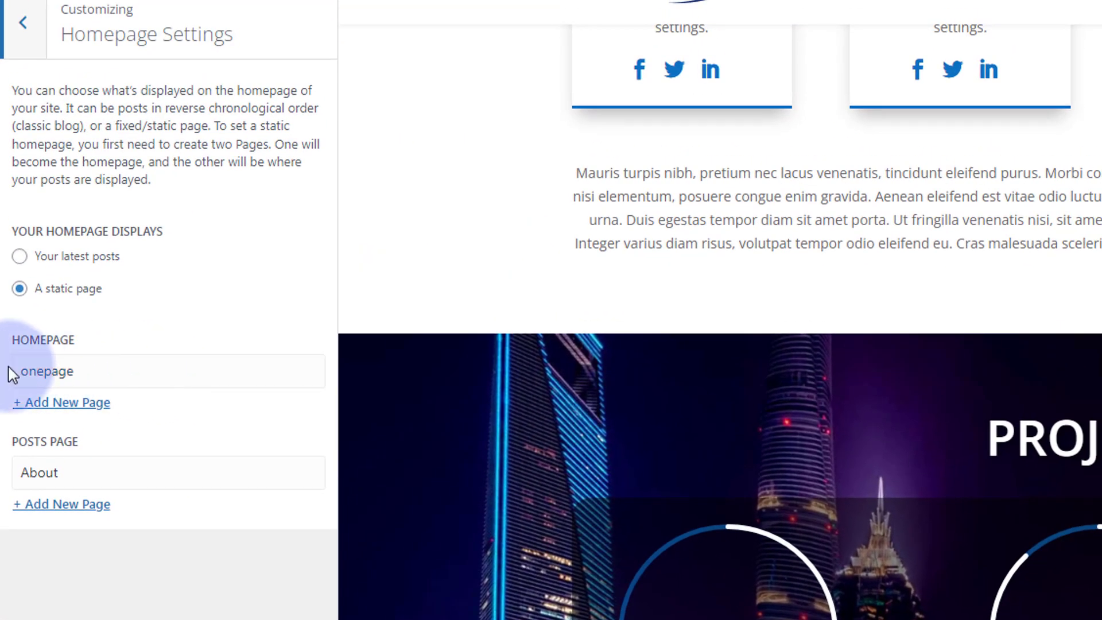
Set the static homepage to the "new home" page and publish the change.
left_click(161, 377)
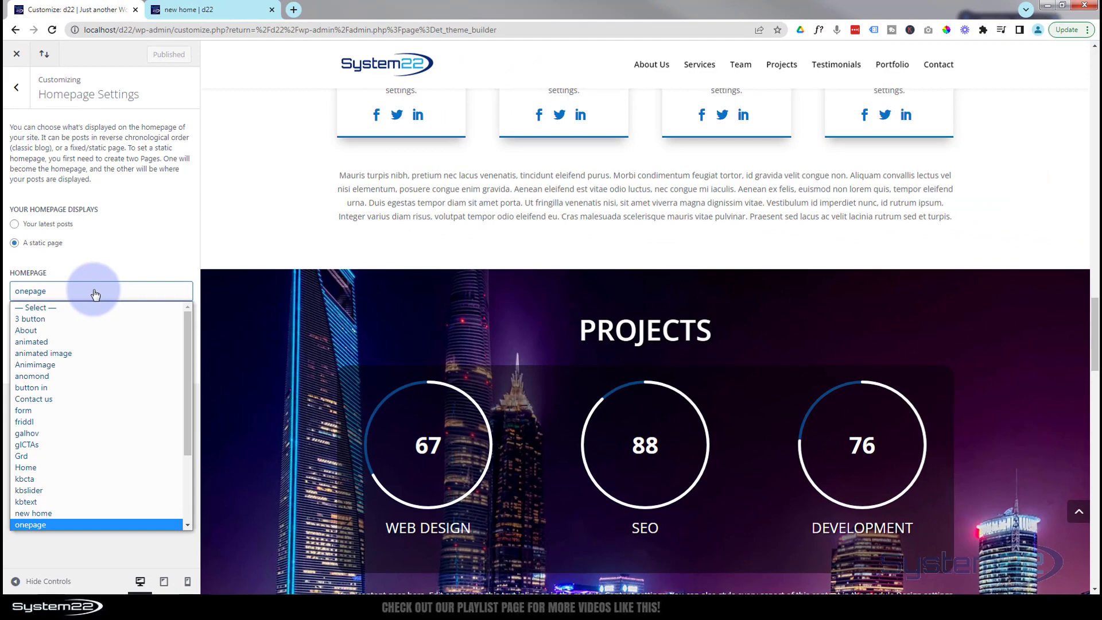
left_click(30, 513)
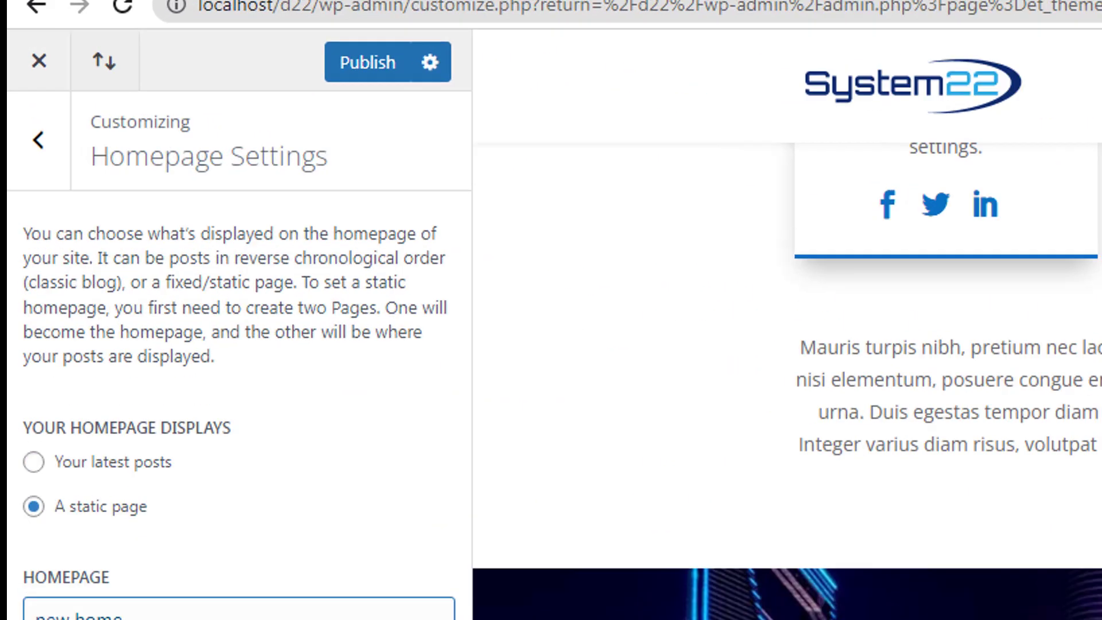
left_click(374, 68)
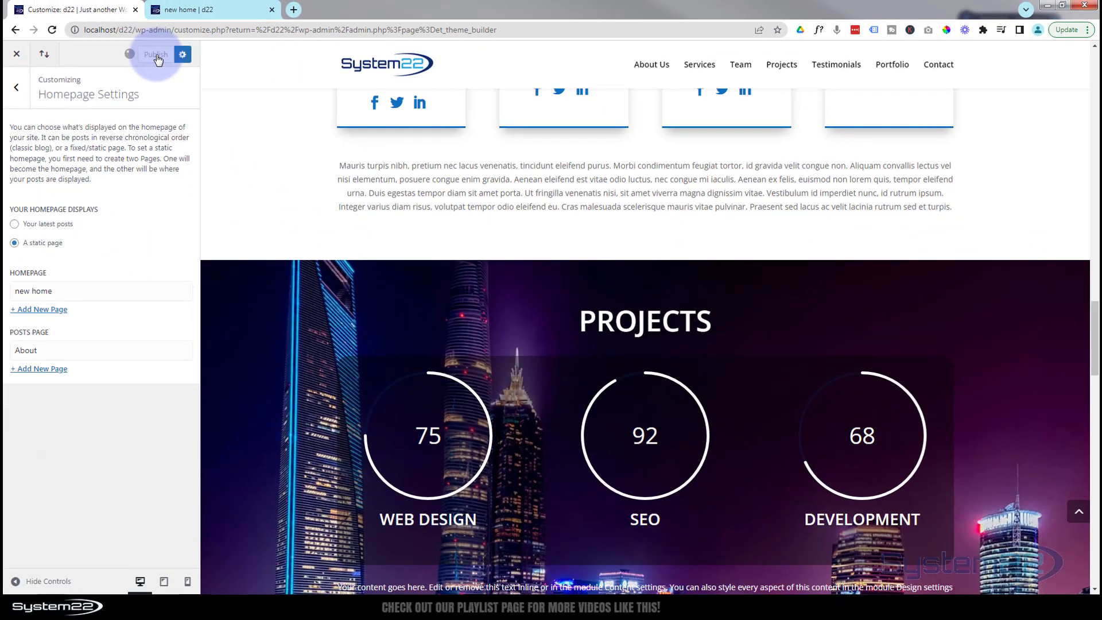
Load the site's homepage through the header logo and test the header menu links from About Us through Contact.
left_click(218, 10)
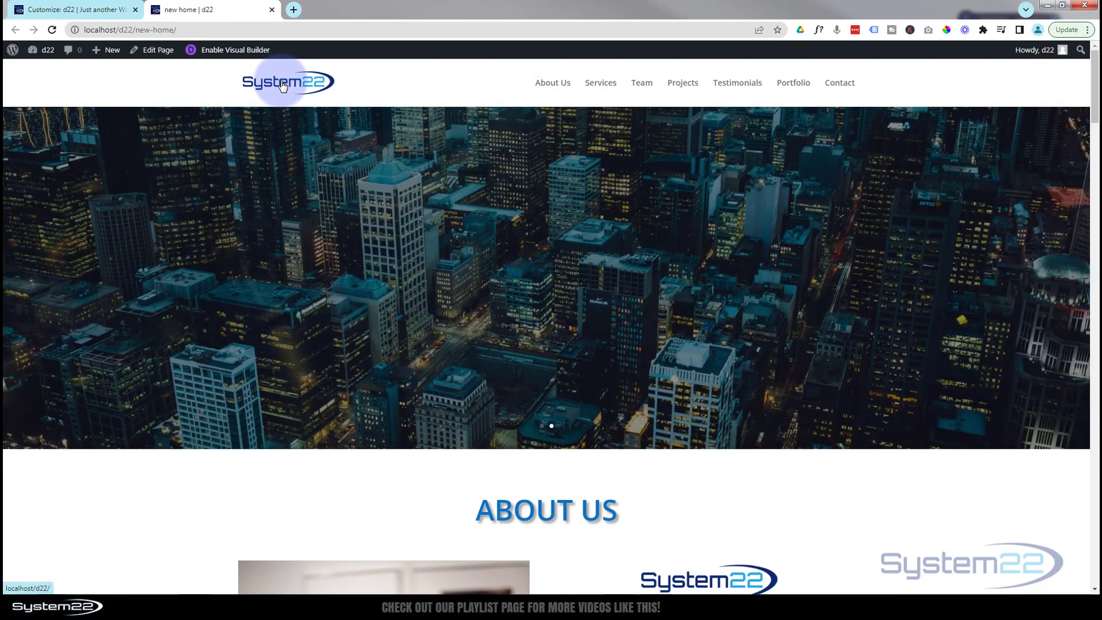
left_click(283, 86)
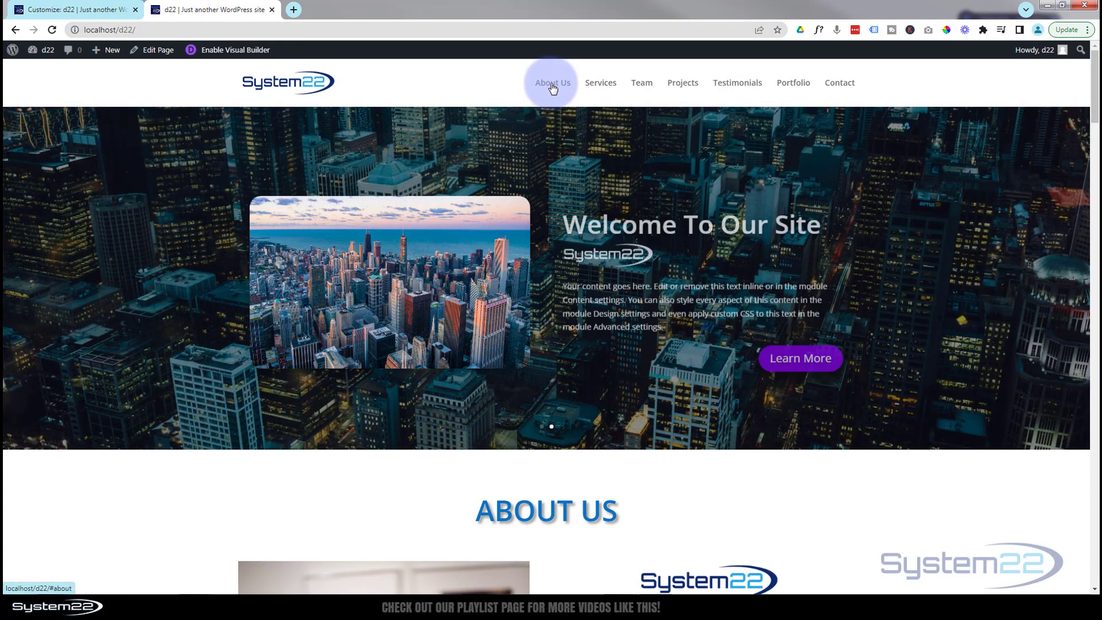
left_click(552, 85)
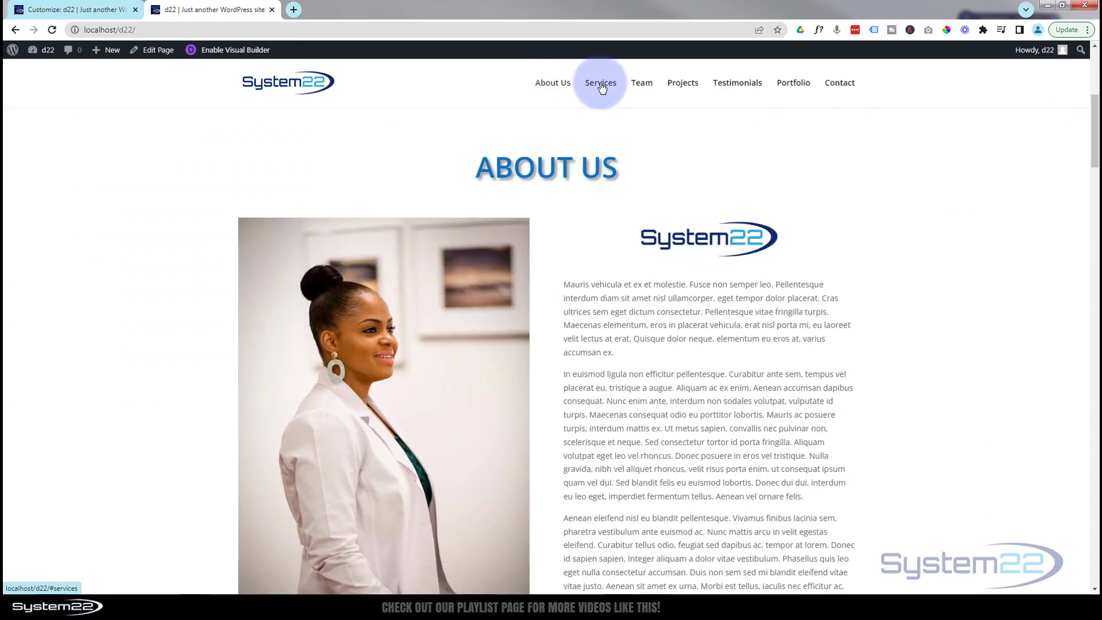
left_click(600, 82)
left_click(644, 86)
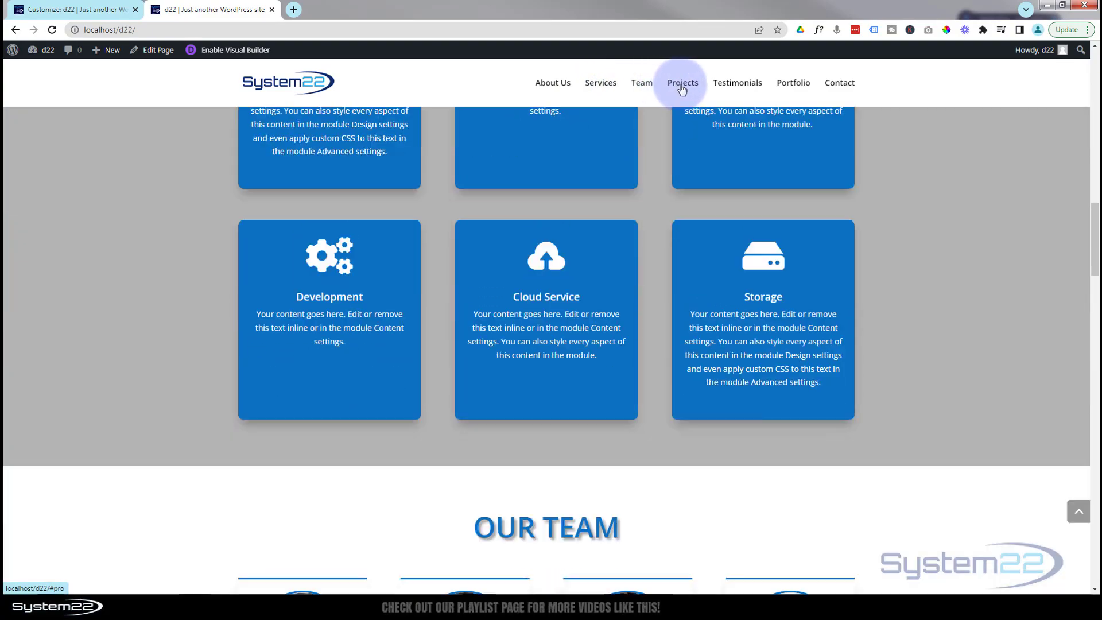
left_click(689, 85)
left_click(733, 89)
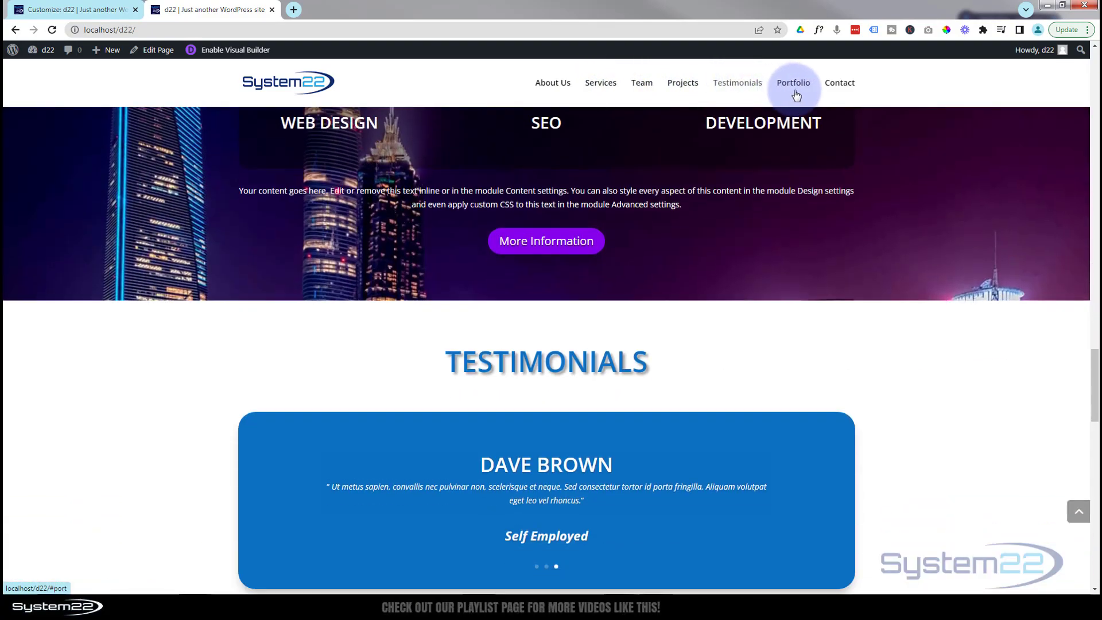
left_click(792, 86)
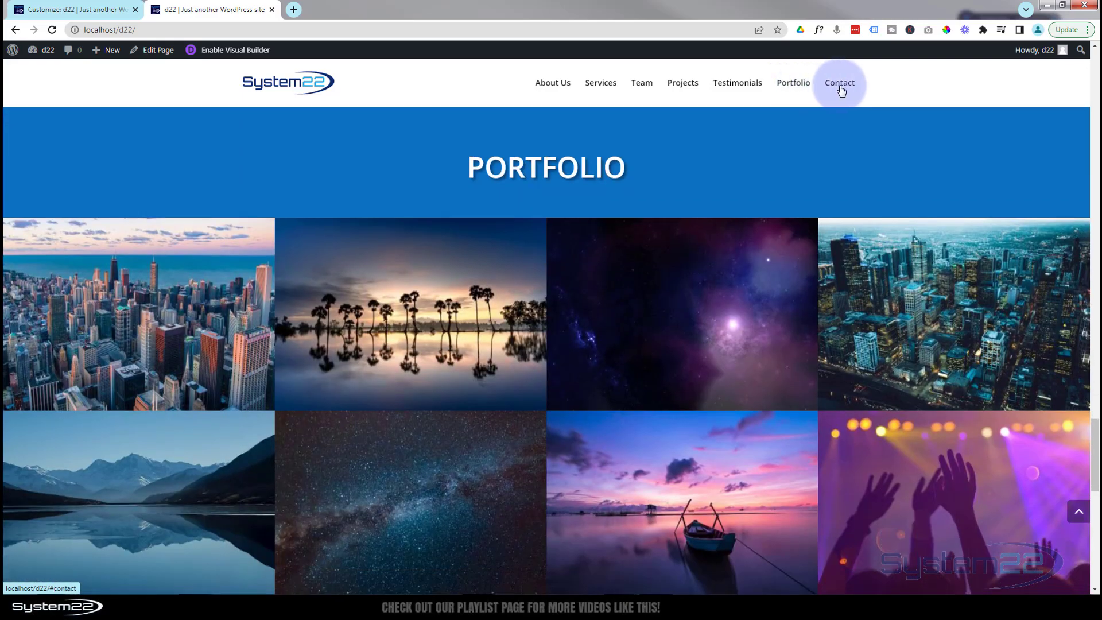
left_click(840, 85)
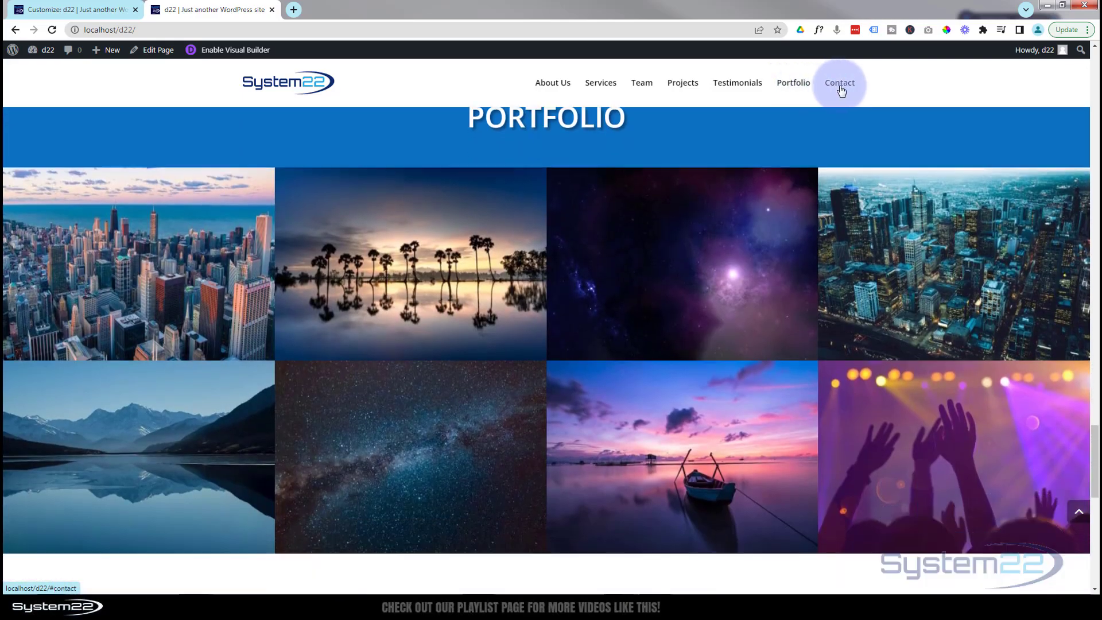
Check the footer at the end of the homepage and test its Contact button and the back-to-top control.
scroll(425, 363, "down", 4)
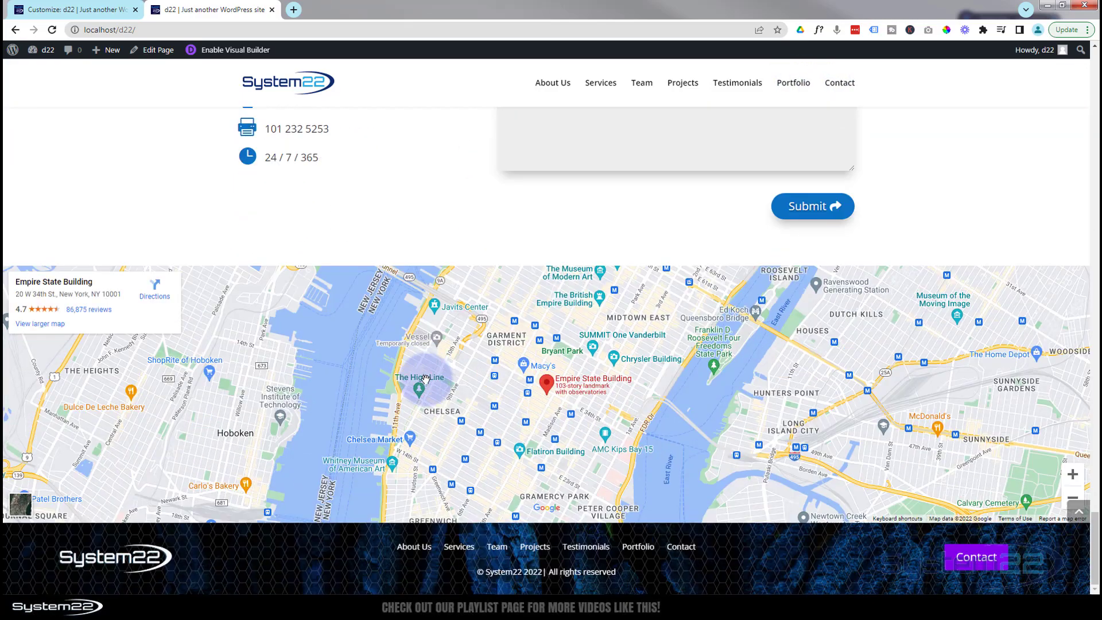
scroll(432, 402, "down", 3)
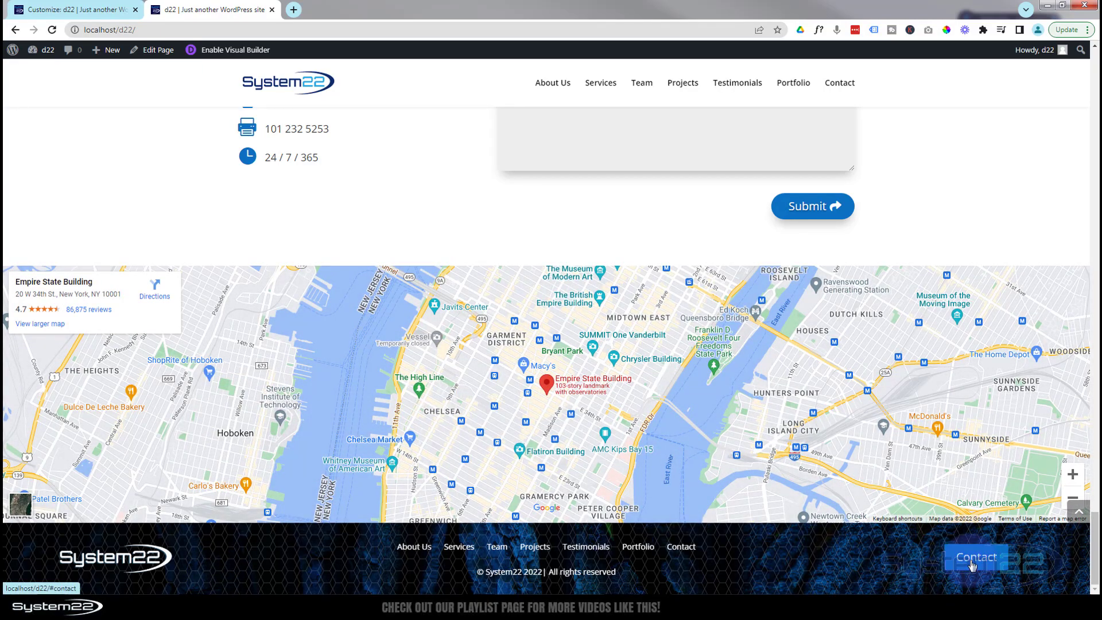
left_click(972, 559)
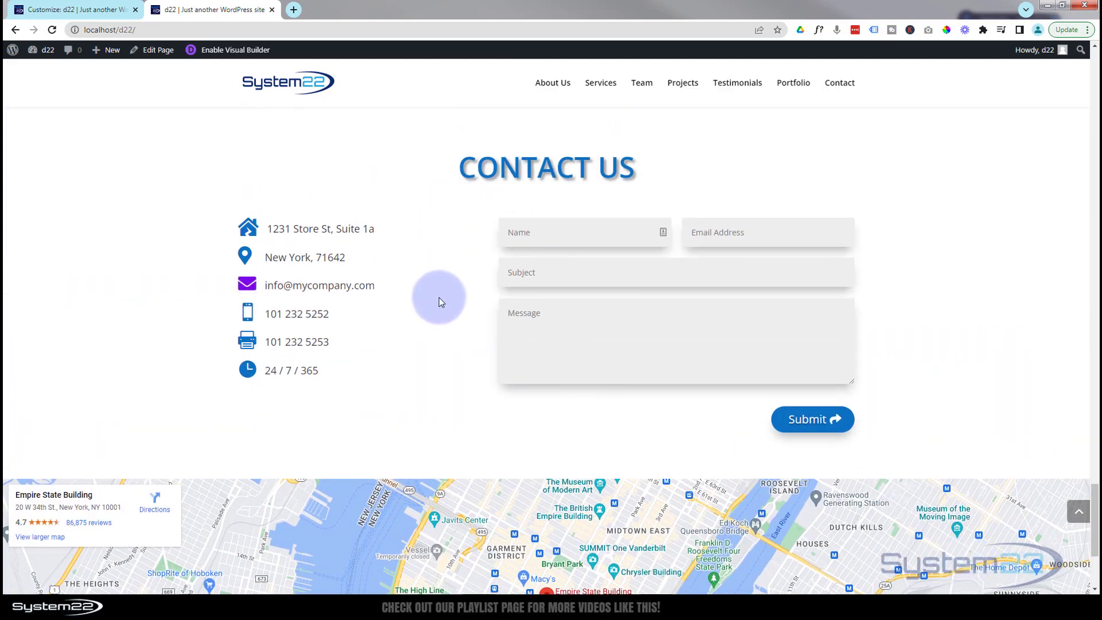
left_click(1078, 517)
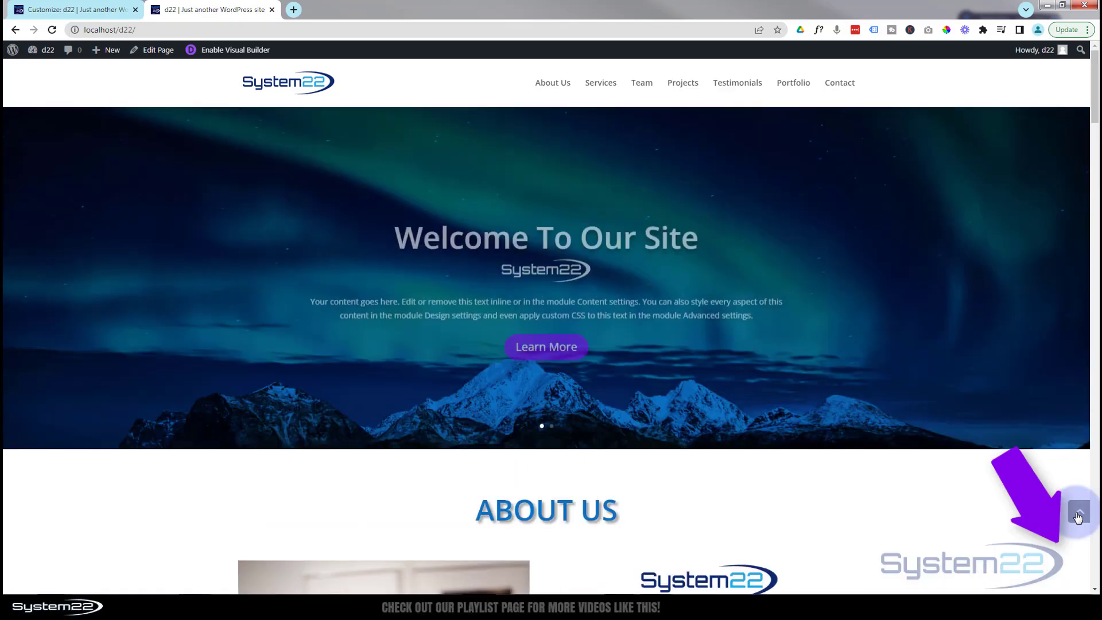